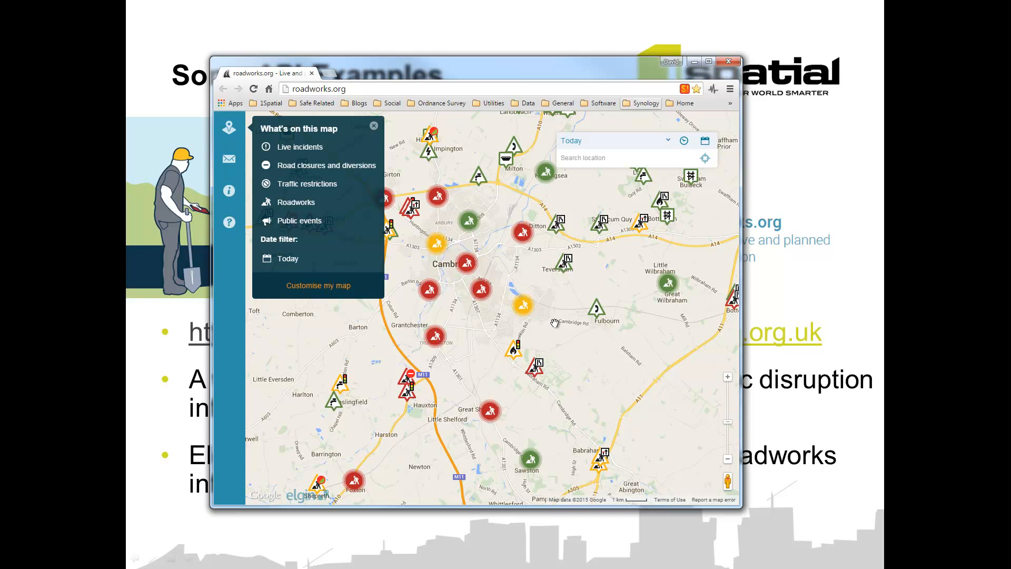
Step: Examine the roadworks and traffic incidents around Cambridge on the roadworks.org map
{"action": "left_click_drag", "start_coordinate": [467, 355], "coordinate": [550, 356]}
{"action": "scroll", "coordinate": [530, 309], "scroll_direction": "up", "scroll_amount": 1}
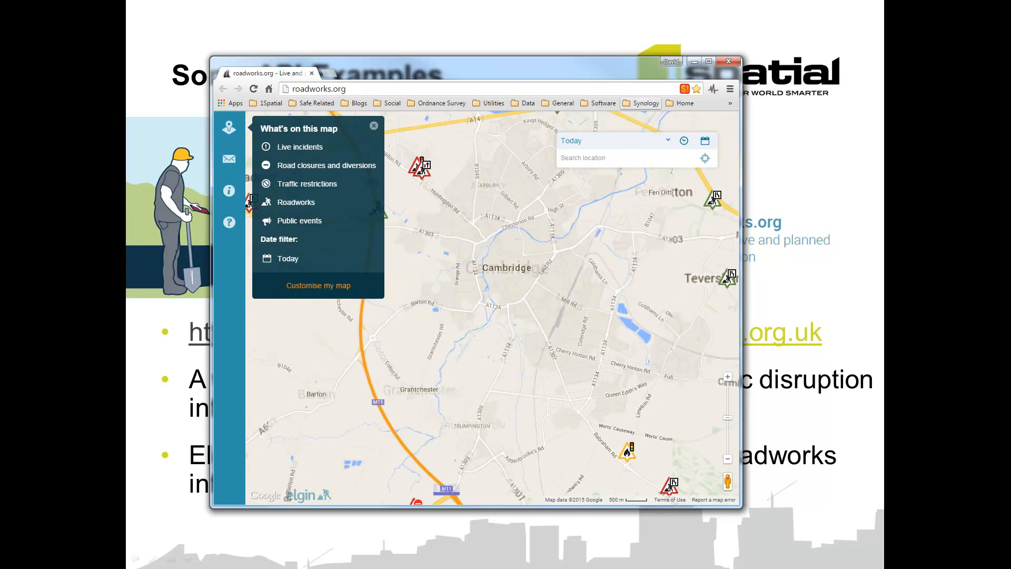
{"action": "left_click_drag", "start_coordinate": [513, 326], "coordinate": [526, 372]}
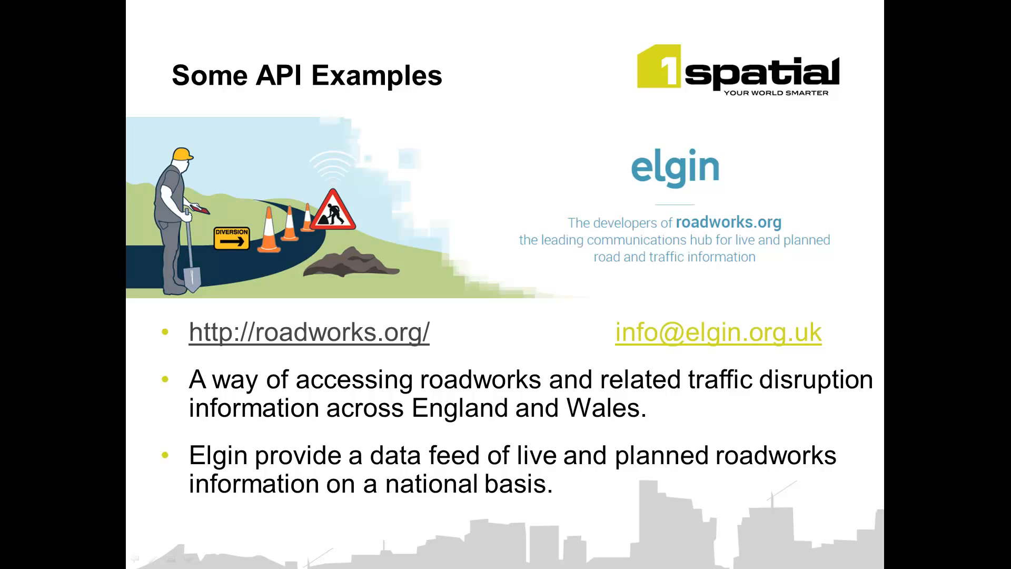
Step: Bring the FME Workbench window with the ReadSOAP.fmw workspace onto the presentation screen and maximise it
{"action": "left_click_drag", "start_coordinate": [0, 215], "coordinate": [709, 133]}
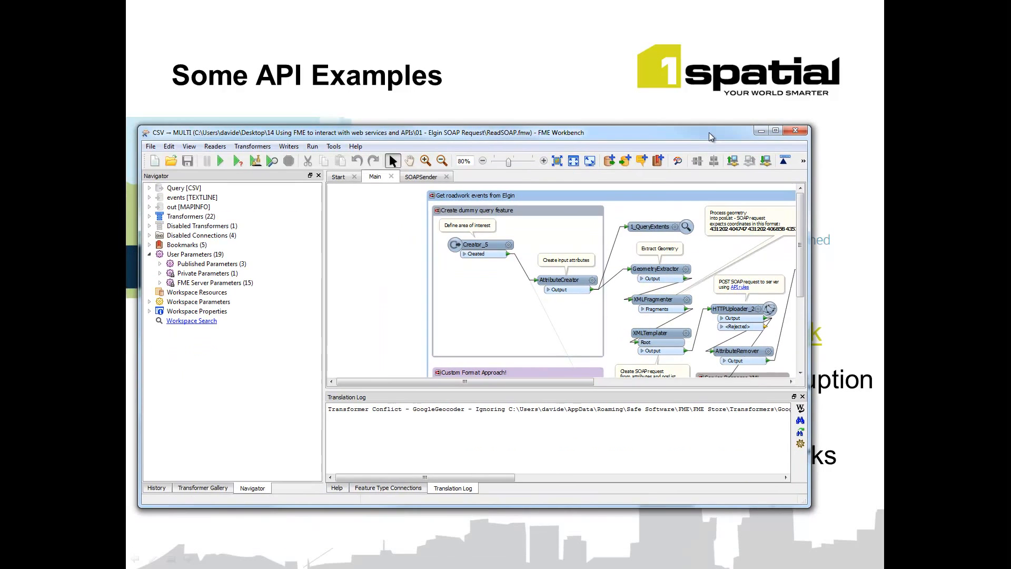
{"action": "left_click", "coordinate": [776, 131]}
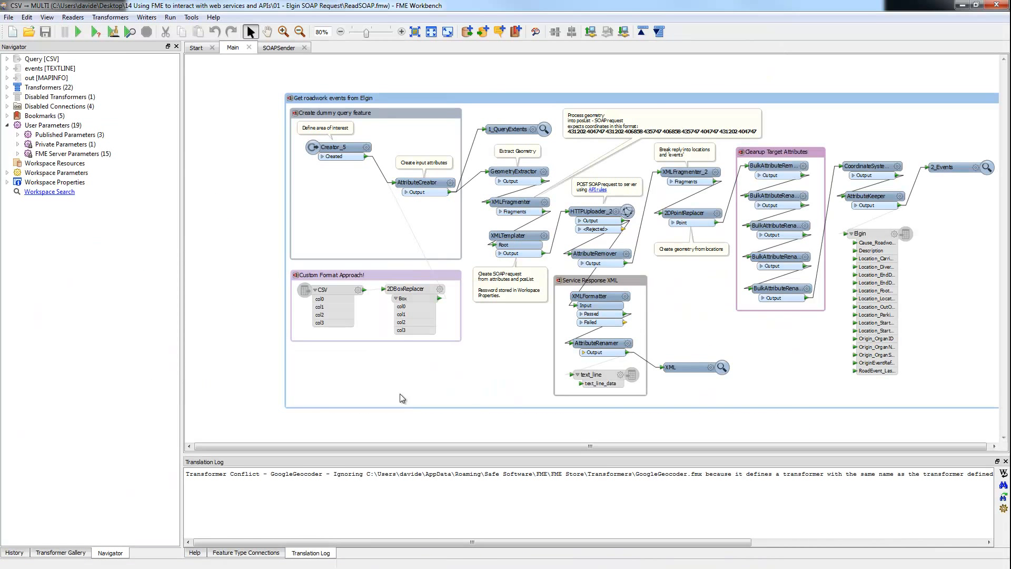
{"action": "left_click", "coordinate": [267, 32]}
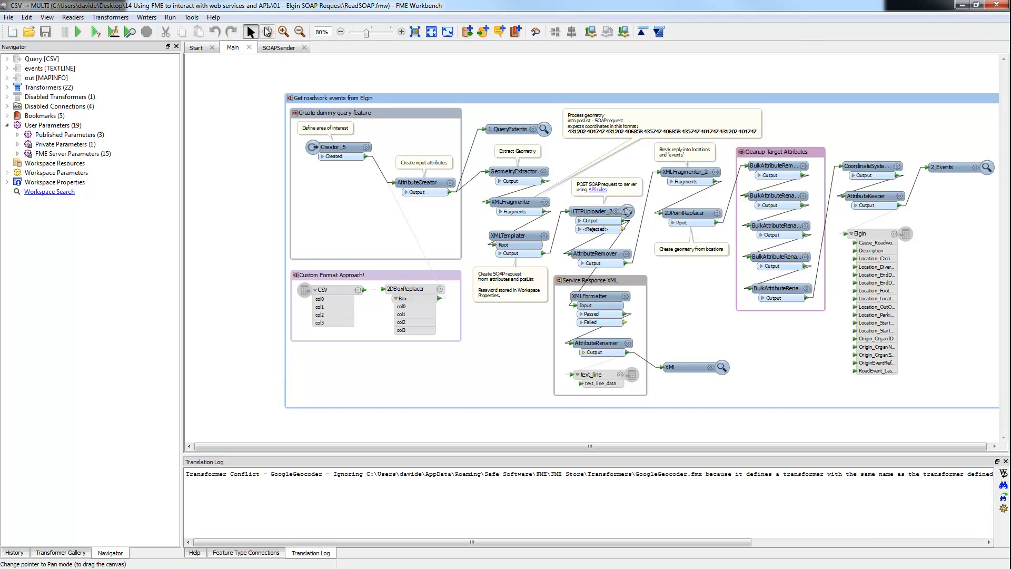
{"action": "left_click_drag", "start_coordinate": [355, 72], "coordinate": [301, 69]}
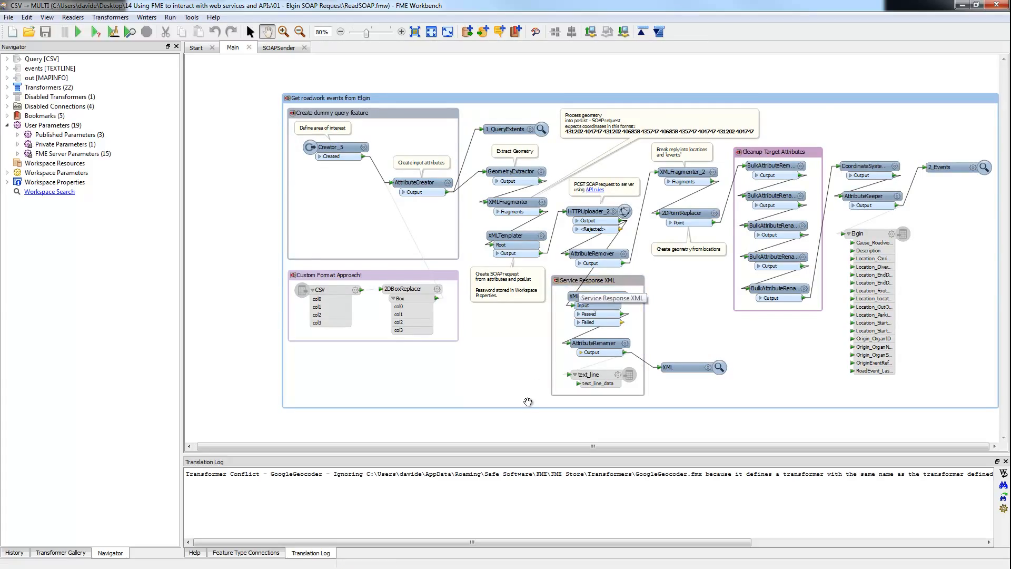
Step: Review the parameters of the Creator_5 and AttributeCreator transformers in the "Create dummy query feature" bookmark
{"action": "left_click", "coordinate": [283, 31]}
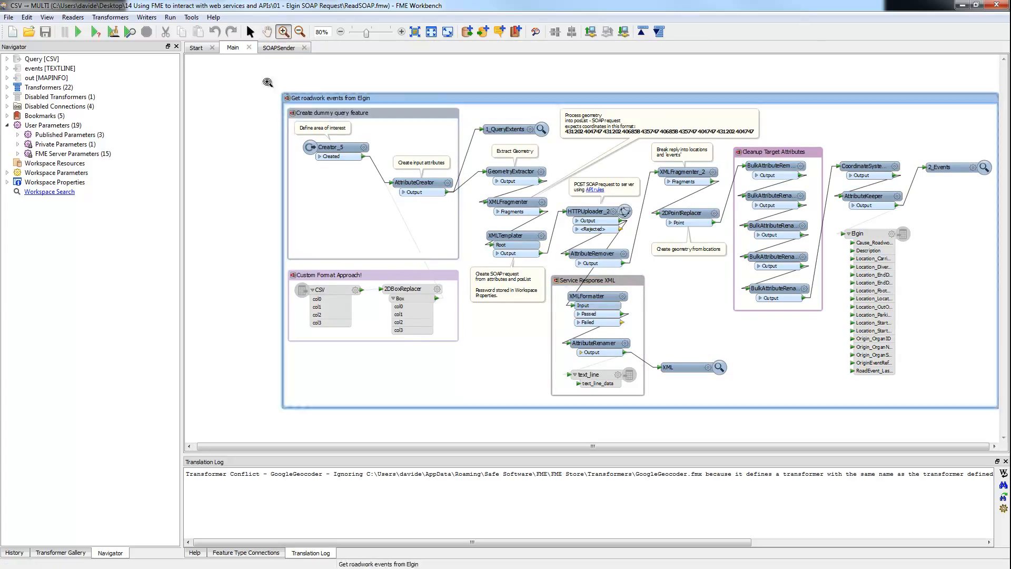
{"action": "left_click_drag", "start_coordinate": [238, 65], "coordinate": [496, 277]}
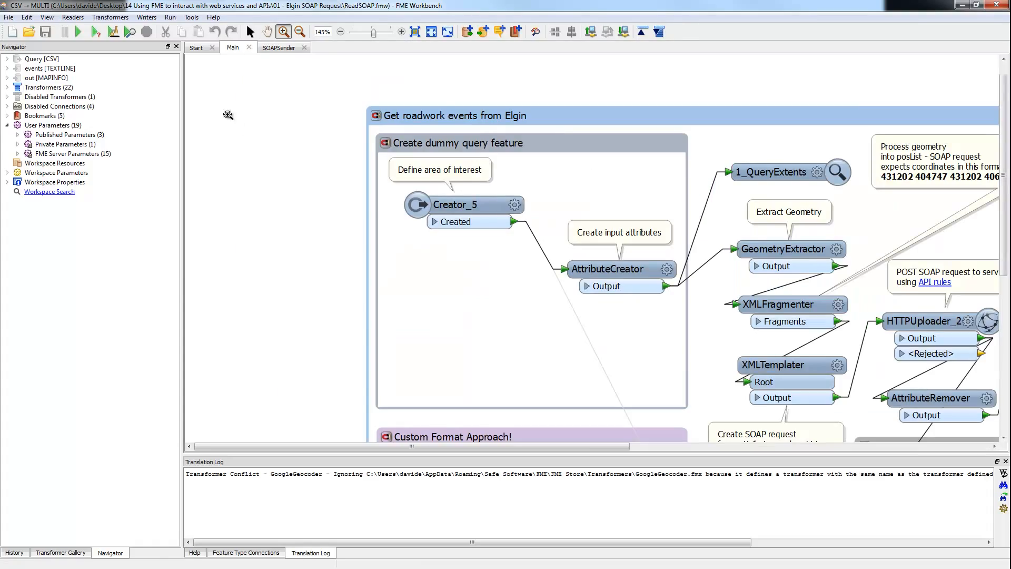
{"action": "left_click", "coordinate": [267, 32]}
{"action": "left_click_drag", "start_coordinate": [519, 280], "coordinate": [429, 253]}
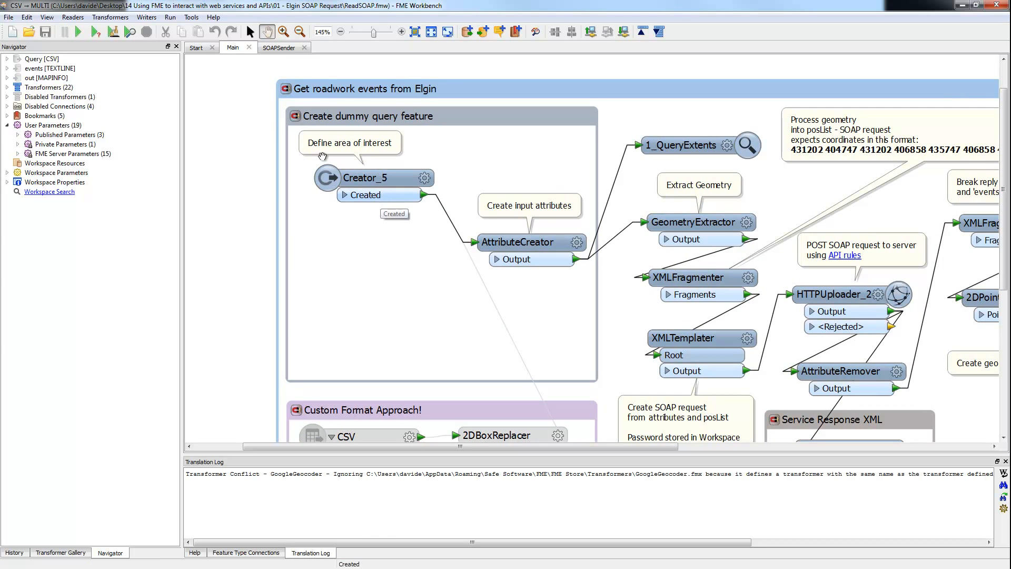
{"action": "left_click", "coordinate": [250, 32]}
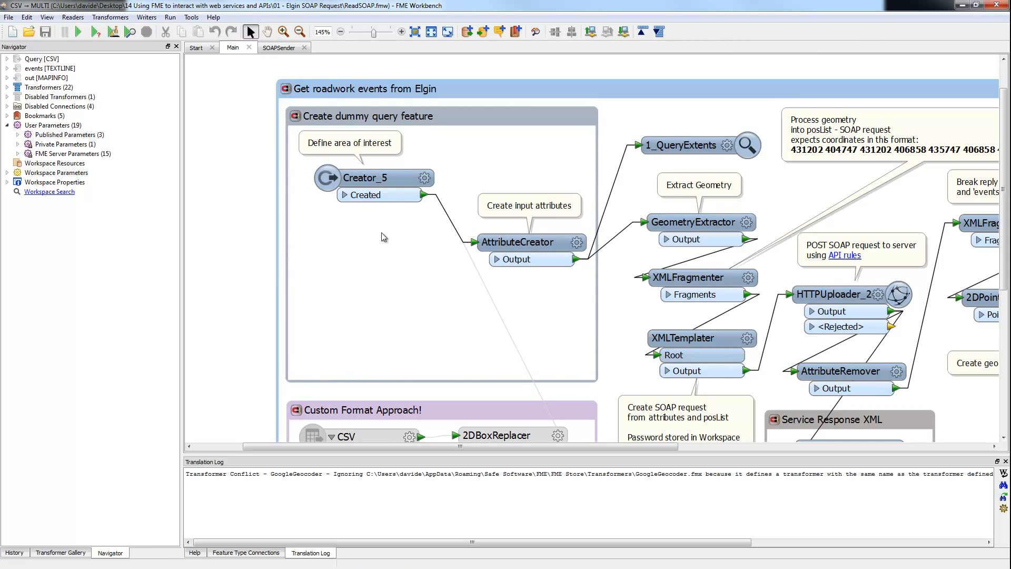
{"action": "left_click", "coordinate": [419, 184]}
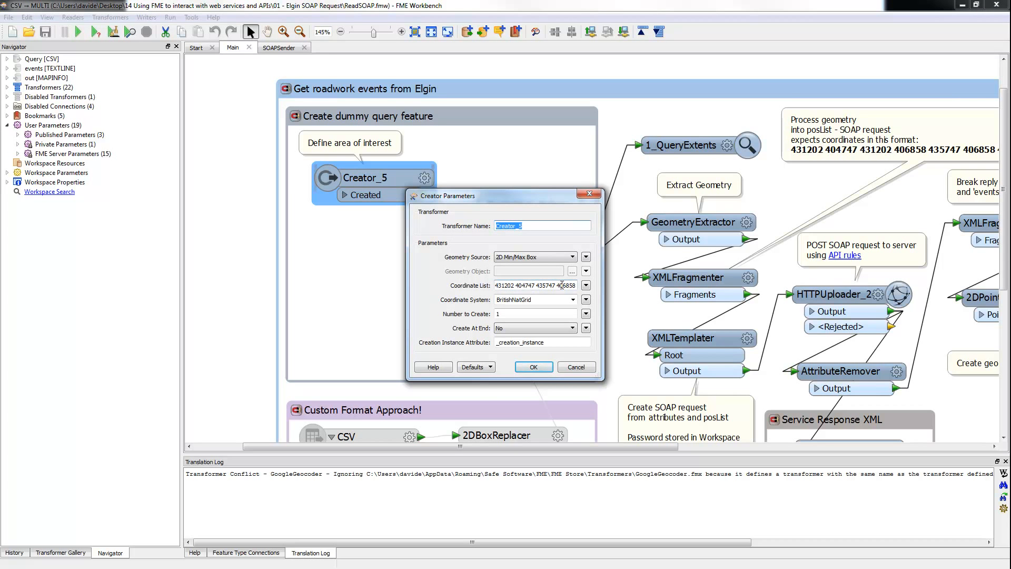
{"action": "left_click", "coordinate": [543, 367]}
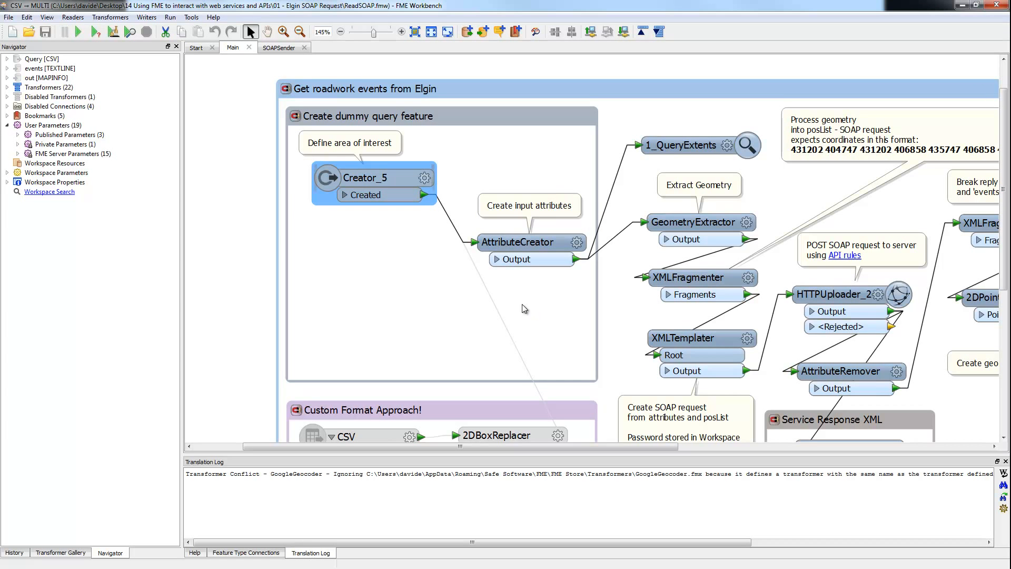
{"action": "left_click", "coordinate": [576, 243]}
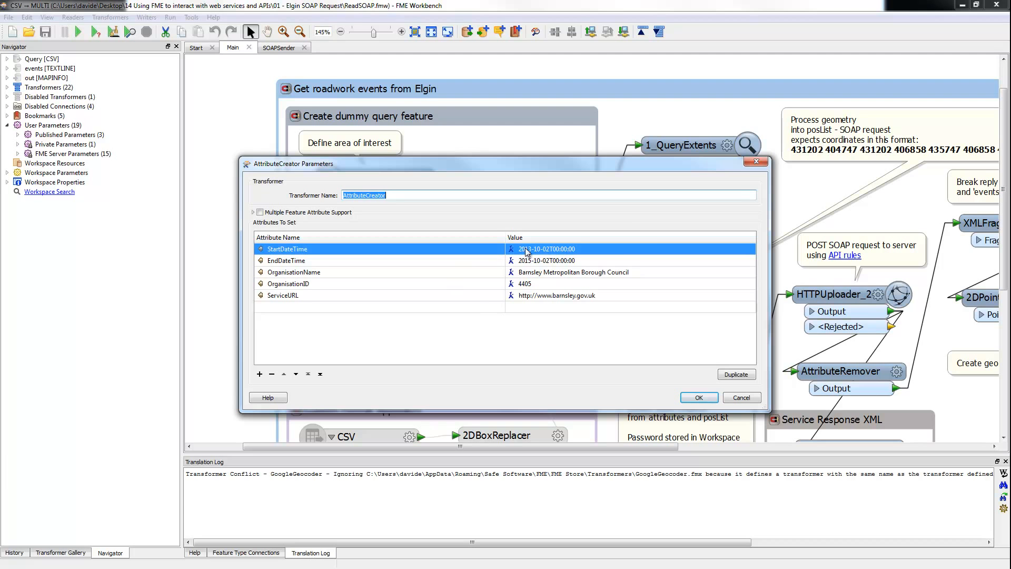
{"action": "left_click", "coordinate": [701, 398]}
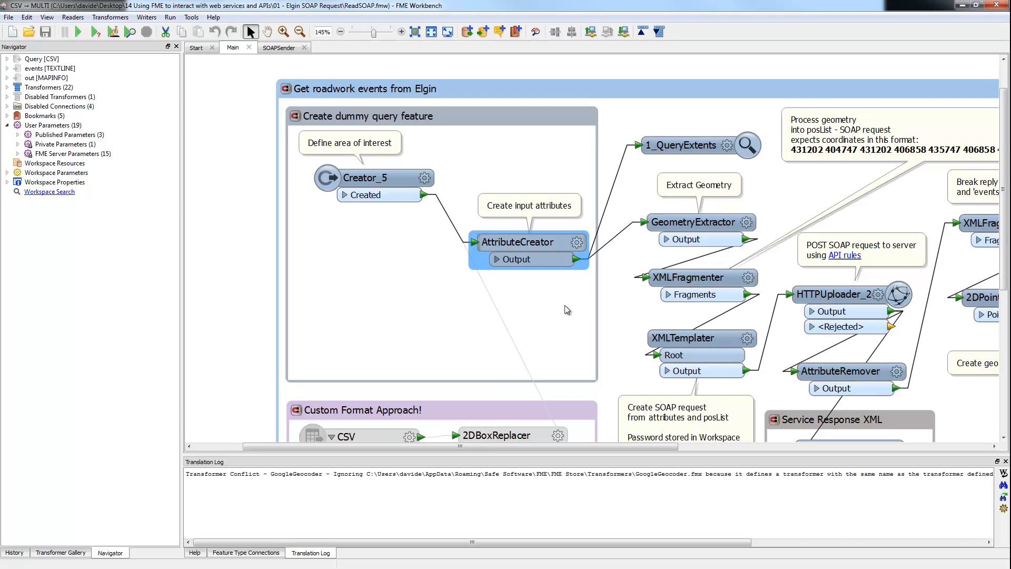
Step: Inspect the XMLTemplater's ROOT template expression with the full SOAP request in an enlarged editor, then close the transformer's dialogs
{"action": "left_click_drag", "start_coordinate": [482, 447], "coordinate": [592, 453]}
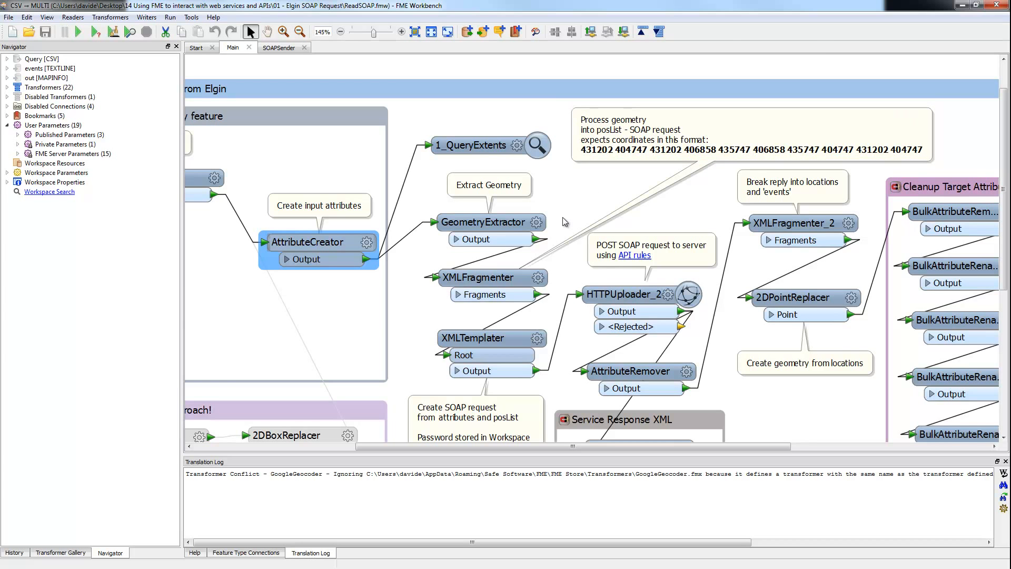
{"action": "left_click", "coordinate": [538, 339]}
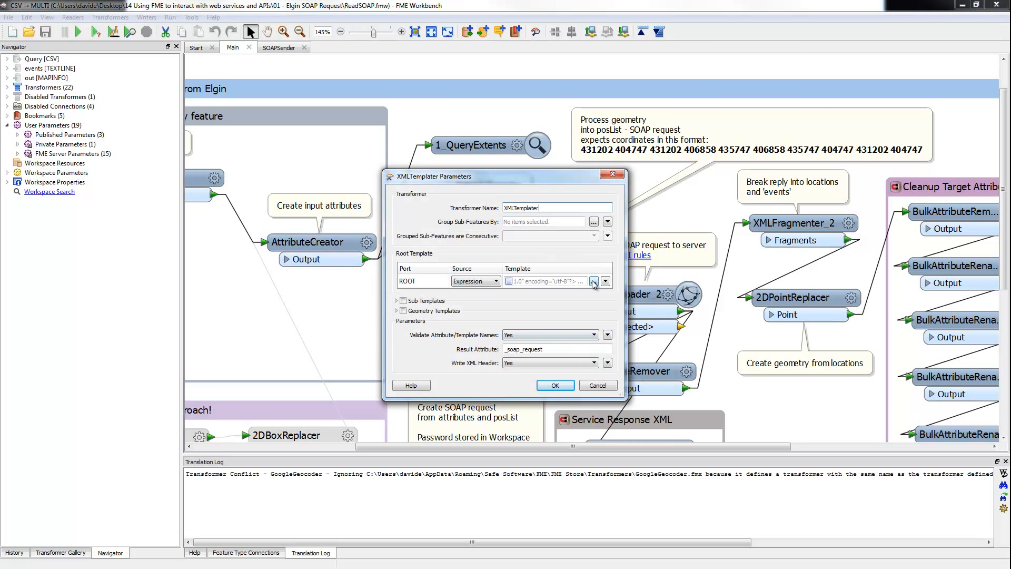
{"action": "left_click", "coordinate": [594, 282]}
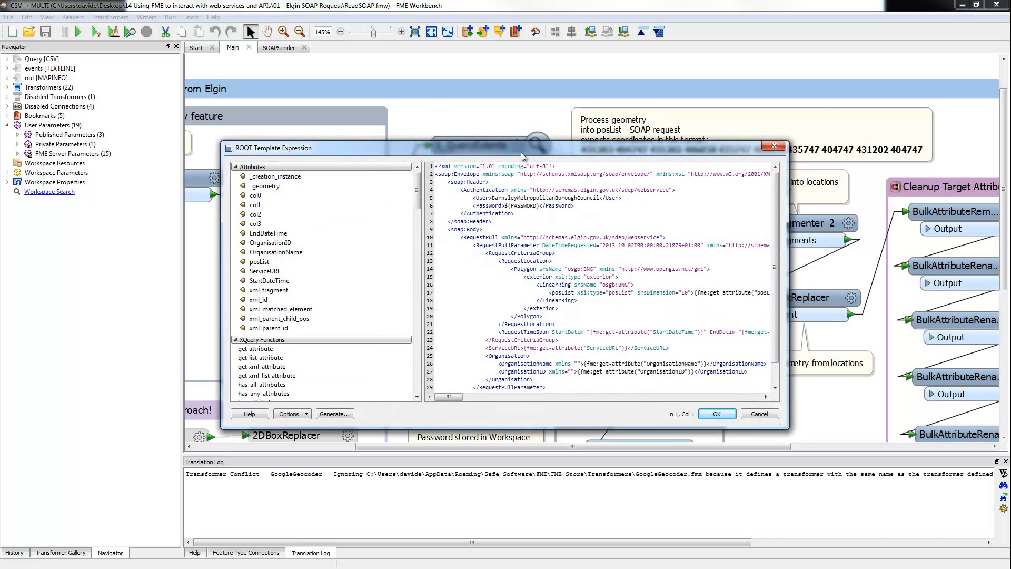
{"action": "left_click_drag", "start_coordinate": [502, 155], "coordinate": [425, 93]}
{"action": "left_click_drag", "start_coordinate": [704, 360], "coordinate": [875, 493]}
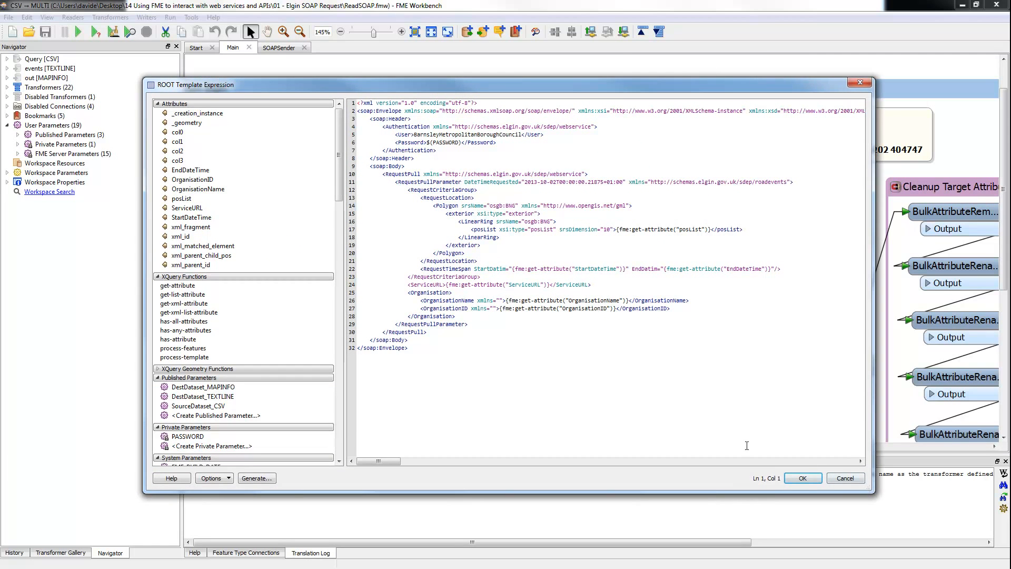
{"action": "left_click_drag", "start_coordinate": [409, 349], "coordinate": [340, 100]}
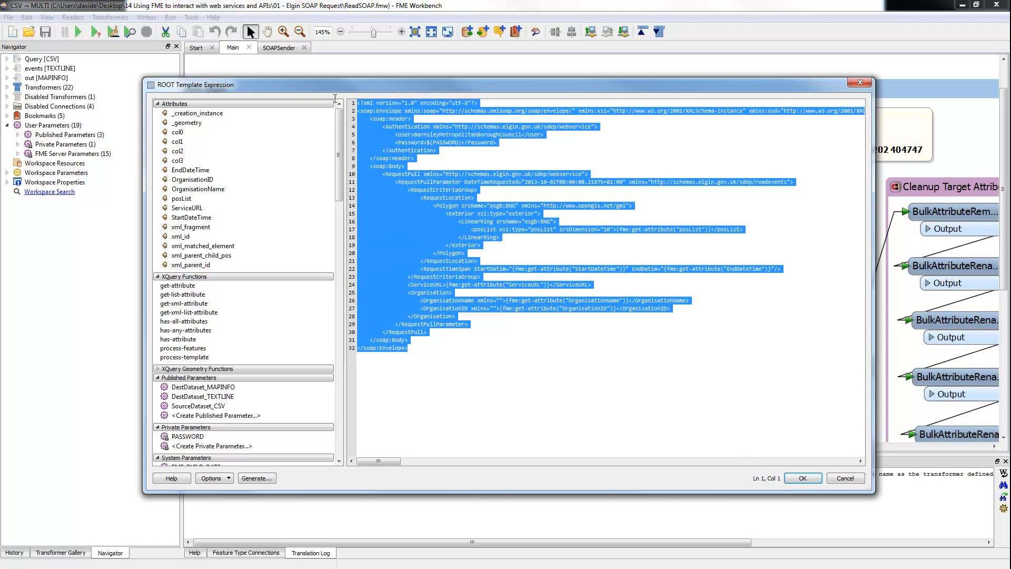
{"action": "left_click", "coordinate": [519, 327]}
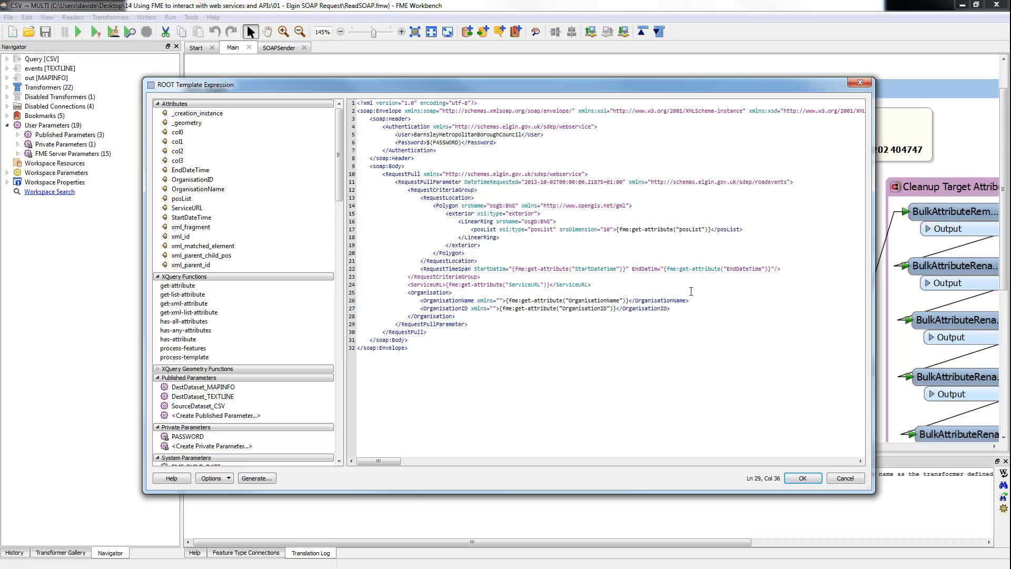
{"action": "left_click", "coordinate": [803, 478]}
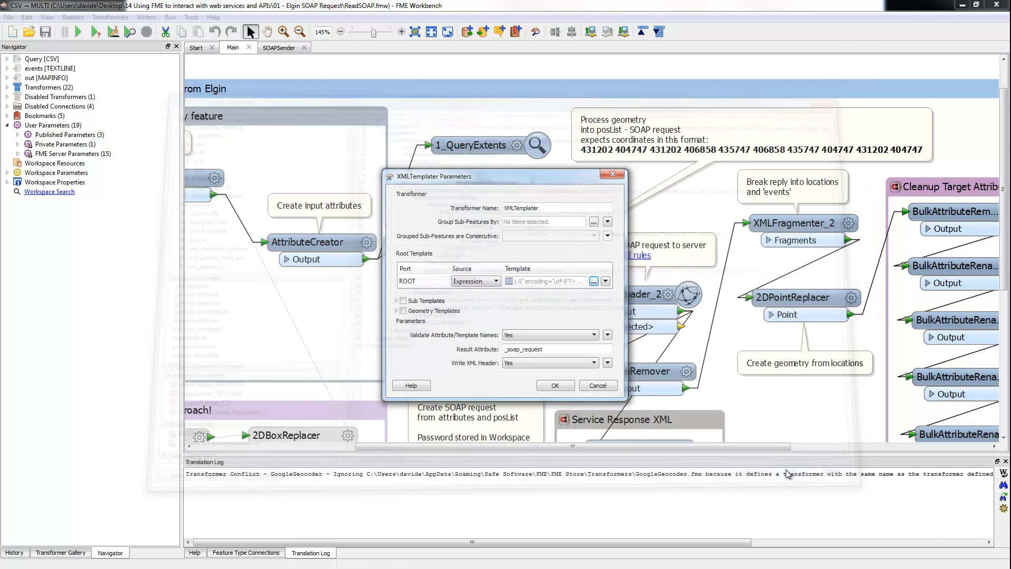
{"action": "key", "text": "Return"}
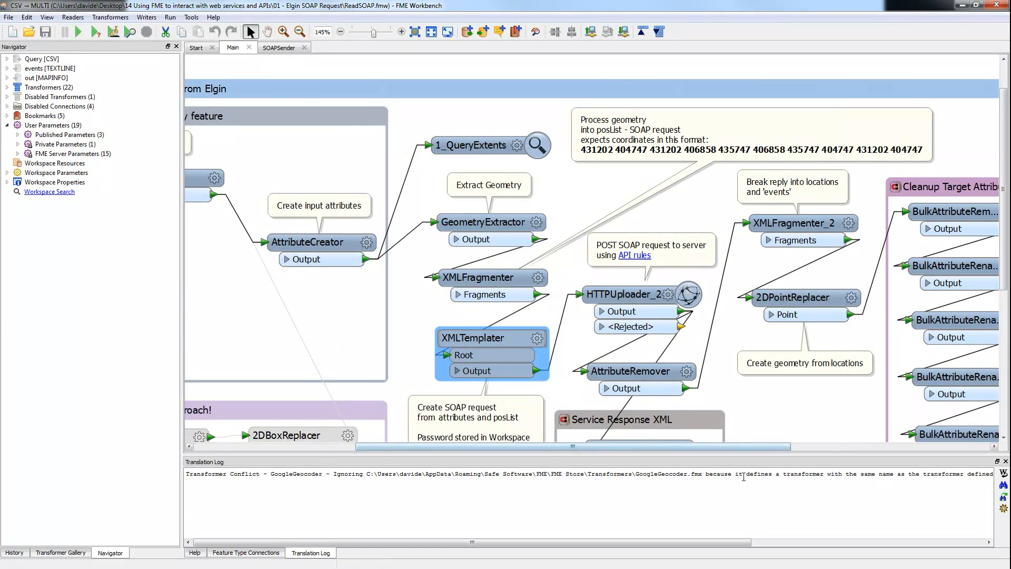
Step: Review the HTTPUploader_2 transformer's full target URL and its upload body in a widened parameters dialog
{"action": "scroll", "coordinate": [658, 447], "scroll_direction": "right", "scroll_amount": 3}
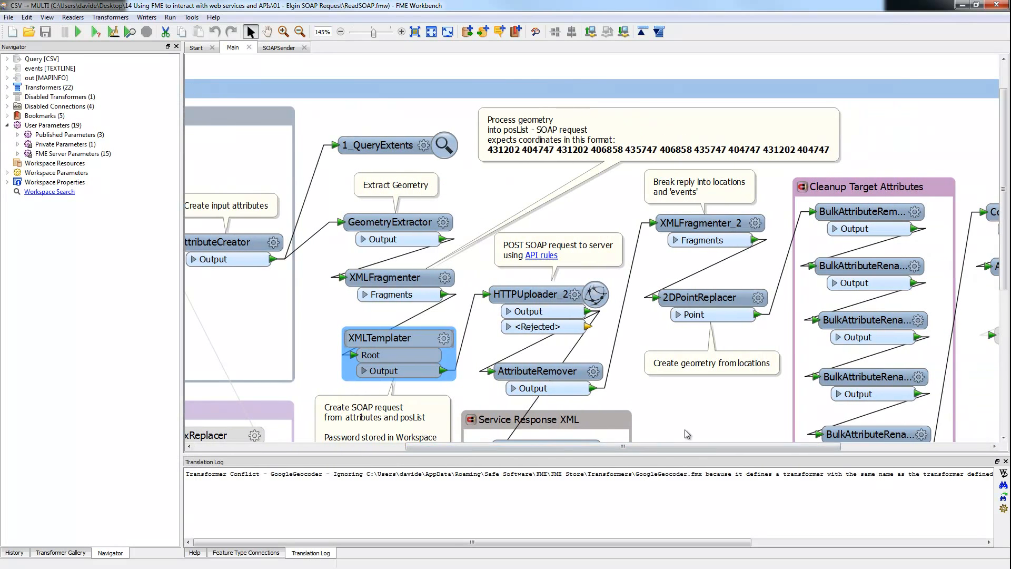
{"action": "left_click_drag", "start_coordinate": [1004, 243], "coordinate": [997, 311]}
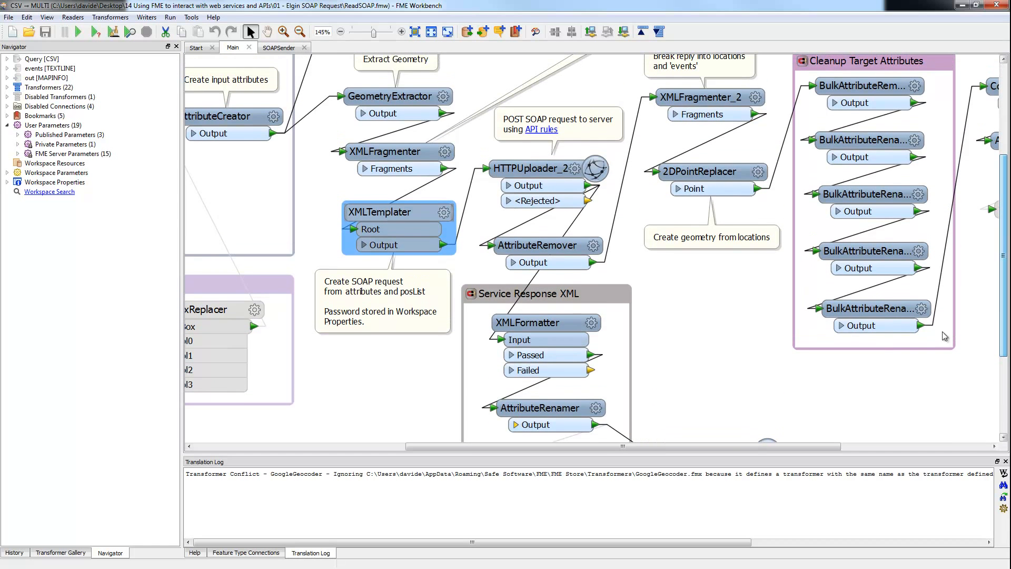
{"action": "left_click", "coordinate": [576, 171]}
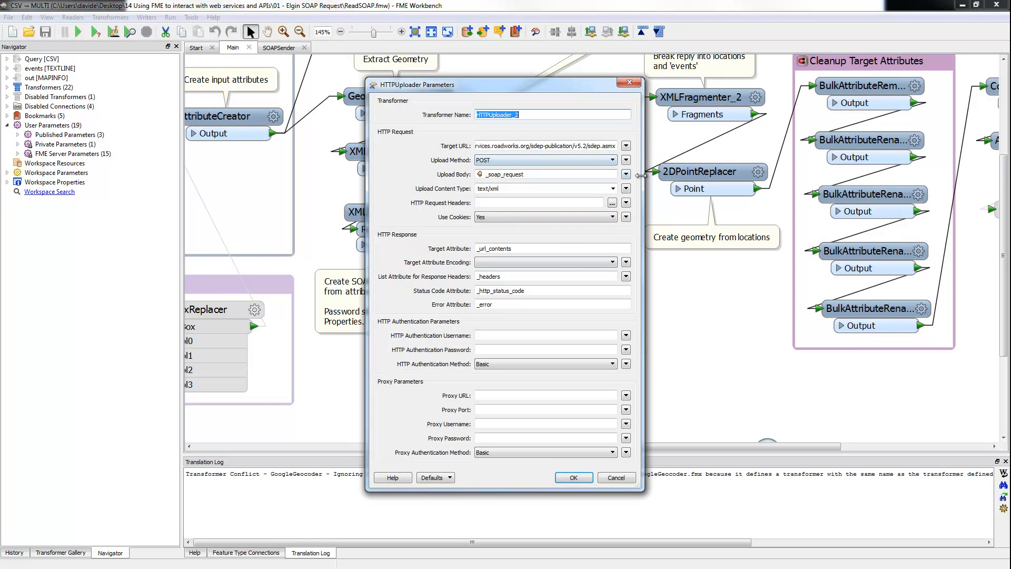
{"action": "left_click_drag", "start_coordinate": [641, 176], "coordinate": [733, 175]}
{"action": "left_click", "coordinate": [668, 146]}
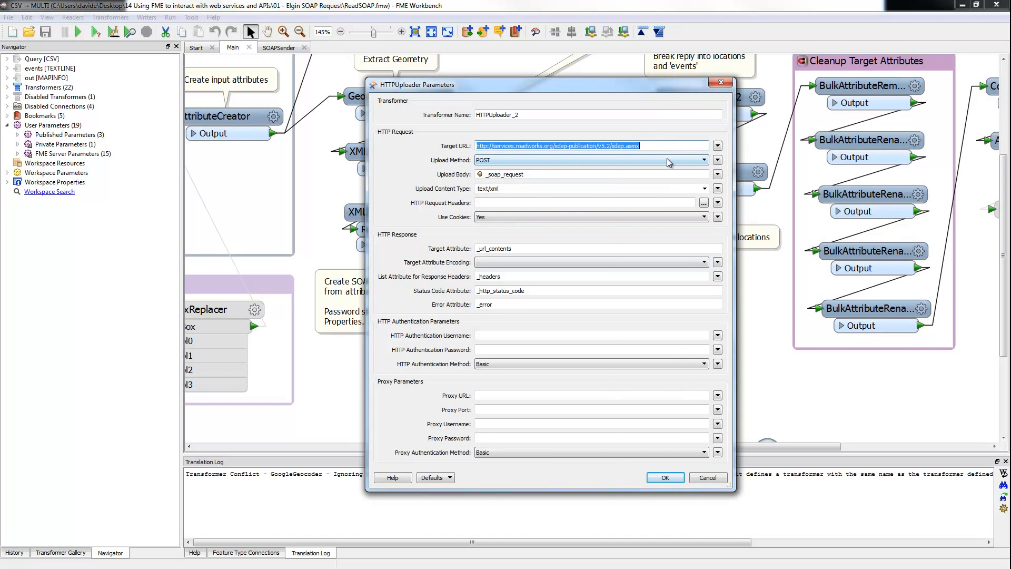
{"action": "left_click", "coordinate": [645, 174]}
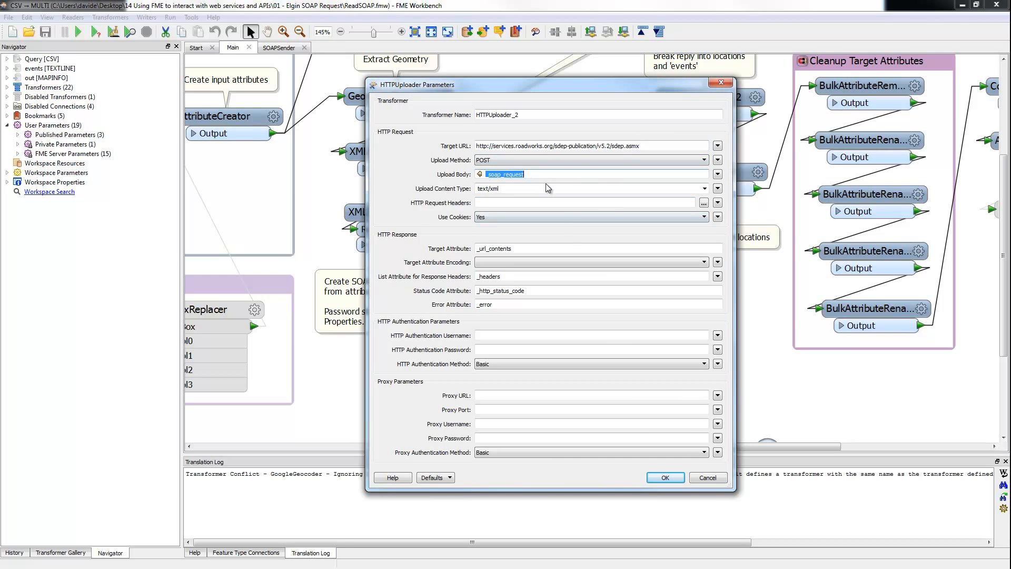
{"action": "left_click", "coordinate": [665, 478]}
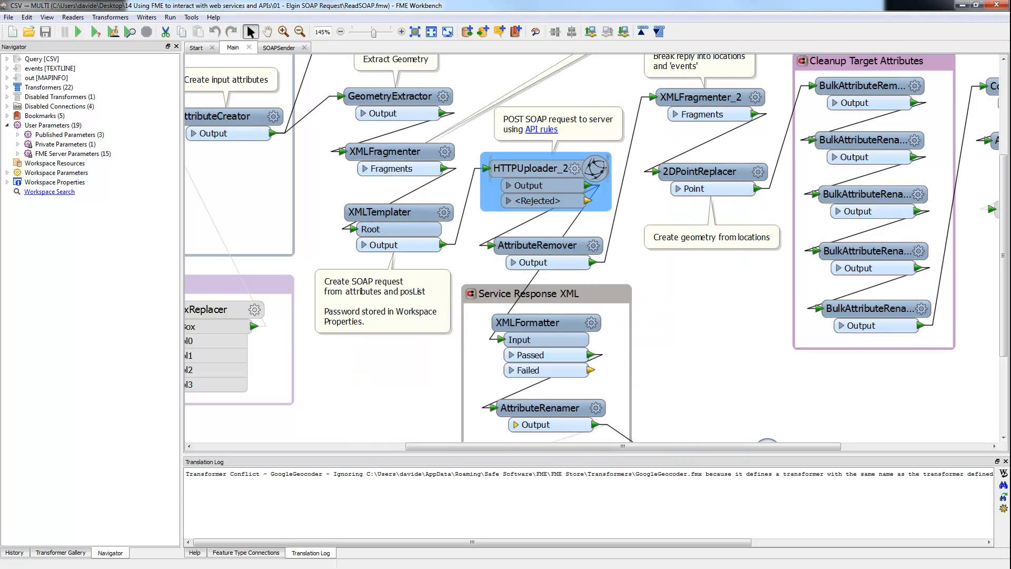
{"action": "key", "text": "alt+Tab"}
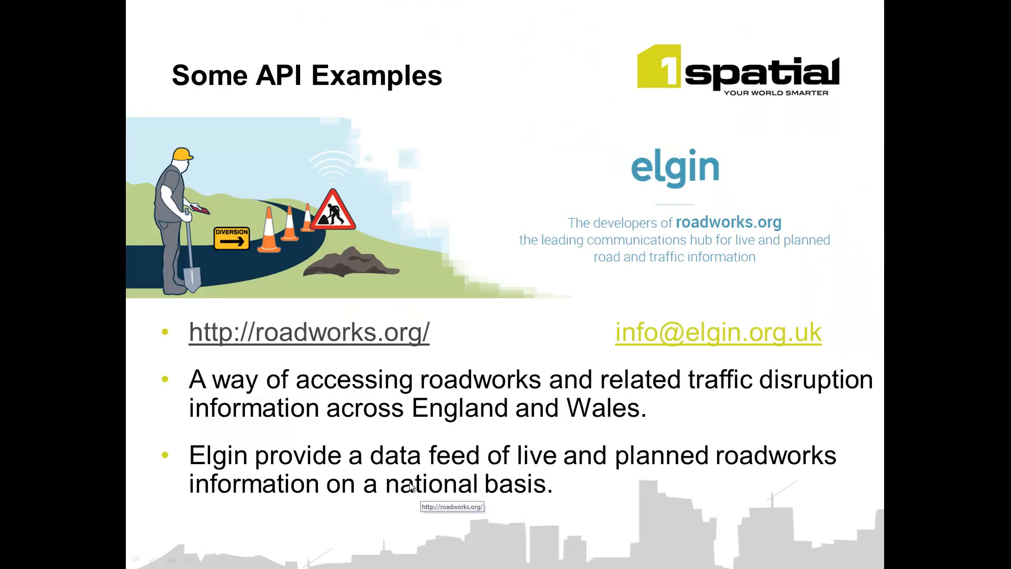
{"action": "left_click", "coordinate": [409, 482]}
{"action": "left_click", "coordinate": [410, 482]}
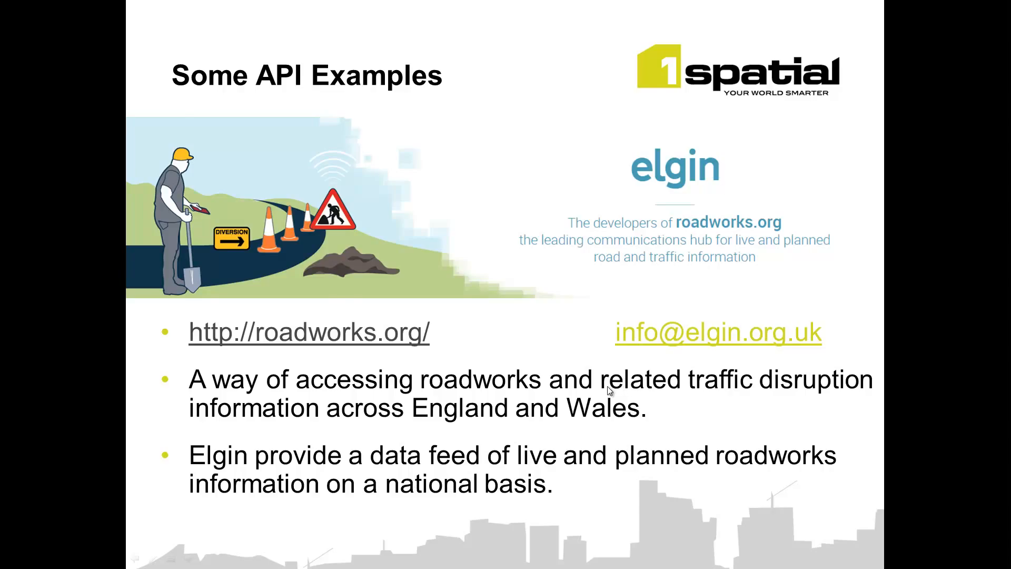
{"action": "key", "text": "alt+Tab"}
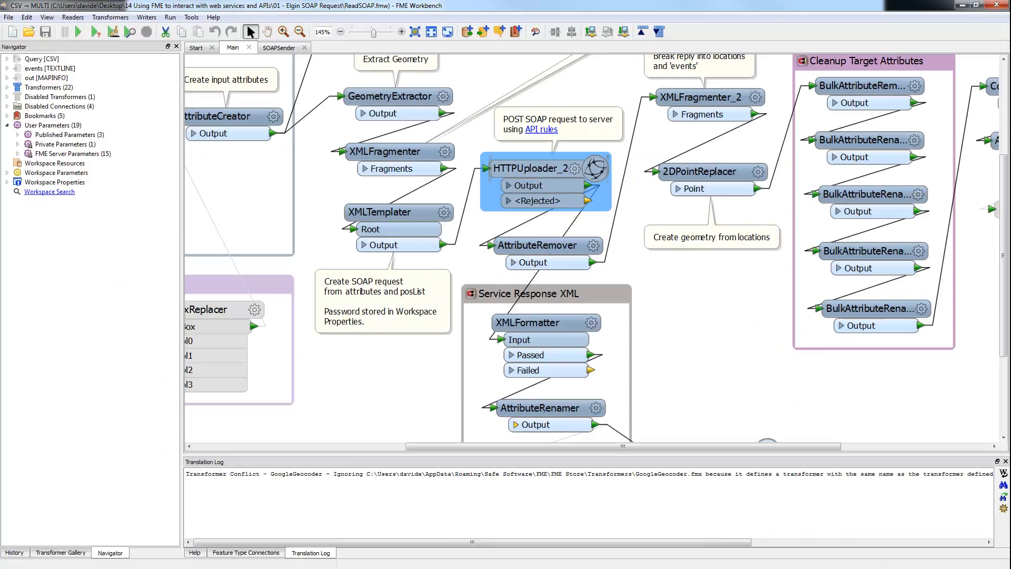
Step: Review the HTTPUploader_2 parameters and the SdepWebService page describing the API's supported operations, then close the parameters dialog
{"action": "left_click", "coordinate": [575, 169]}
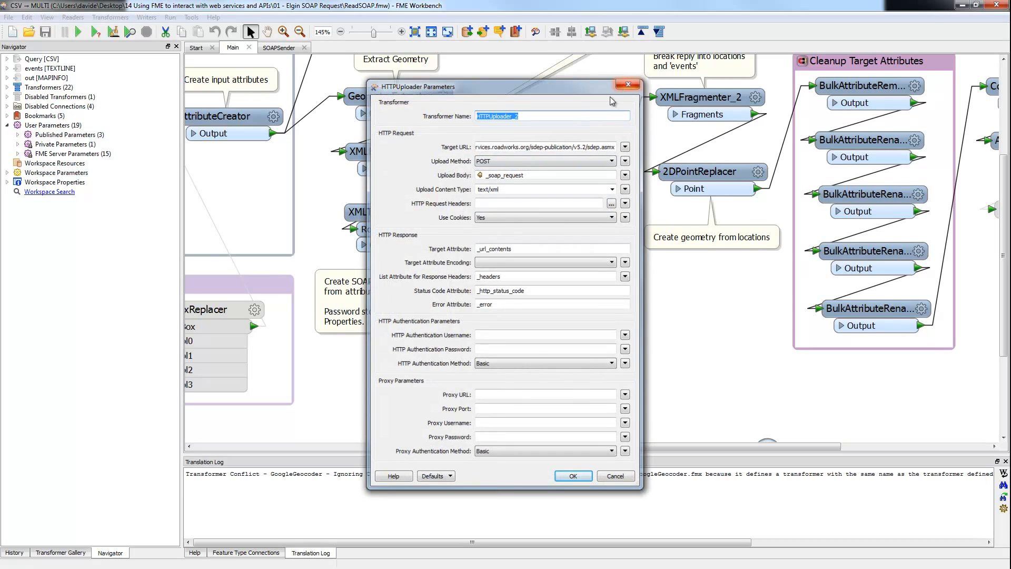
{"action": "left_click", "coordinate": [630, 83]}
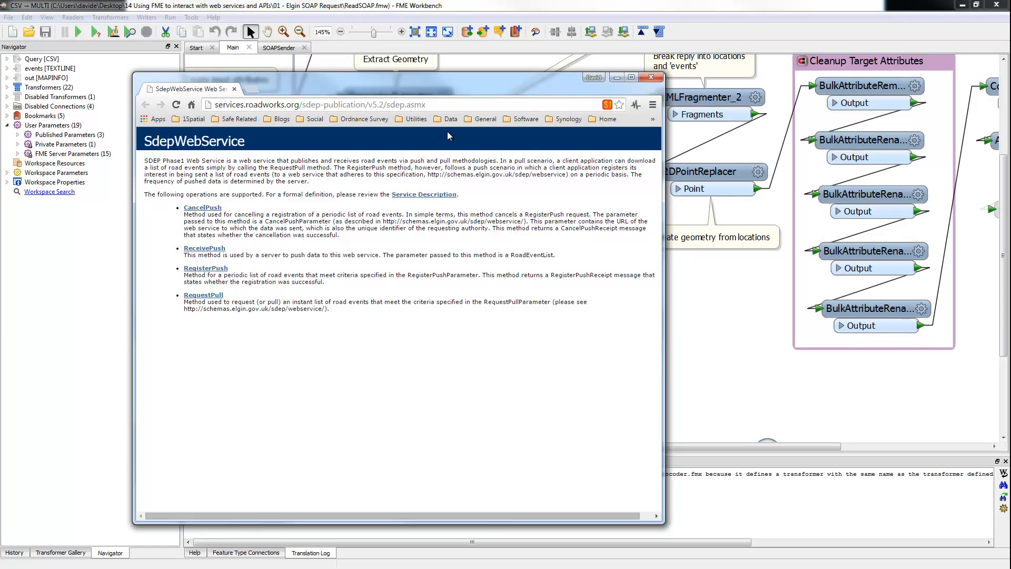
{"action": "left_click_drag", "start_coordinate": [460, 90], "coordinate": [0, 119]}
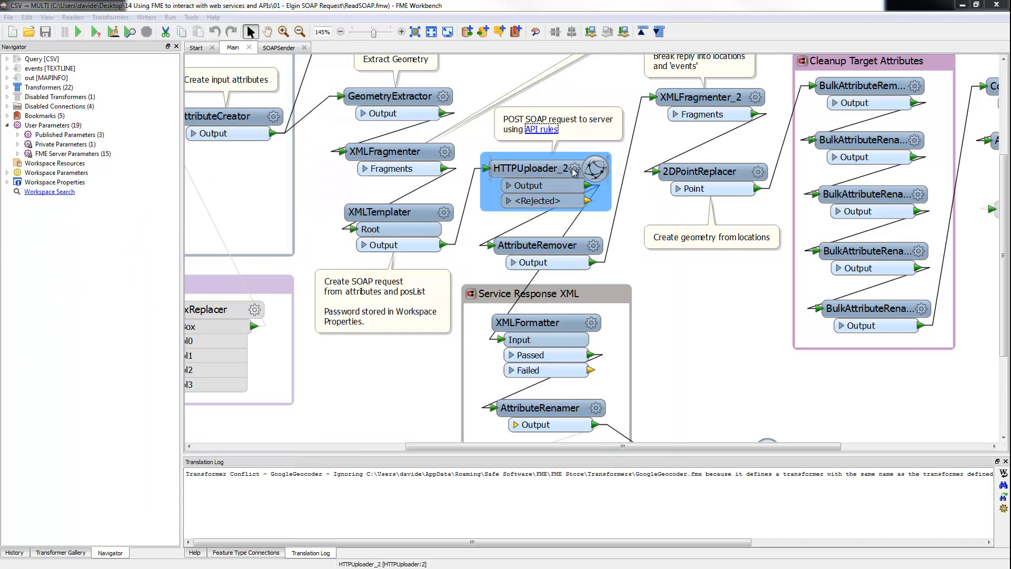
{"action": "double_click", "coordinate": [500, 168]}
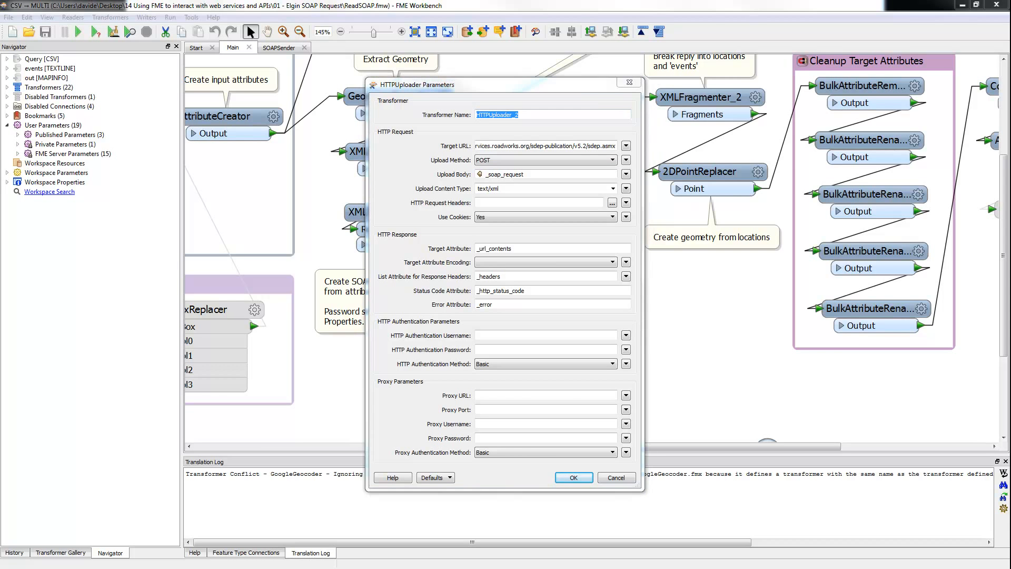
{"action": "left_click", "coordinate": [573, 477]}
{"action": "left_click", "coordinate": [654, 385]}
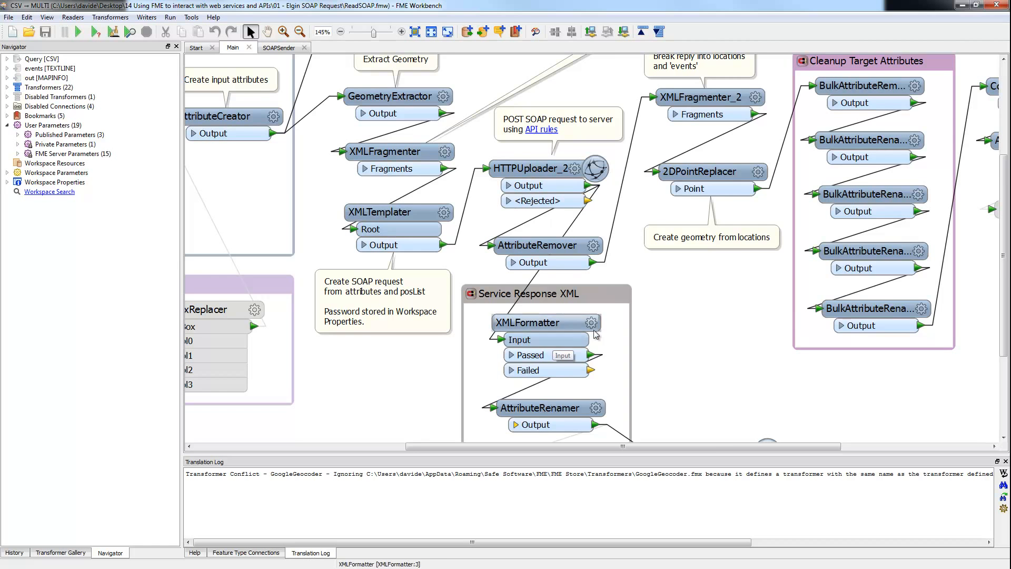
Step: Run the workspace with prompting, accepting the existing source CSV, destination text file and MapInfo directory parameters
{"action": "scroll", "coordinate": [646, 349], "scroll_direction": "down", "scroll_amount": 2}
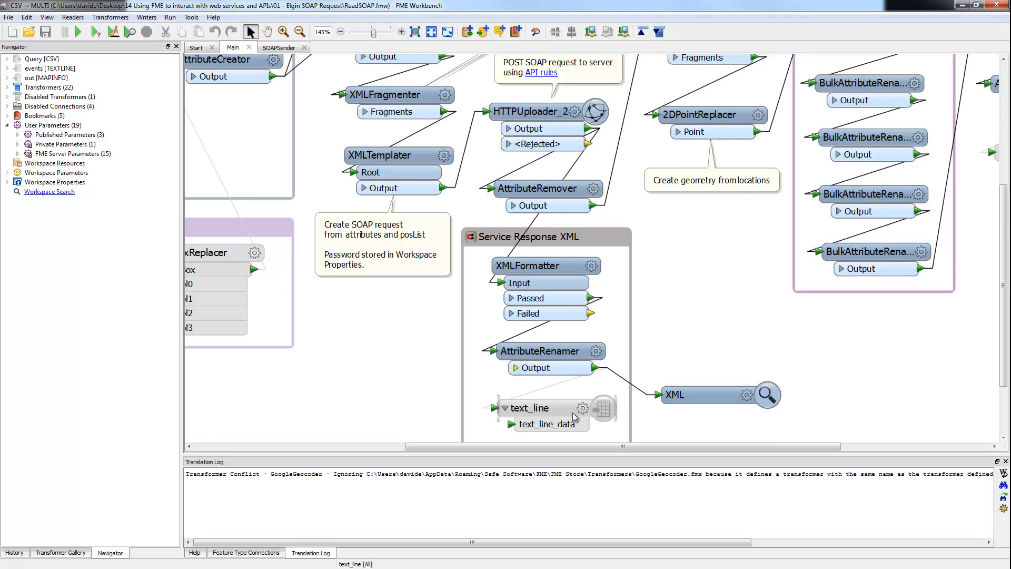
{"action": "scroll", "coordinate": [694, 330], "scroll_direction": "up", "scroll_amount": 3}
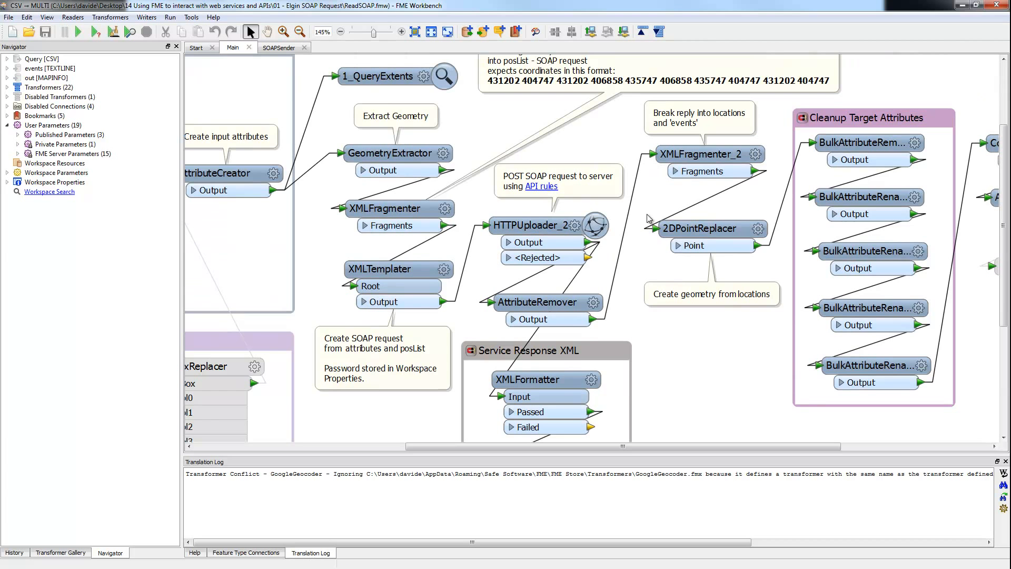
{"action": "scroll", "coordinate": [647, 210], "scroll_direction": "down", "scroll_amount": 3}
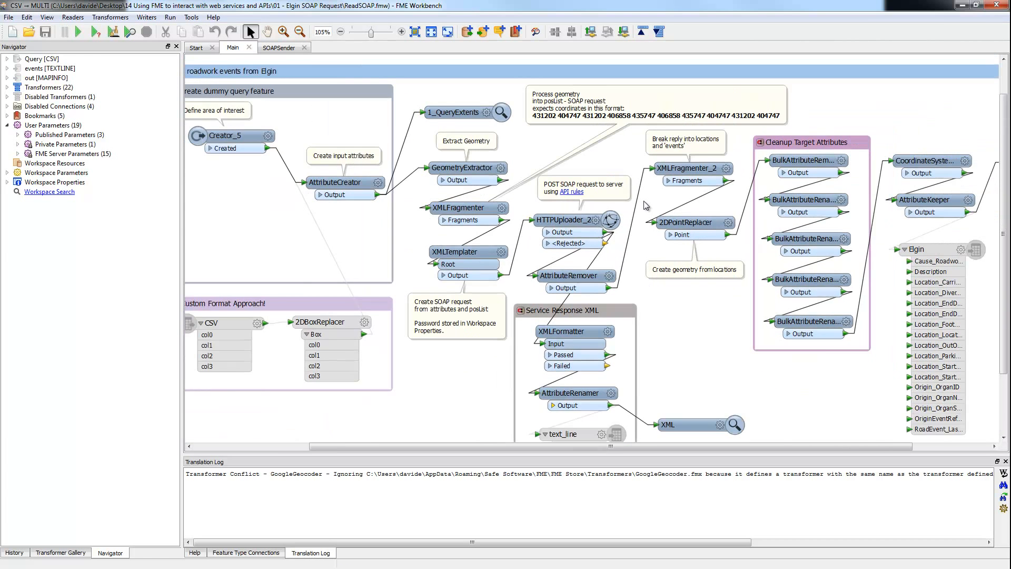
{"action": "scroll", "coordinate": [647, 205], "scroll_direction": "down", "scroll_amount": 1}
{"action": "left_click", "coordinate": [95, 32]}
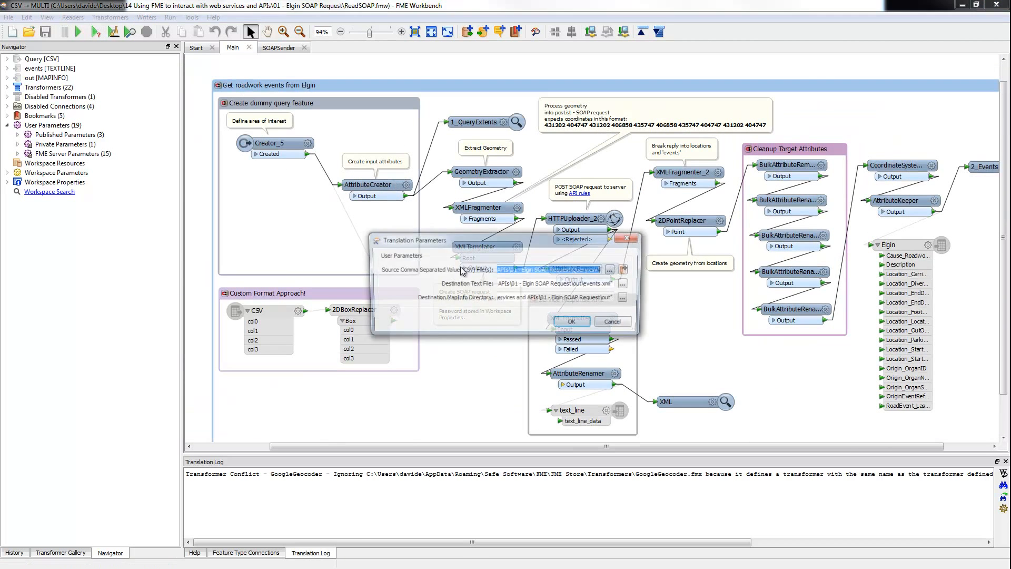
{"action": "left_click", "coordinate": [572, 322]}
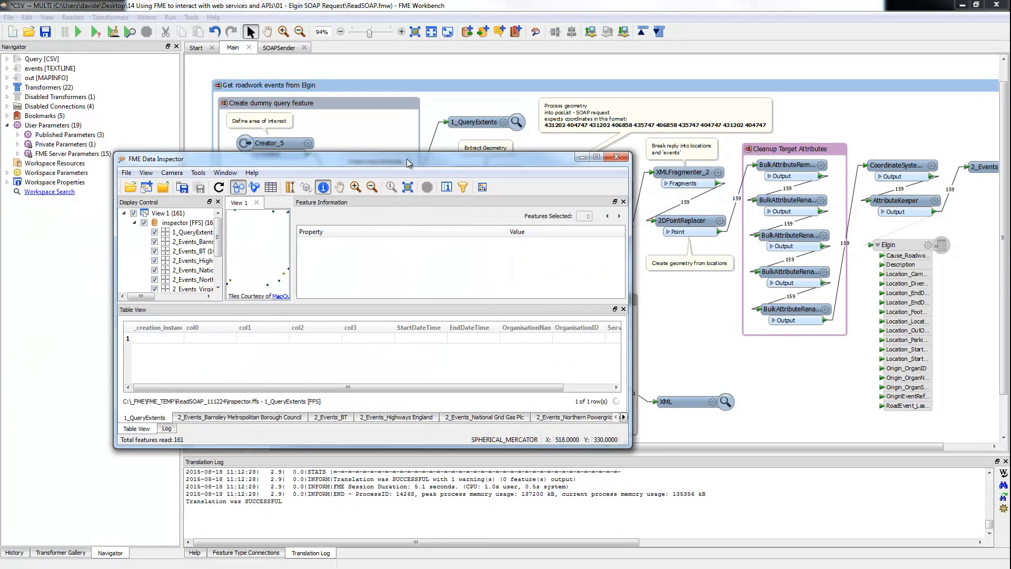
Step: Maximise the FME Data Inspector, hide the background map, and widen the layer list and map view to show the full query extents
{"action": "double_click", "coordinate": [423, 159]}
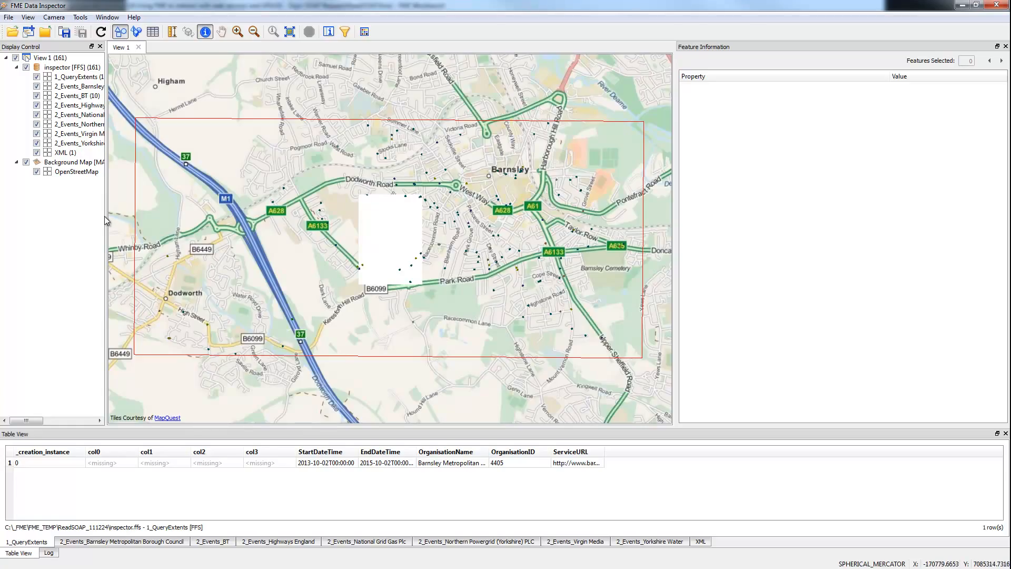
{"action": "left_click_drag", "start_coordinate": [104, 216], "coordinate": [270, 247]}
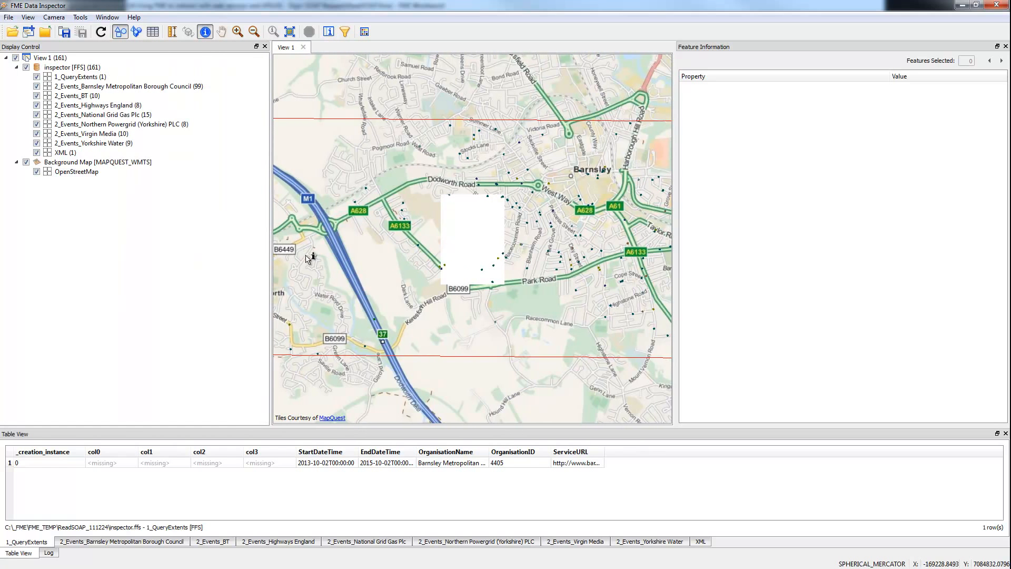
{"action": "left_click", "coordinate": [26, 162]}
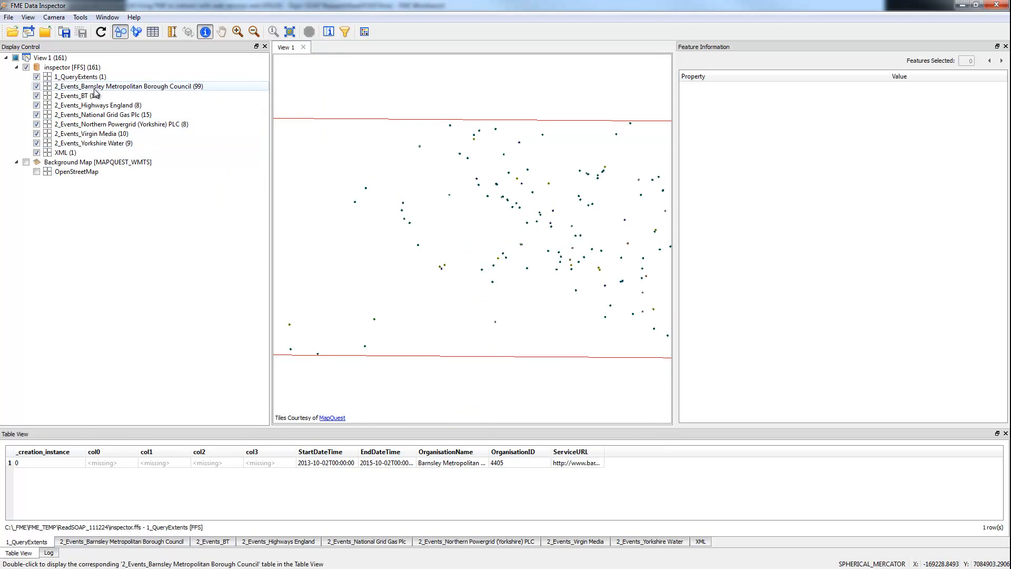
{"action": "left_click", "coordinate": [37, 77]}
{"action": "left_click", "coordinate": [37, 77]}
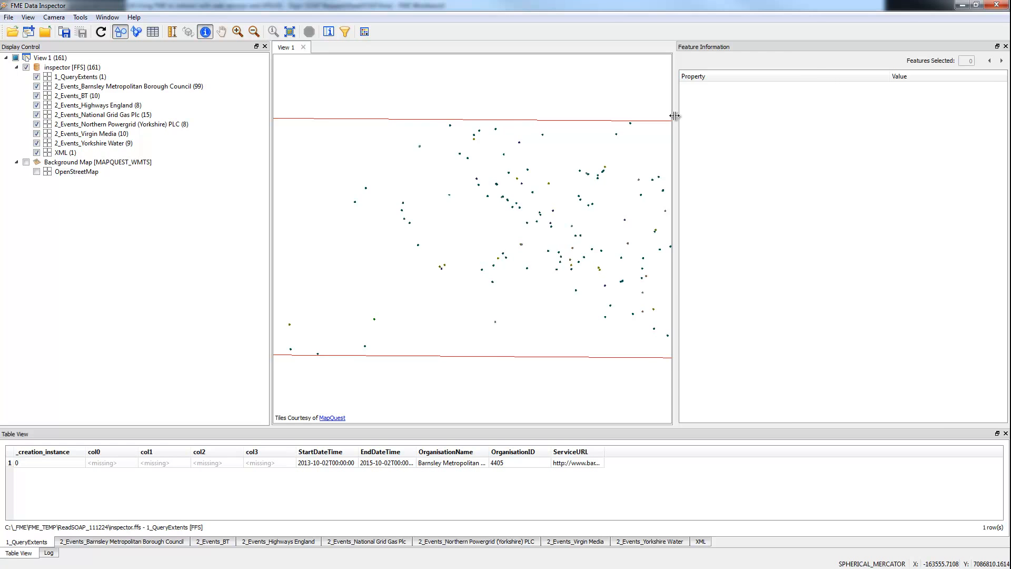
{"action": "left_click_drag", "start_coordinate": [678, 121], "coordinate": [867, 144]}
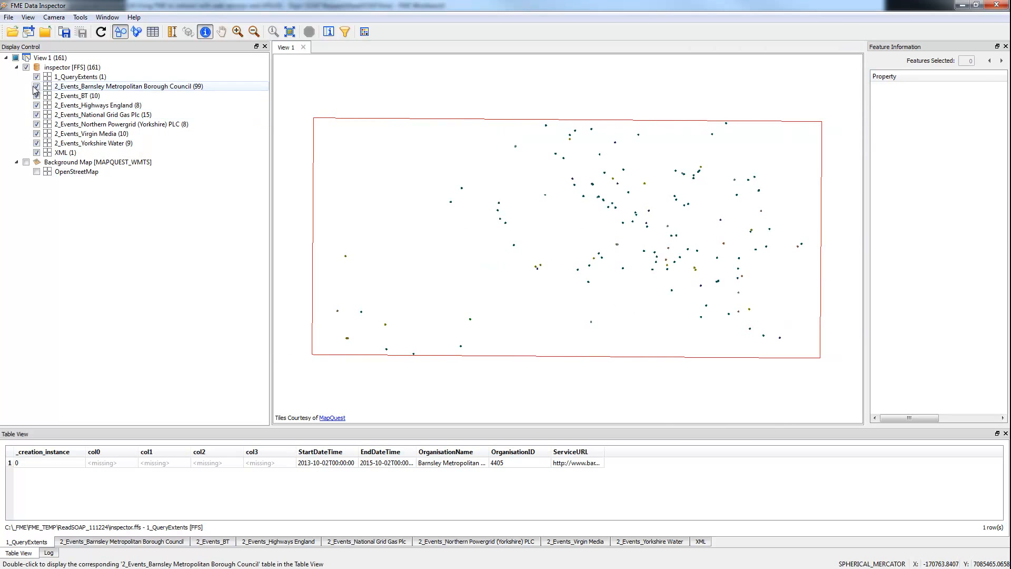
Step: Display only the Barnsley Metropolitan Borough Council events, select one point, enlarge its attribute table and read the second row's full description
{"action": "left_click", "coordinate": [26, 67]}
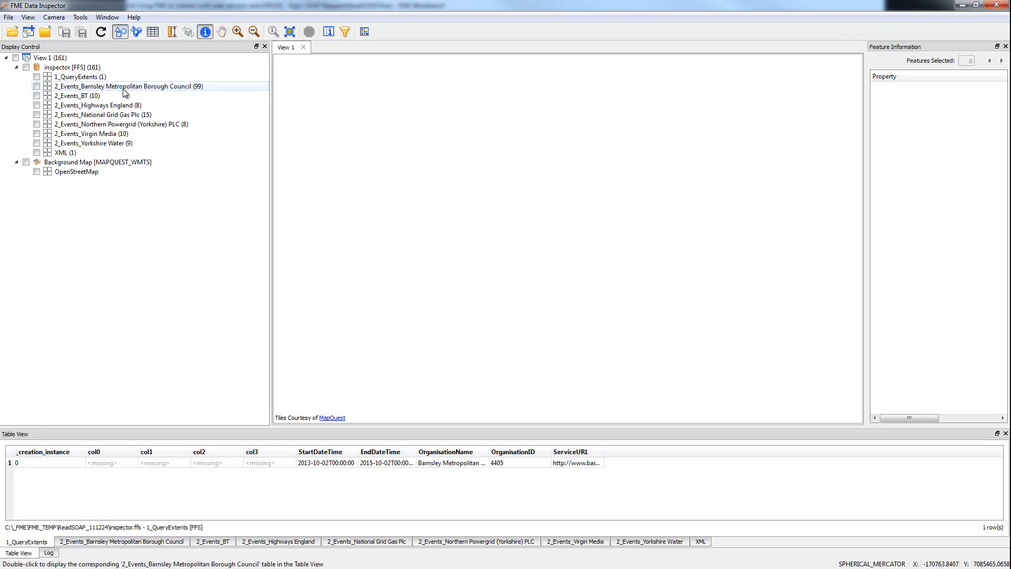
{"action": "left_click", "coordinate": [36, 87]}
{"action": "left_click_drag", "start_coordinate": [502, 255], "coordinate": [533, 236]}
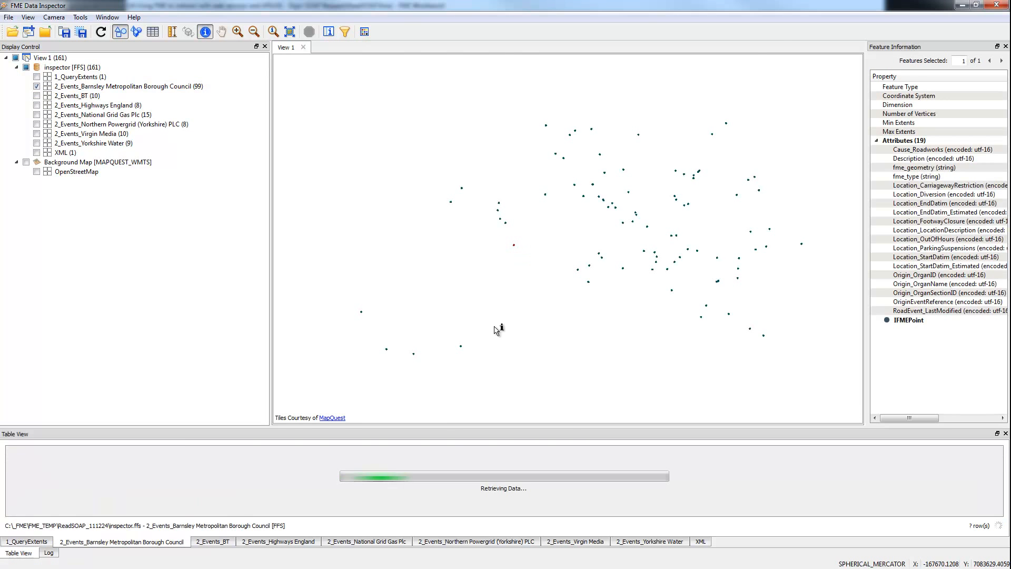
{"action": "left_click_drag", "start_coordinate": [476, 427], "coordinate": [475, 372]}
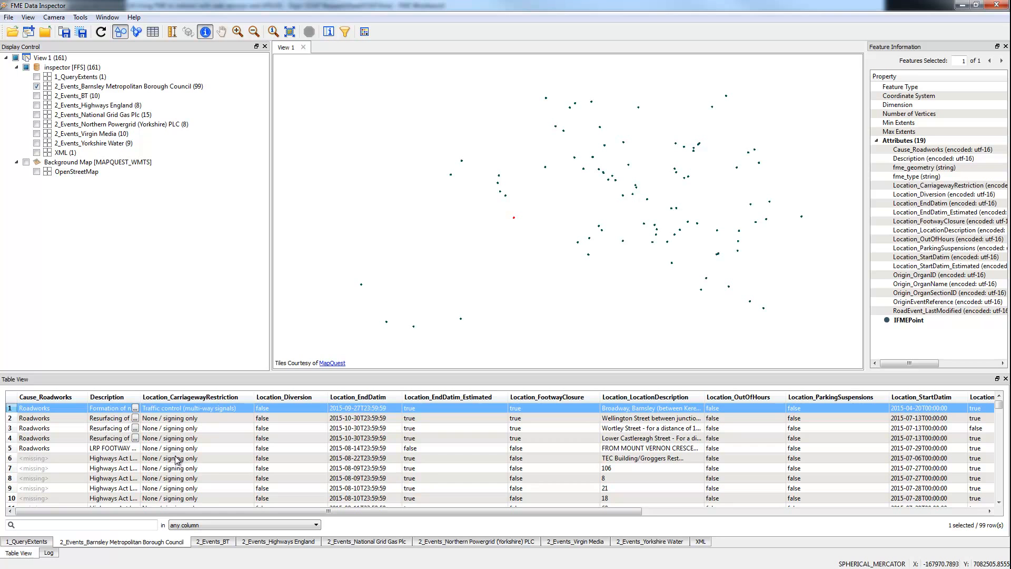
{"action": "left_click", "coordinate": [136, 418]}
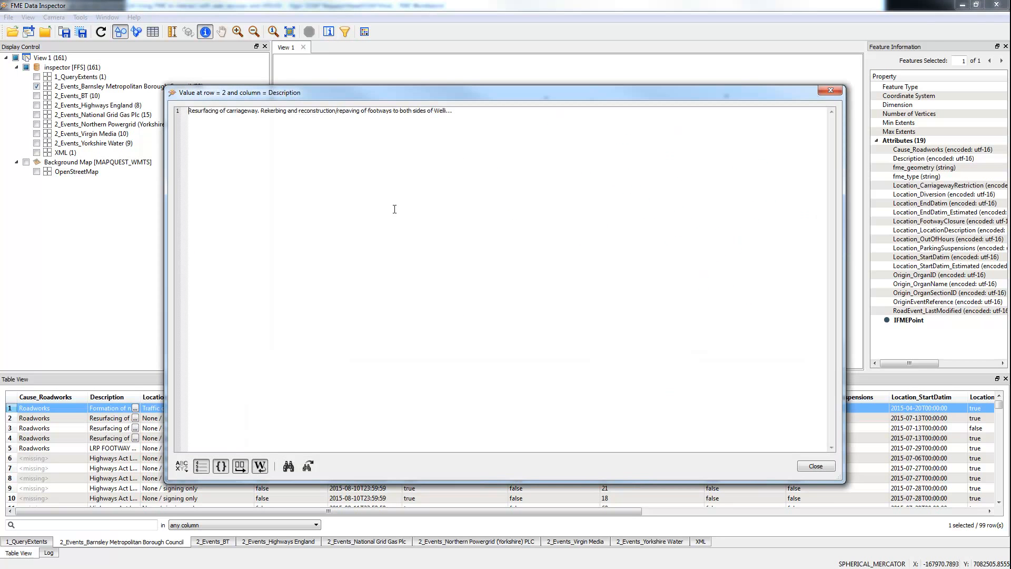
{"action": "left_click", "coordinate": [831, 91]}
Step: Replace the council events with the National Grid Gas, Northern Powergrid and Virgin Media layers in turn, then select a Virgin Media event point
{"action": "left_click", "coordinate": [36, 86]}
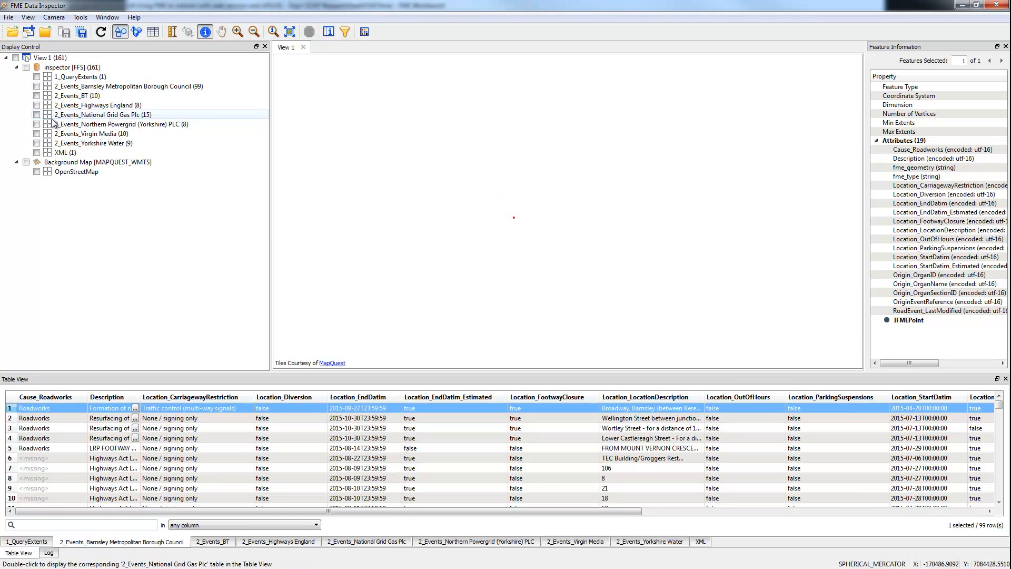
{"action": "left_click", "coordinate": [37, 115]}
{"action": "left_click", "coordinate": [36, 115]}
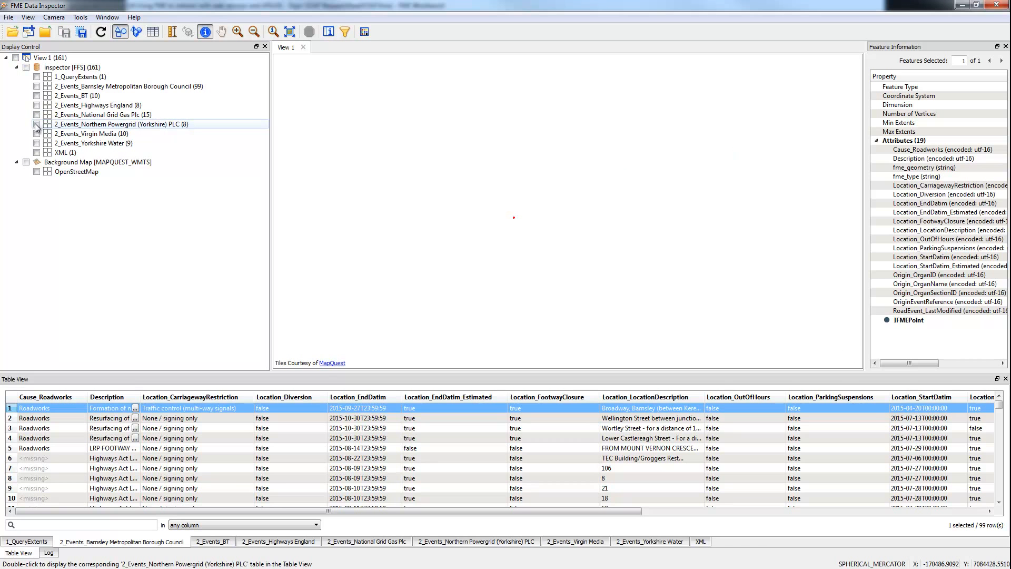
{"action": "left_click", "coordinate": [36, 125]}
{"action": "left_click", "coordinate": [37, 124]}
{"action": "left_click", "coordinate": [37, 134]}
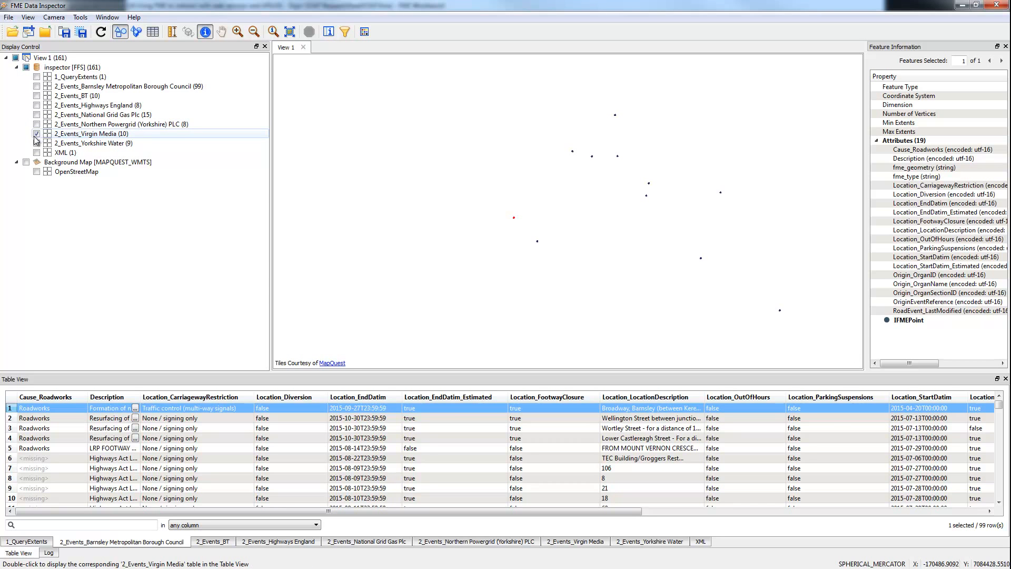
{"action": "left_click_drag", "start_coordinate": [518, 261], "coordinate": [561, 232]}
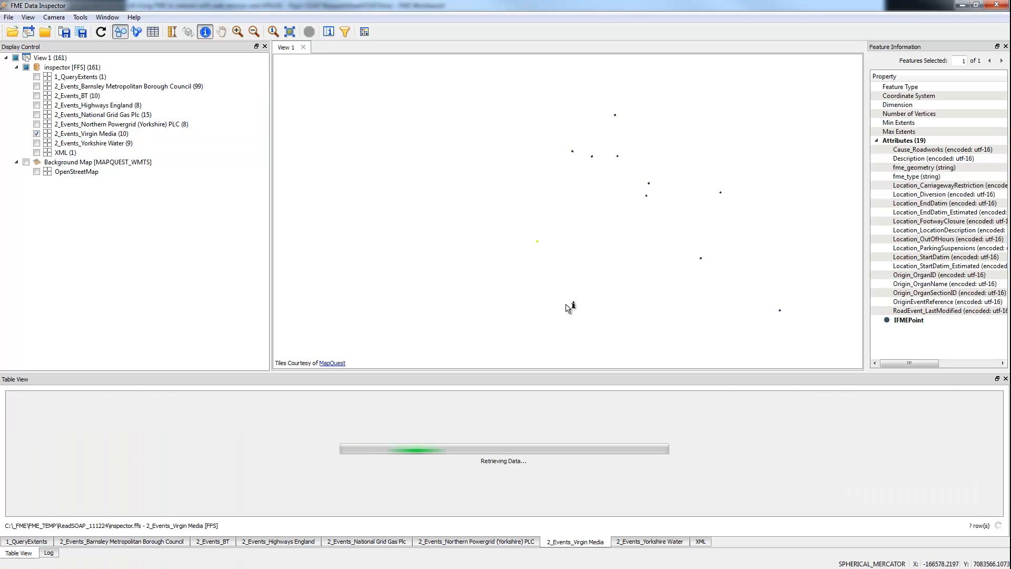
Step: Leave the Data Inspector, close FME Workbench and advance the presentation to the 1Integrate slide
{"action": "left_click", "coordinate": [962, 6]}
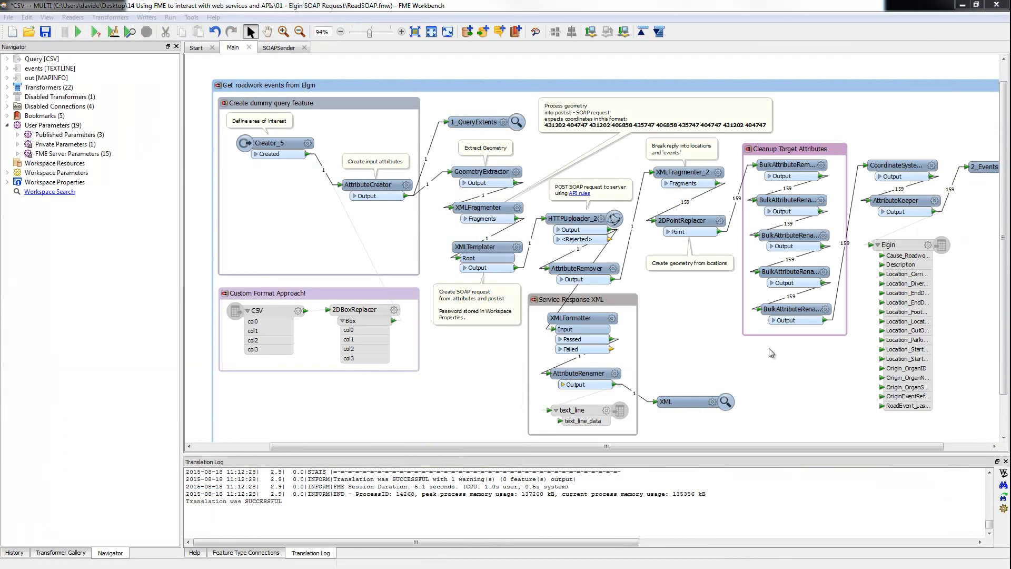
{"action": "left_click_drag", "start_coordinate": [182, 292], "coordinate": [129, 293]}
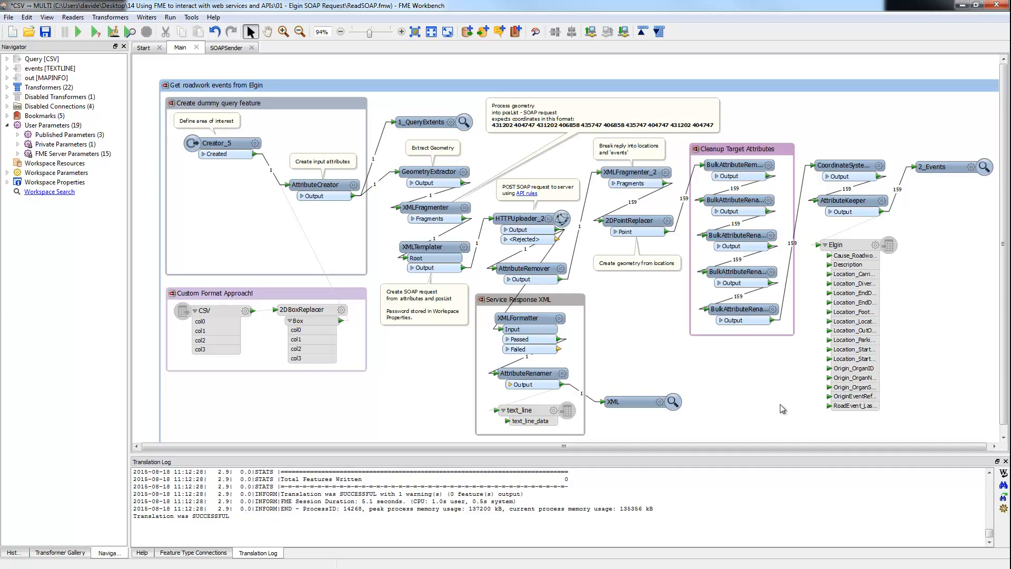
{"action": "left_click", "coordinate": [999, 5]}
{"action": "left_click", "coordinate": [624, 316]}
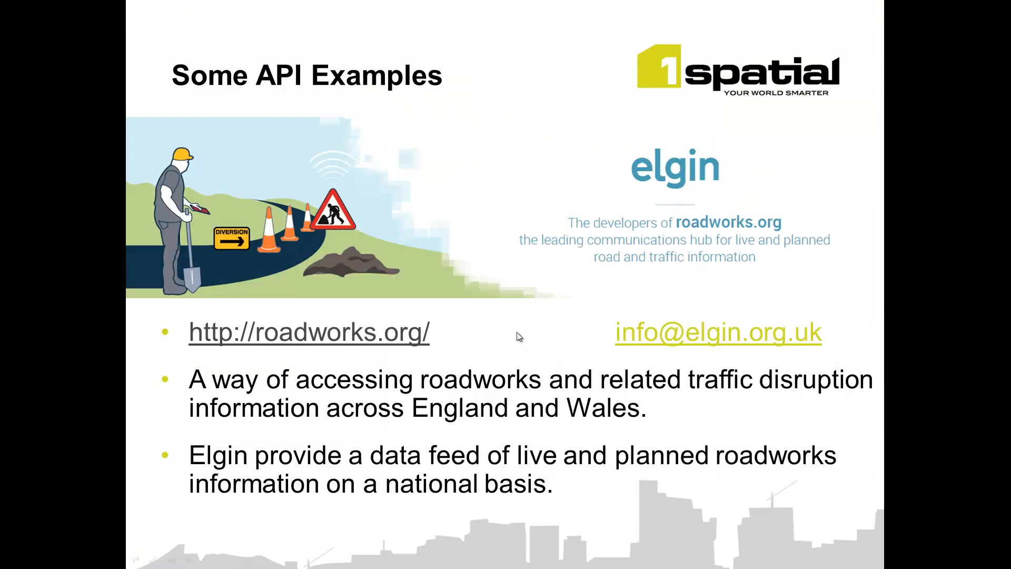
{"action": "key", "text": "Right"}
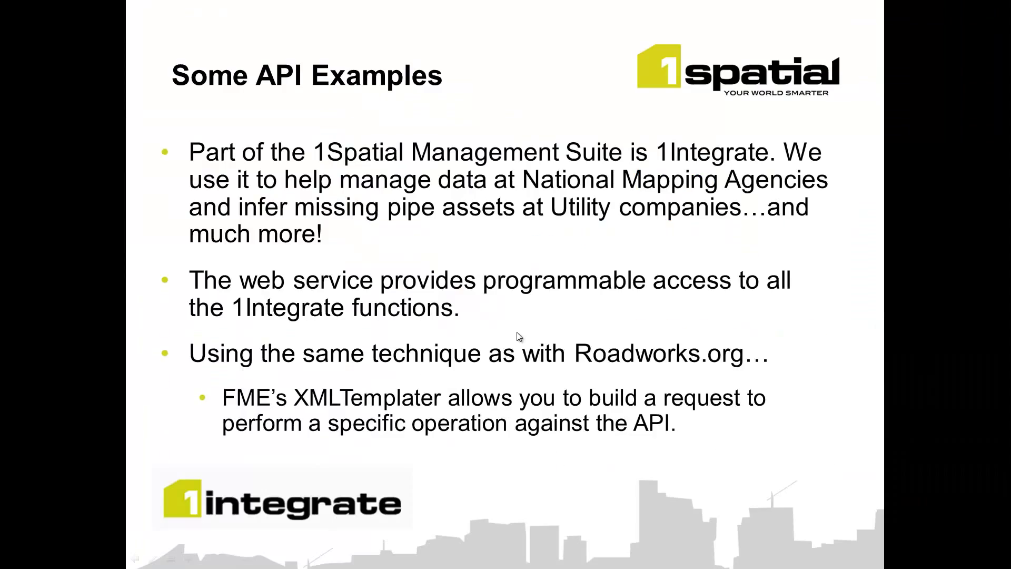
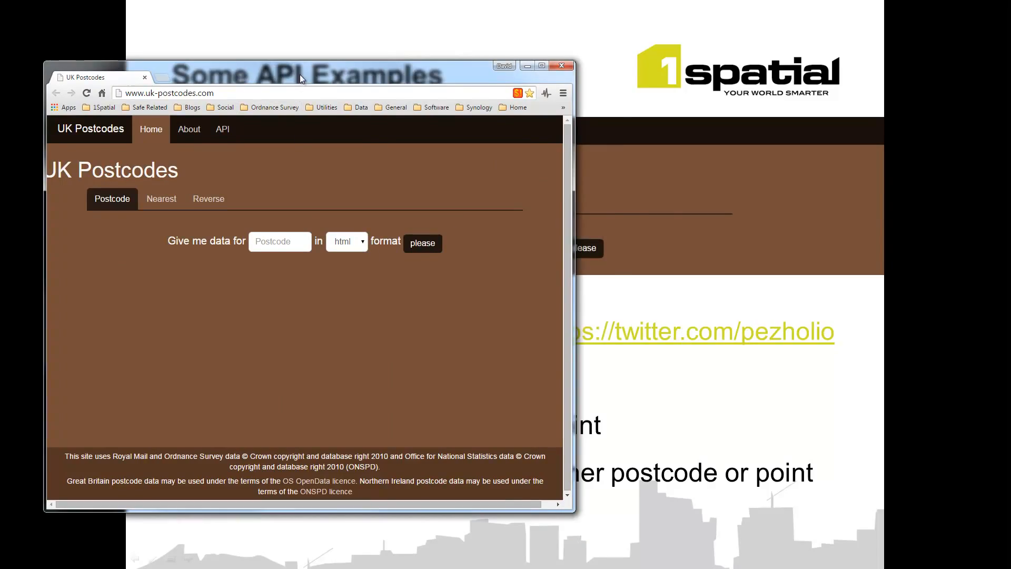
Step: On the UK Postcodes website, look up a Cambridge postcode in html format, then open the resulting data as XML
{"action": "left_click_drag", "start_coordinate": [299, 75], "coordinate": [340, 64]}
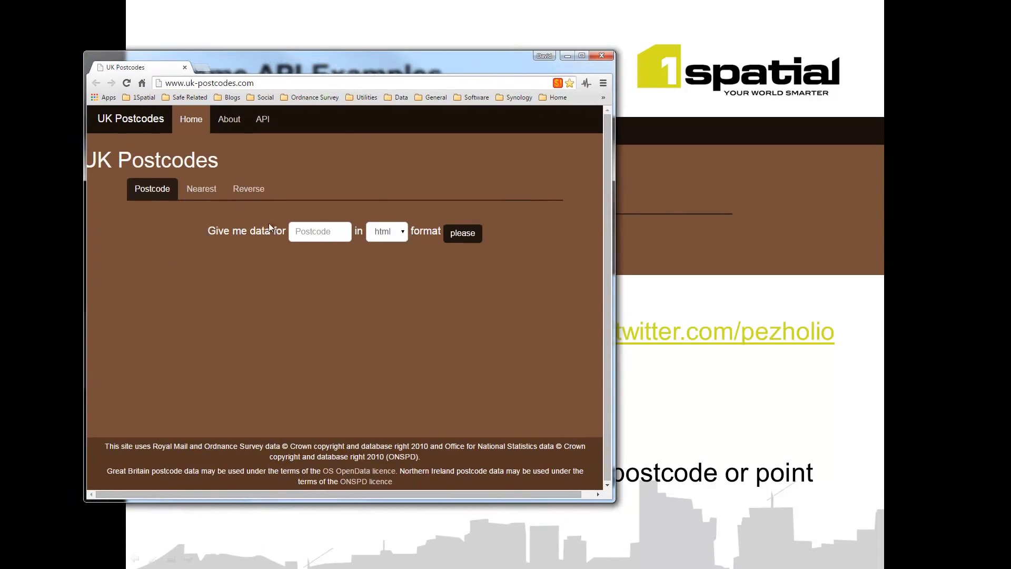
{"action": "left_click", "coordinate": [326, 235]}
{"action": "type", "text": "cb4 3lt"}
{"action": "left_click", "coordinate": [462, 235]}
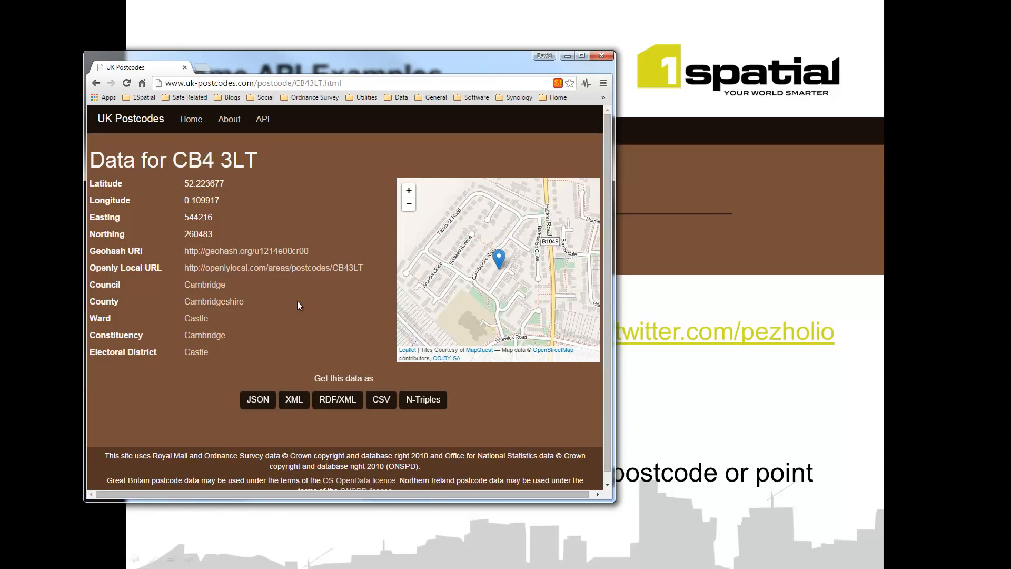
{"action": "left_click", "coordinate": [292, 404]}
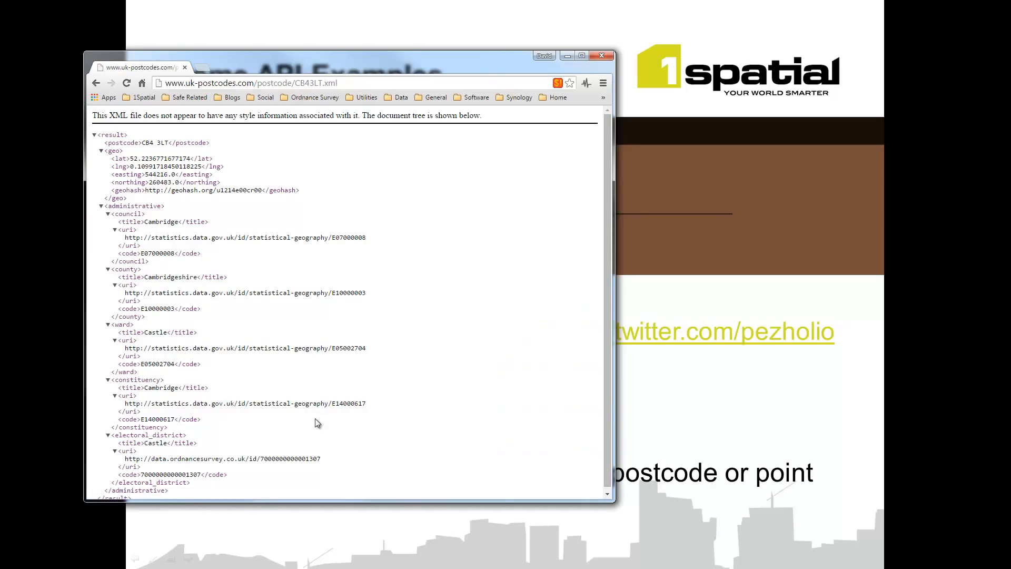
Step: Try to request the same postcode data as RSS by changing the web address extension to rss
{"action": "left_click", "coordinate": [328, 83]}
{"action": "left_click", "coordinate": [327, 84]}
{"action": "left_click_drag", "start_coordinate": [325, 83], "coordinate": [364, 85]}
{"action": "type", "text": "rss"}
{"action": "key", "text": "Return"}
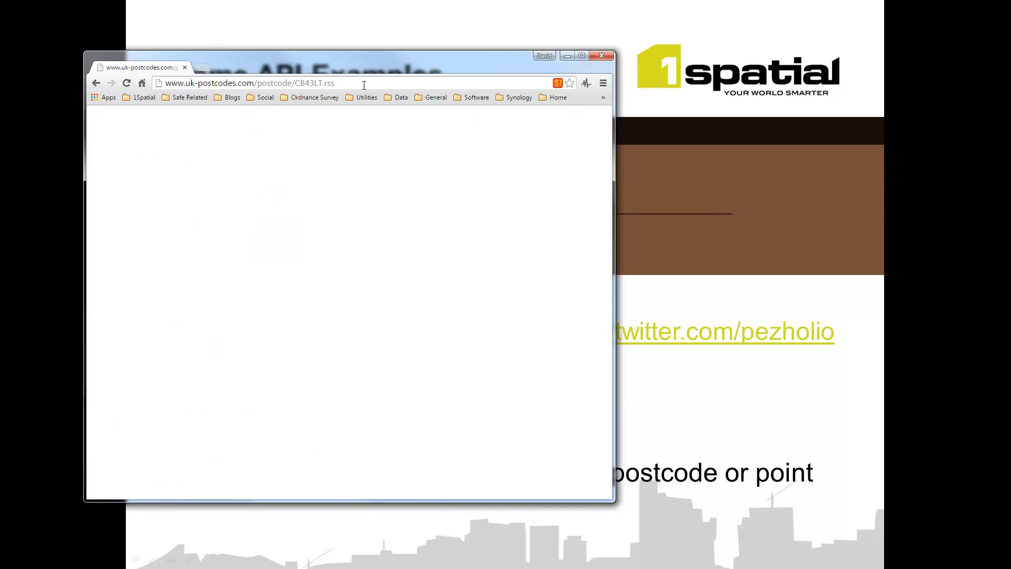
Step: Go back to the postcode's HTML results page and open its data as JSON
{"action": "left_click", "coordinate": [96, 84]}
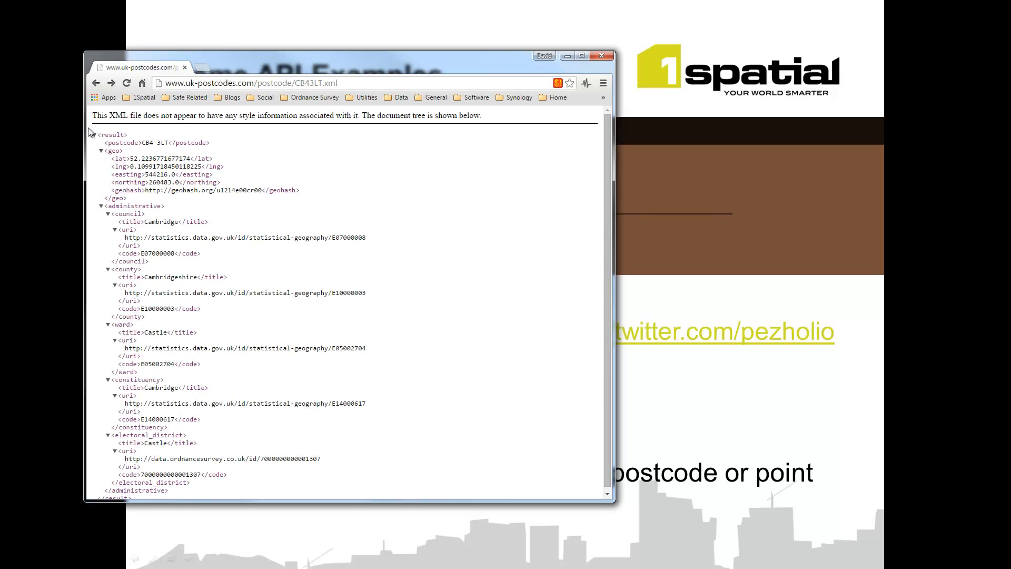
{"action": "left_click", "coordinate": [96, 85]}
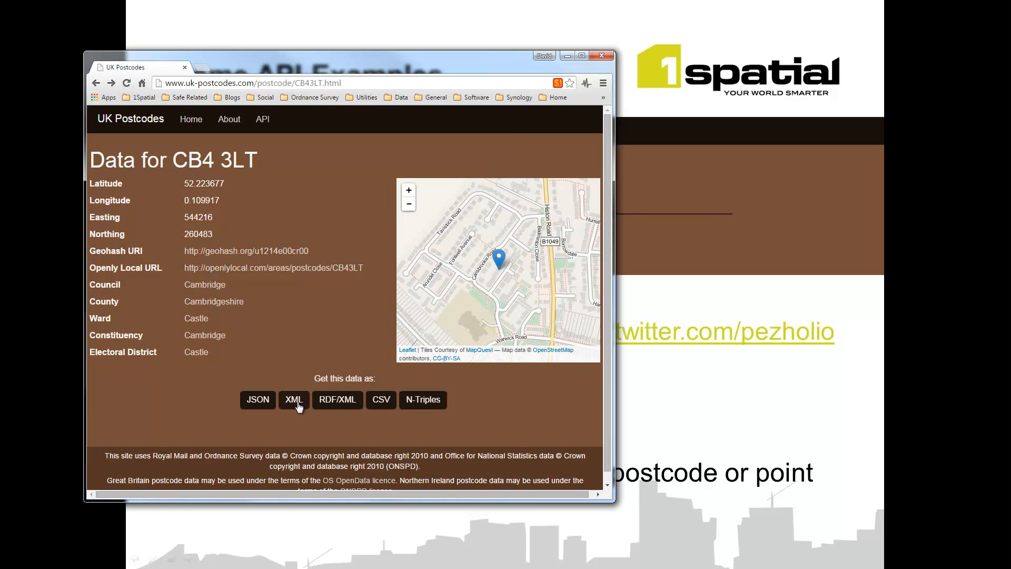
{"action": "left_click", "coordinate": [344, 409]}
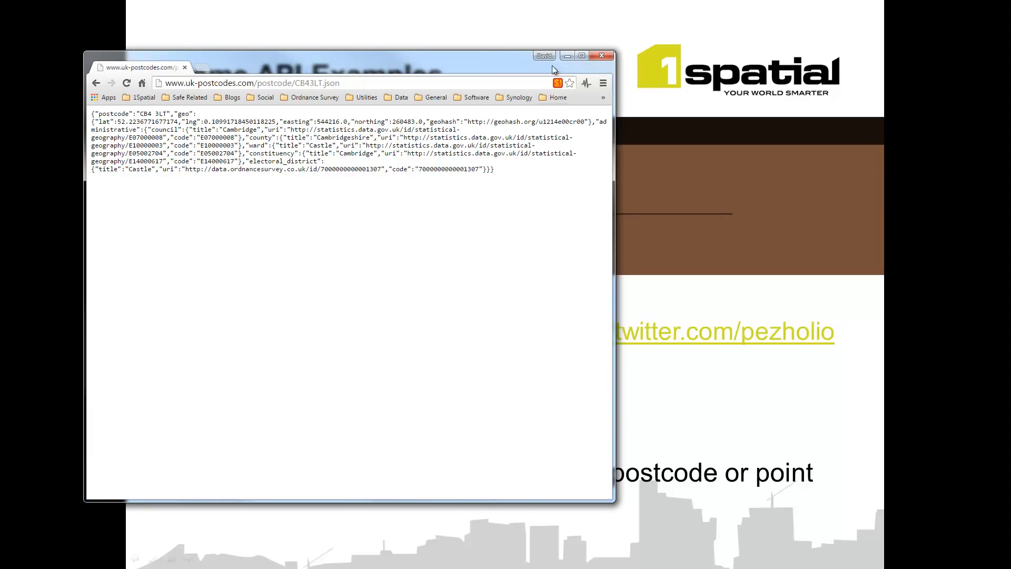
Step: Move the browser window aside and, in FME Workbench, examine the dummy point creators, Offsetter, Counter and CoordinateExtractor of the FindTheNearestPostcode workspace
{"action": "left_click_drag", "start_coordinate": [513, 56], "coordinate": [0, 62]}
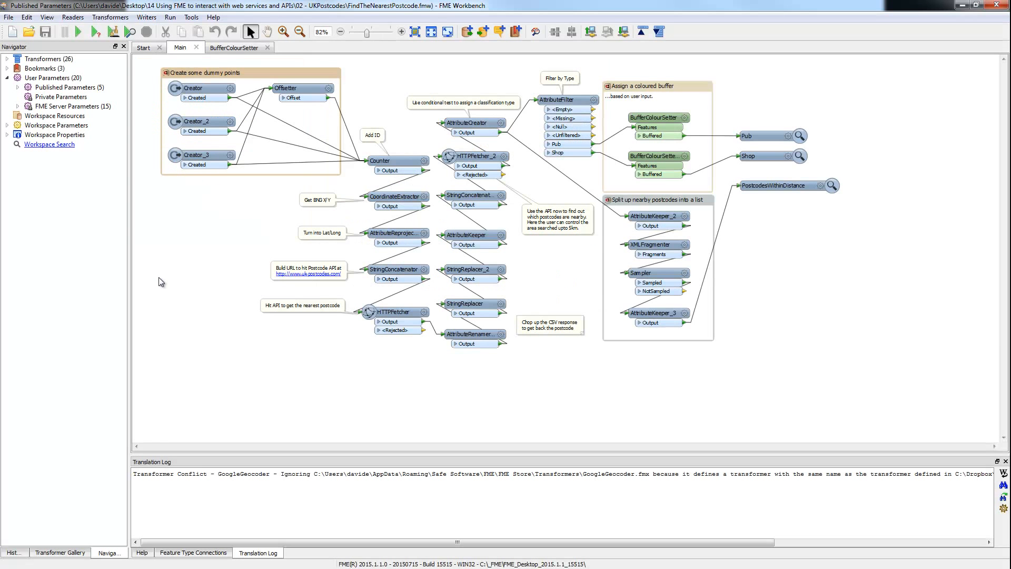
{"action": "left_click", "coordinate": [283, 32]}
{"action": "left_click_drag", "start_coordinate": [343, 187], "coordinate": [156, 59]}
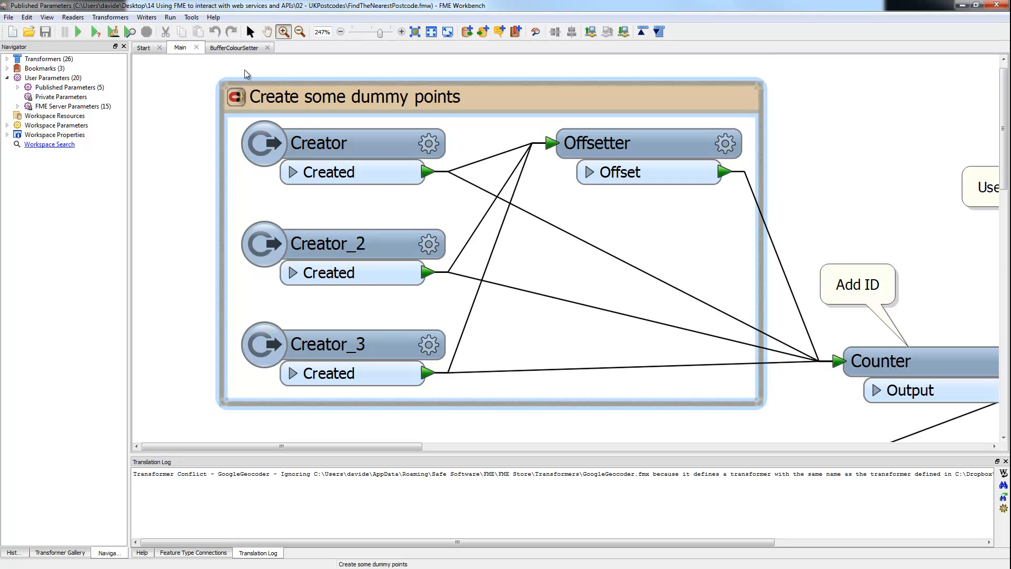
{"action": "left_click", "coordinate": [250, 32]}
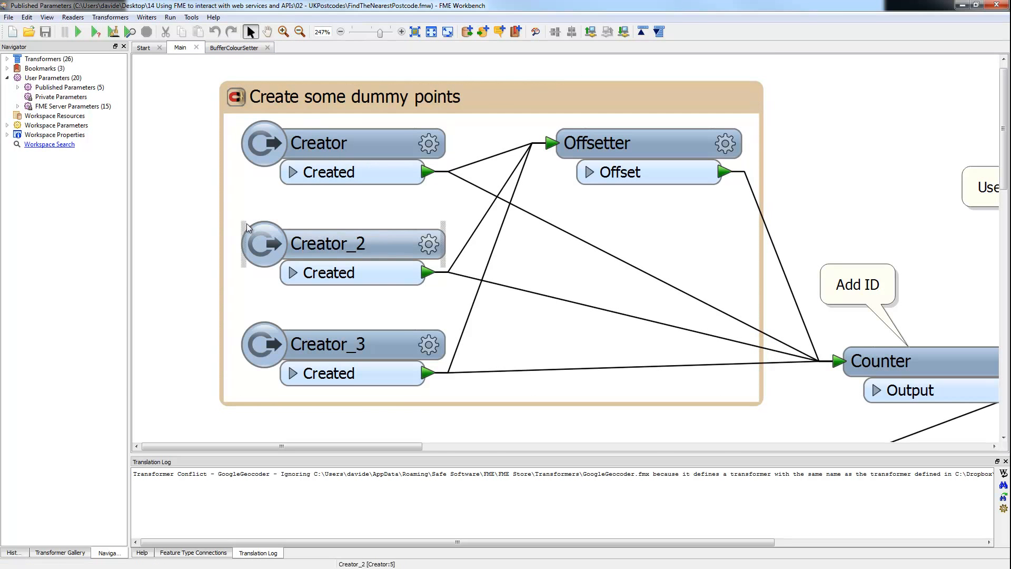
{"action": "left_click_drag", "start_coordinate": [409, 448], "coordinate": [504, 448]}
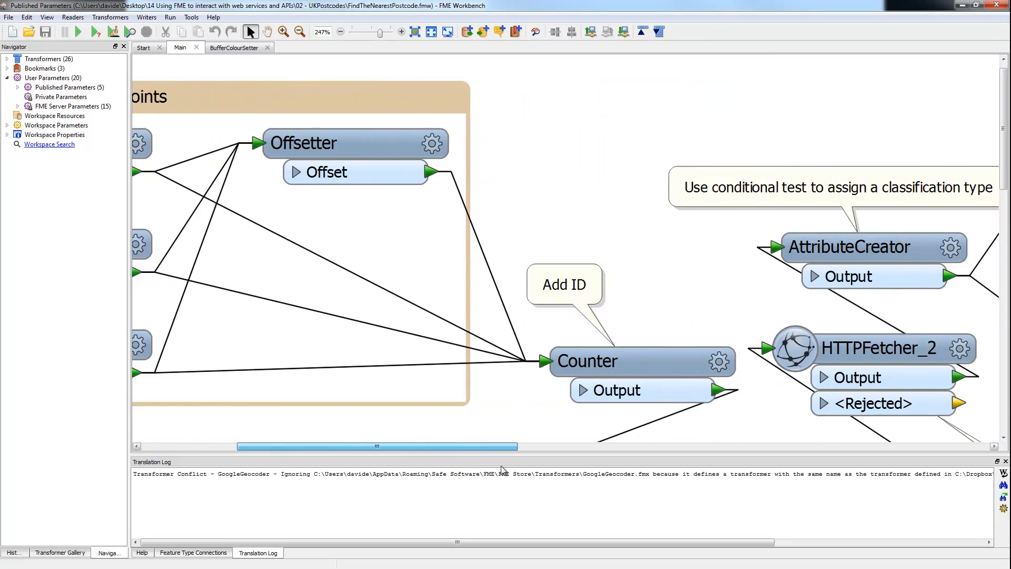
{"action": "scroll", "coordinate": [582, 396], "scroll_direction": "down", "scroll_amount": 3}
{"action": "scroll", "coordinate": [582, 396], "scroll_direction": "down", "scroll_amount": 3}
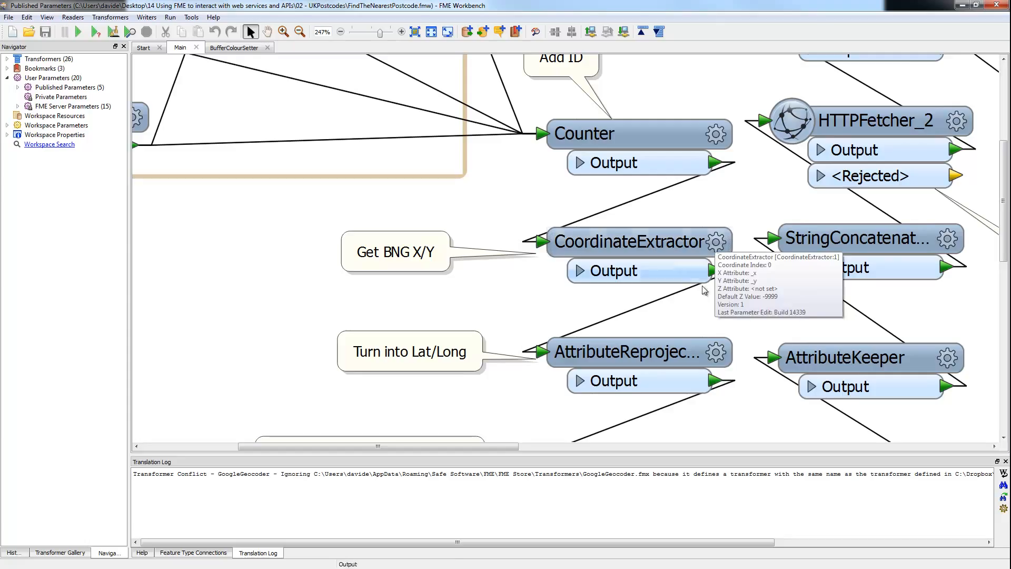
Step: Review the AttributeReprojector's source and destination coordinate systems, leaving its parameters unchanged
{"action": "mouse_move", "coordinate": [669, 362]}
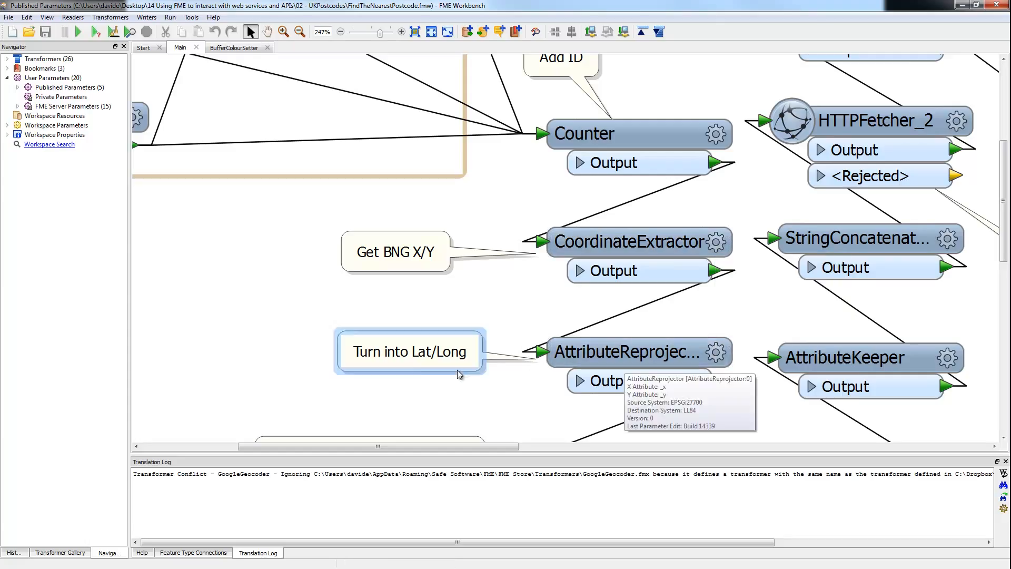
{"action": "left_click", "coordinate": [718, 354]}
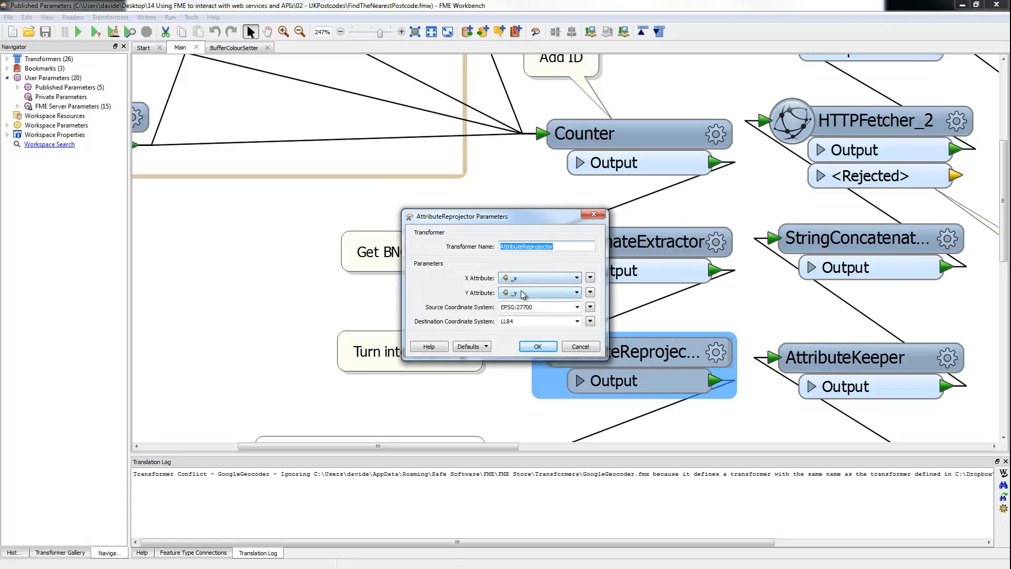
{"action": "double_click", "coordinate": [527, 321]}
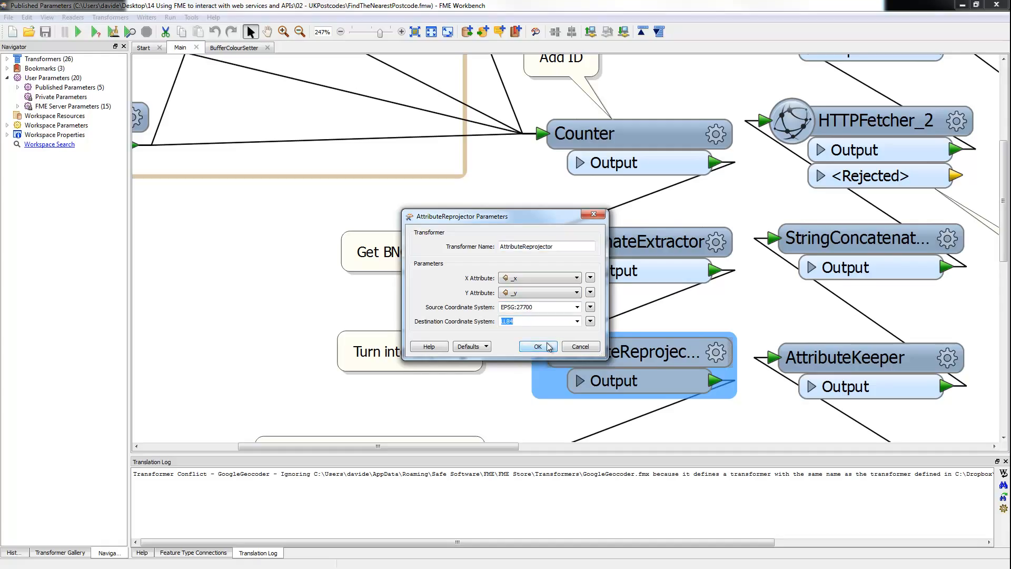
{"action": "left_click", "coordinate": [577, 350]}
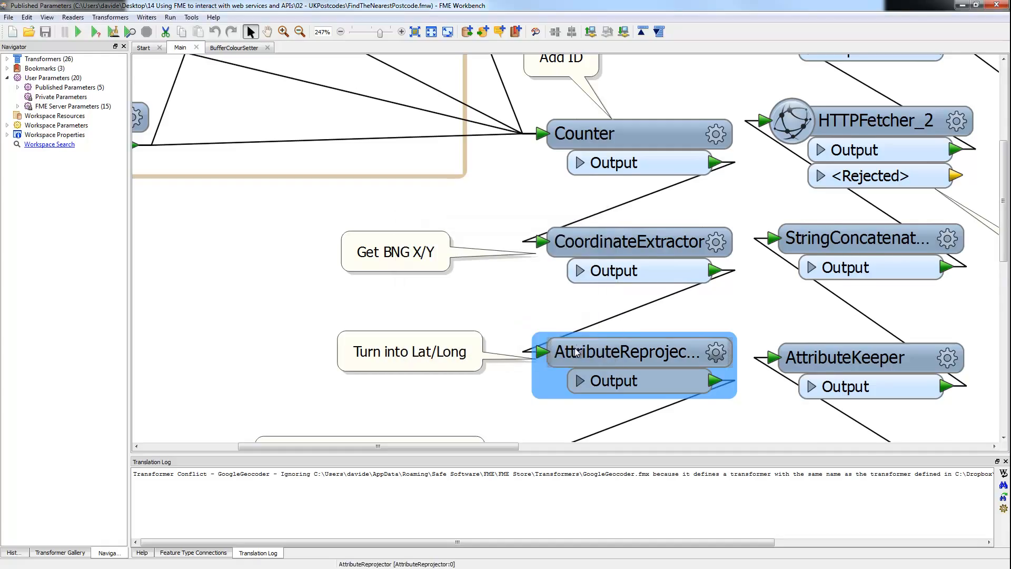
{"action": "left_click", "coordinate": [529, 312]}
Step: Review the string parts with which the first StringConcatenator builds the Postcode API request URL
{"action": "scroll", "coordinate": [532, 311], "scroll_direction": "down", "scroll_amount": 2}
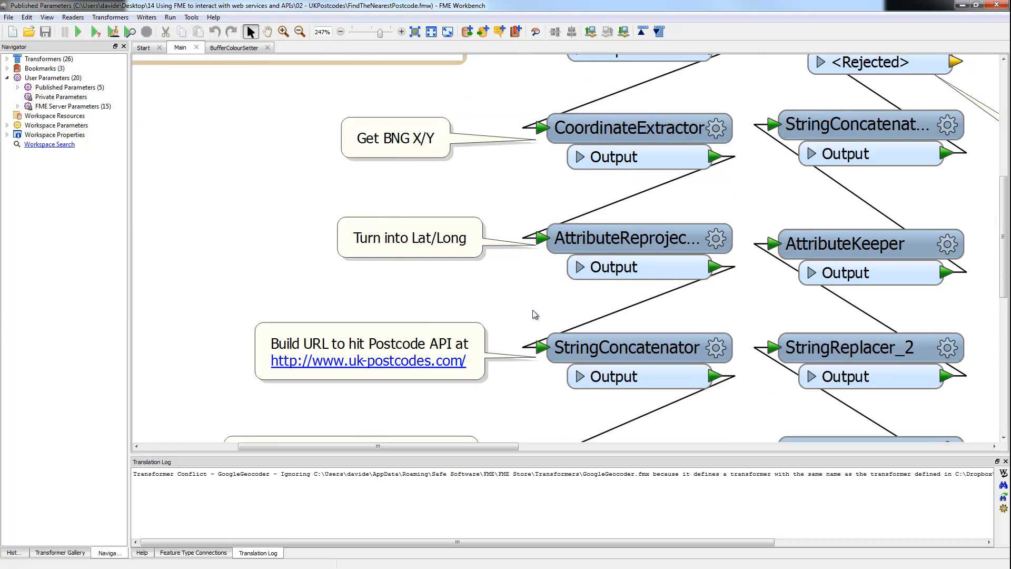
{"action": "double_click", "coordinate": [700, 358]}
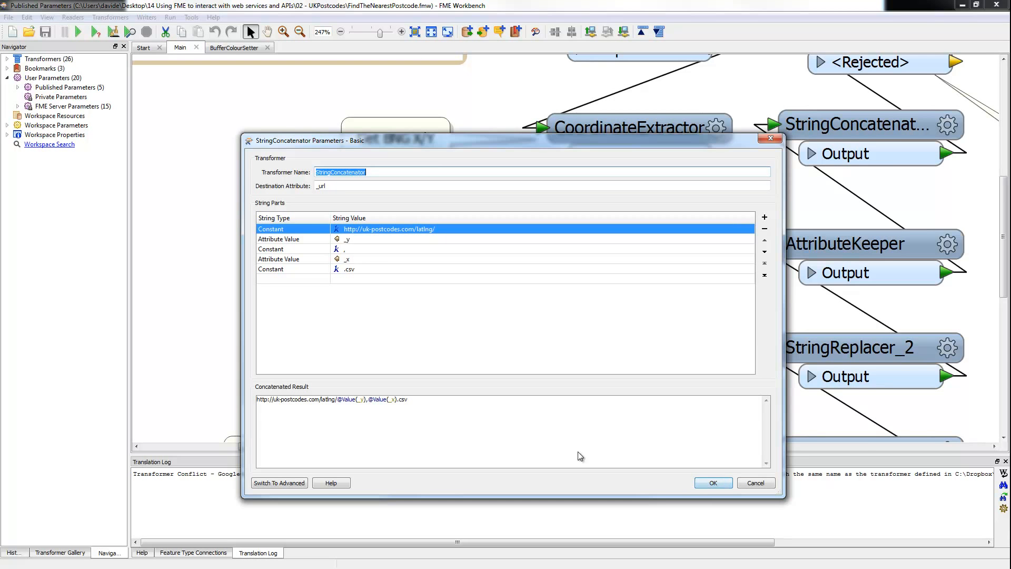
{"action": "left_click", "coordinate": [713, 482]}
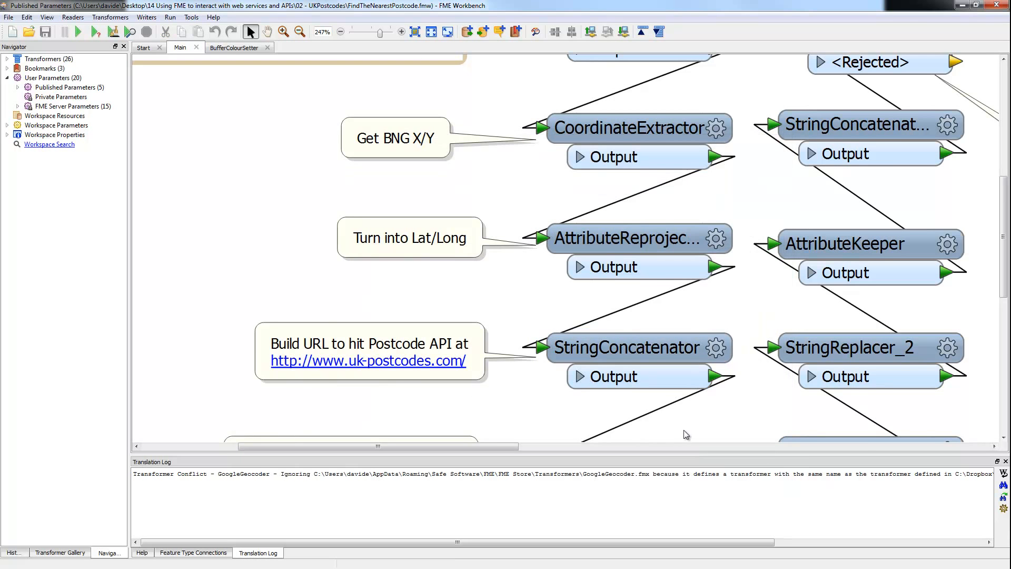
Step: Check the target URL and target attribute in the parameters of the HTTPFetcher that gets the nearest postcode
{"action": "scroll", "coordinate": [685, 432], "scroll_direction": "down", "scroll_amount": 3}
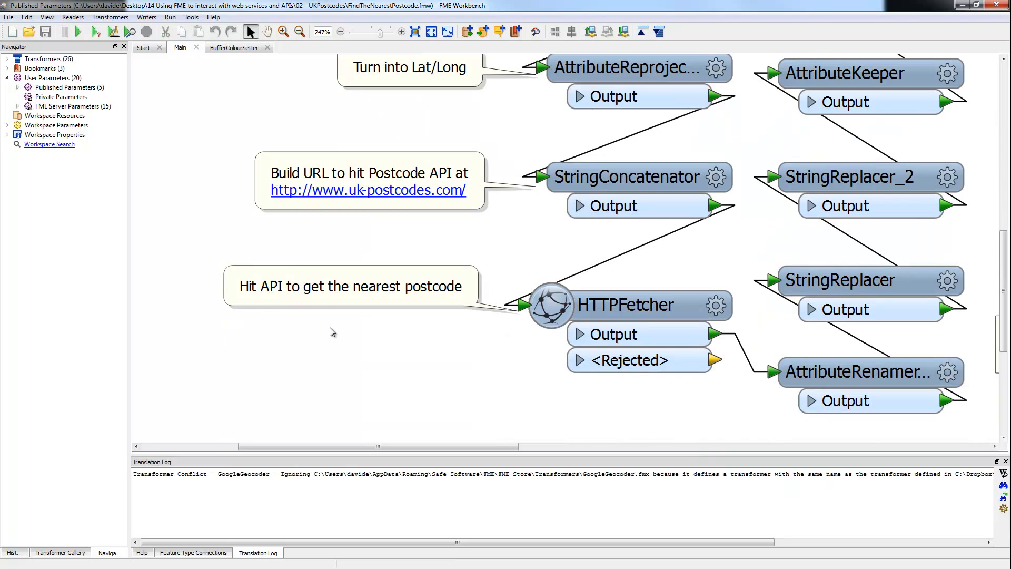
{"action": "left_click", "coordinate": [585, 314]}
{"action": "left_click", "coordinate": [715, 307]}
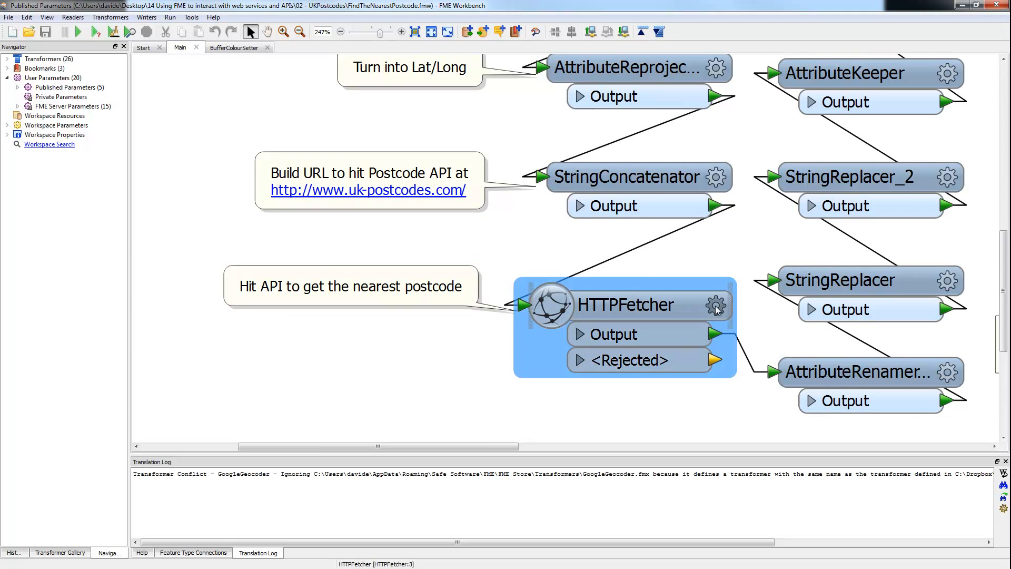
{"action": "left_click", "coordinate": [509, 206]}
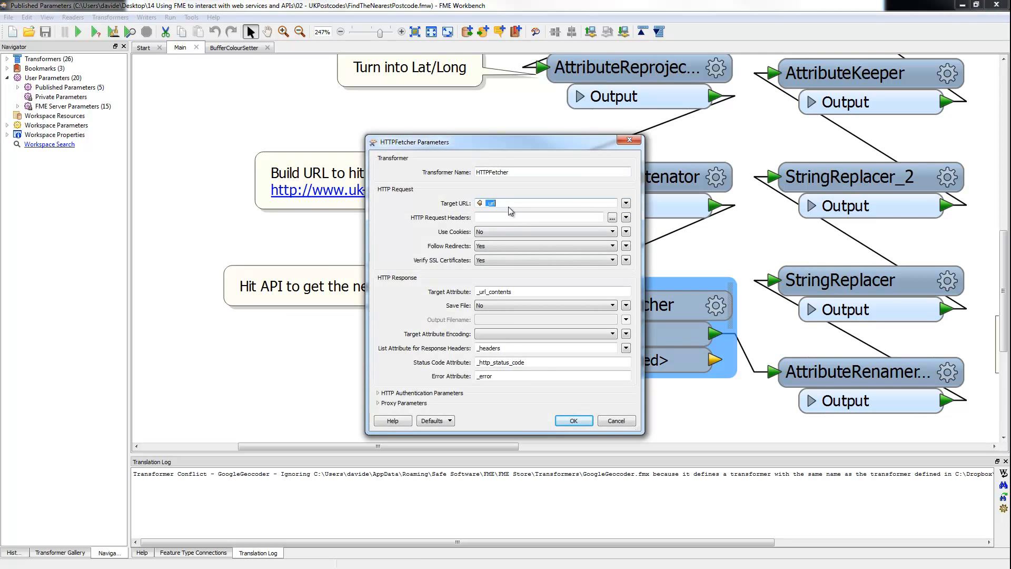
{"action": "double_click", "coordinate": [519, 291]}
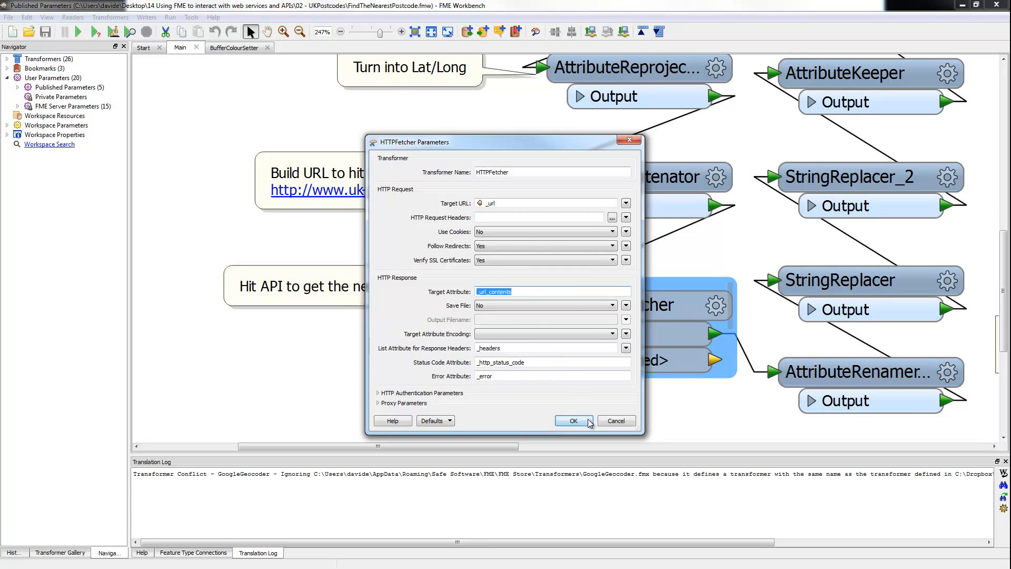
{"action": "left_click", "coordinate": [580, 421]}
Step: Disable the connection between the first HTTPFetcher's Output port and the AttributeRenamer
{"action": "left_click_drag", "start_coordinate": [514, 446], "coordinate": [602, 447]}
{"action": "left_click", "coordinate": [474, 426]}
{"action": "left_click", "coordinate": [476, 352]}
{"action": "right_click", "coordinate": [477, 352]}
{"action": "left_click", "coordinate": [488, 377]}
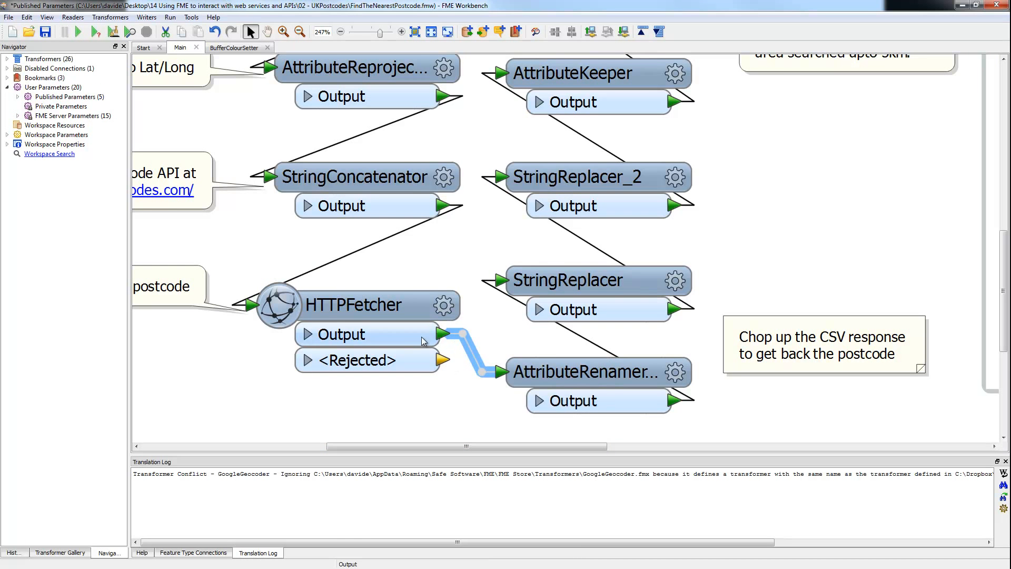
Step: Attach an Inspector to the HTTPFetcher's Output port, place it below the AttributeRenamer, and run the workspace with the prompted parameters unchanged
{"action": "right_click", "coordinate": [410, 336]}
{"action": "left_click", "coordinate": [474, 375]}
{"action": "left_click_drag", "start_coordinate": [583, 392], "coordinate": [574, 402]}
{"action": "left_click", "coordinate": [97, 34]}
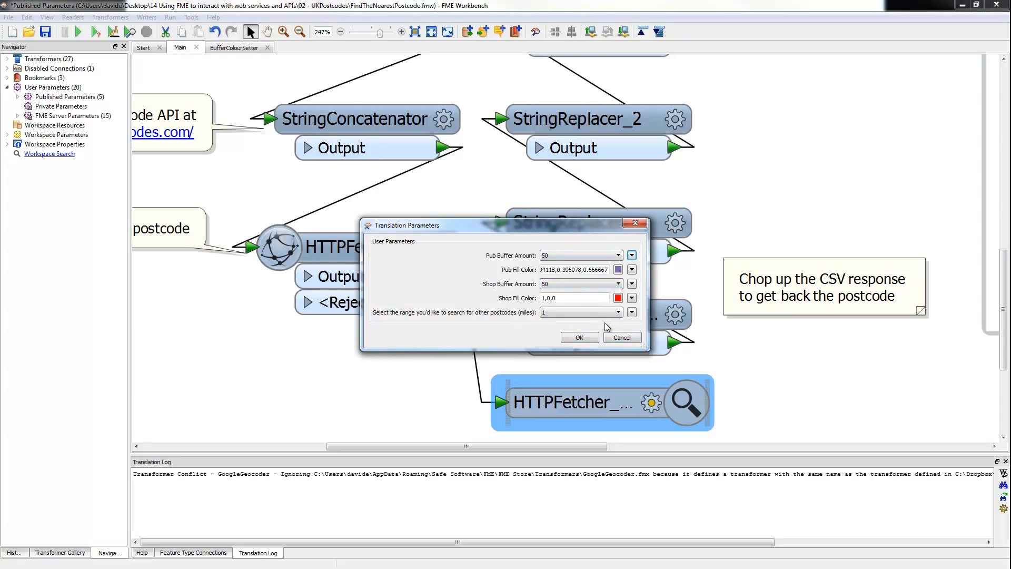
{"action": "left_click", "coordinate": [578, 338]}
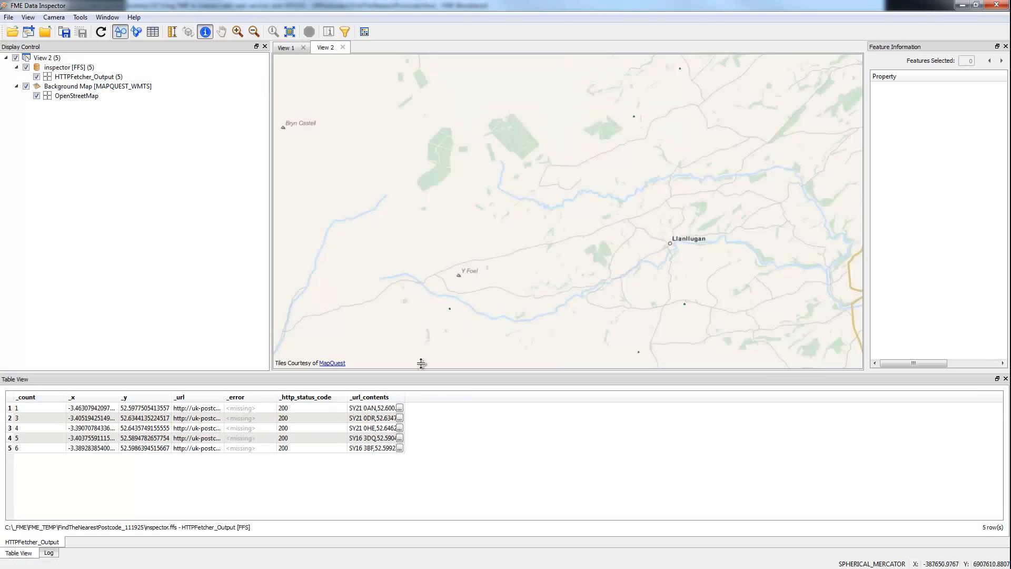
Step: In the Data Inspector, widen the _url_contents column and examine the full CSV response and postcode of the first row
{"action": "left_click_drag", "start_coordinate": [404, 398], "coordinate": [710, 419]}
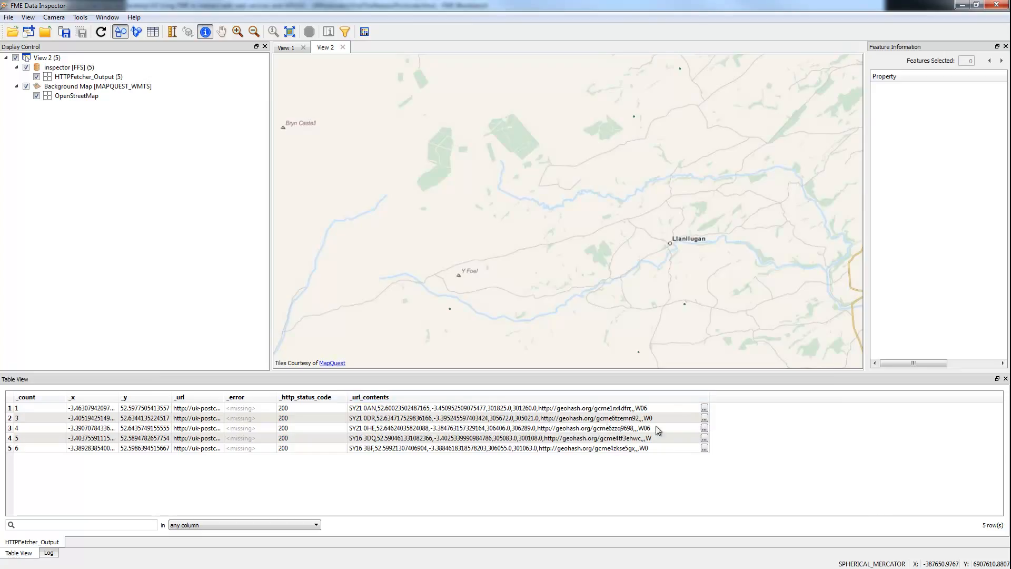
{"action": "left_click", "coordinate": [704, 409]}
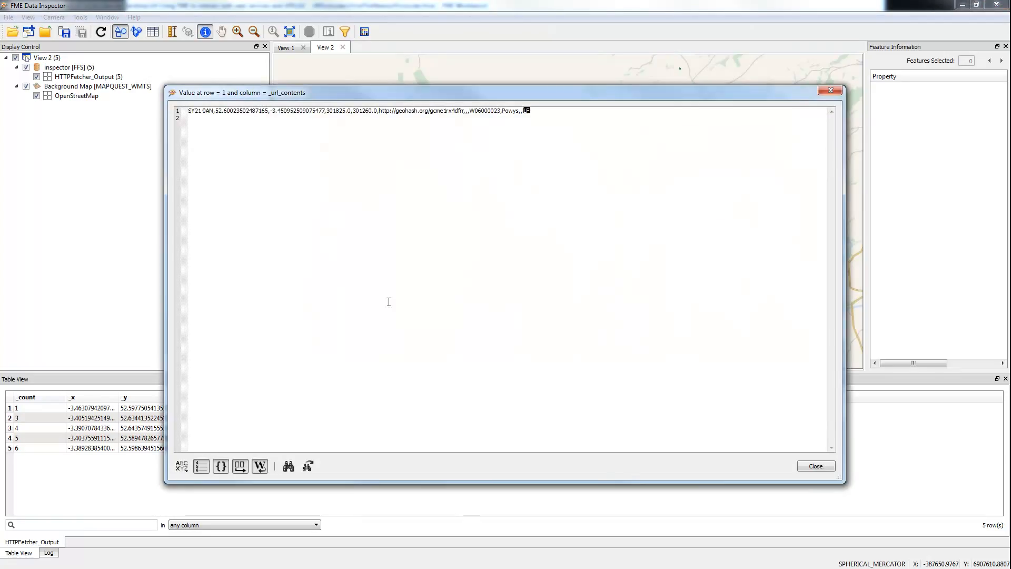
{"action": "left_click_drag", "start_coordinate": [214, 111], "coordinate": [188, 111]}
{"action": "left_click", "coordinate": [831, 90]}
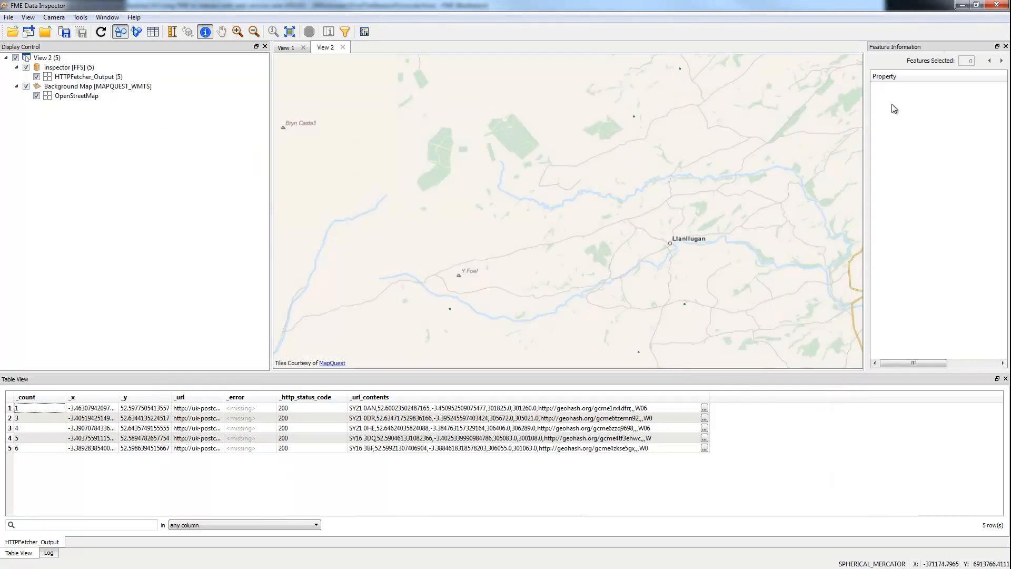
Step: Return to FME Workbench and delete the Inspector attached to the HTTPFetcher's Output port
{"action": "left_click", "coordinate": [963, 5]}
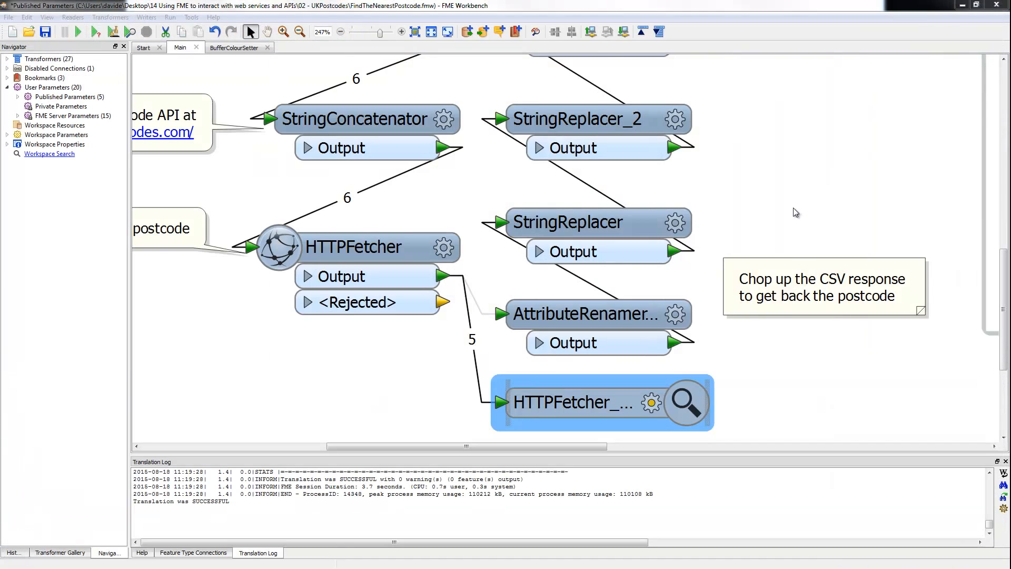
{"action": "left_click", "coordinate": [573, 403]}
{"action": "key", "text": "Delete"}
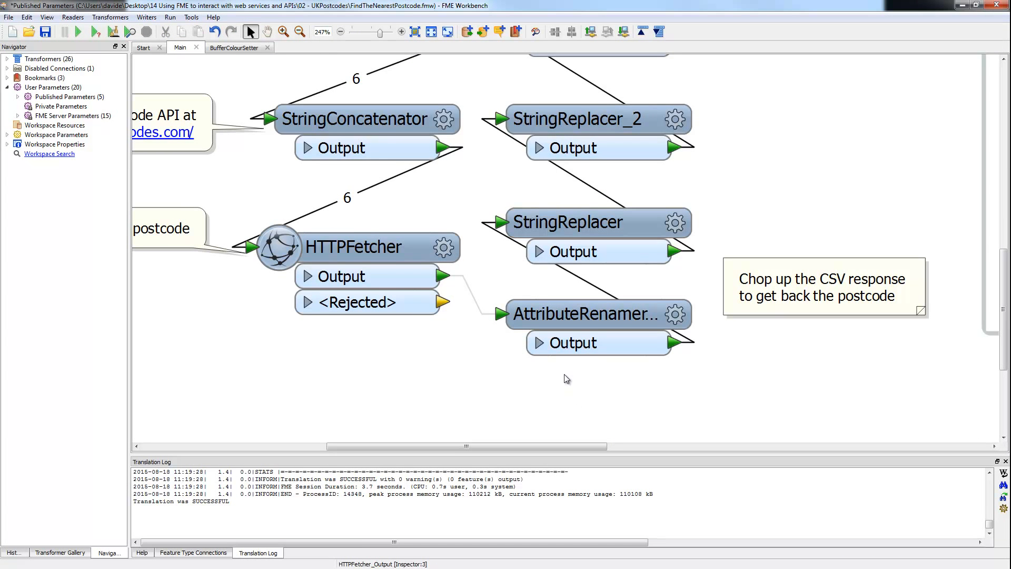
Step: Review how StringConcatenator_2 builds the nearest-postcodes URL from its constants, Nearest_Pcode and the MILES parameter
{"action": "scroll", "coordinate": [564, 374], "scroll_direction": "down", "scroll_amount": 3}
{"action": "scroll", "coordinate": [565, 378], "scroll_direction": "down", "scroll_amount": 2}
{"action": "scroll", "coordinate": [565, 378], "scroll_direction": "down", "scroll_amount": 2}
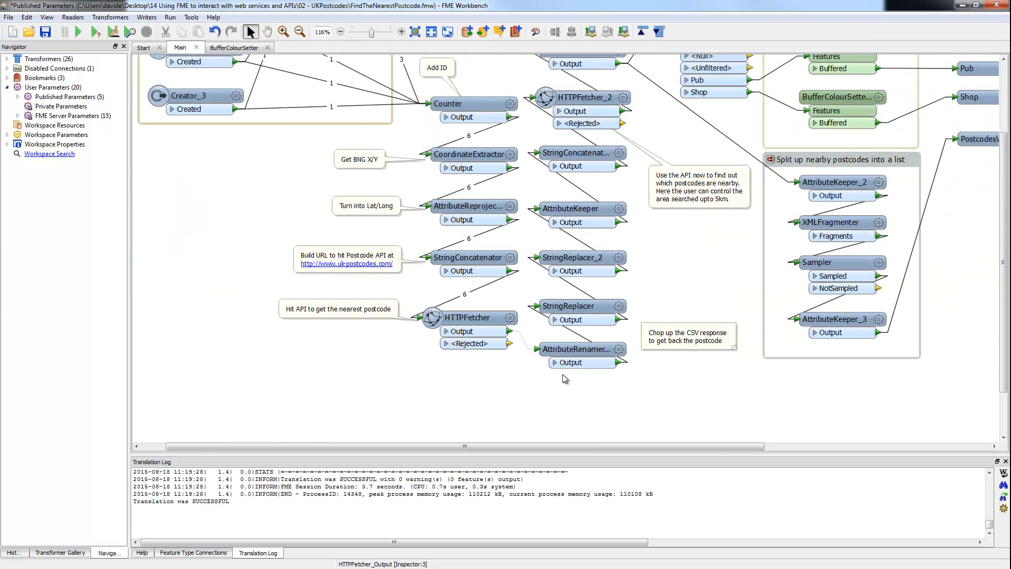
{"action": "scroll", "coordinate": [563, 374], "scroll_direction": "up", "scroll_amount": 2}
{"action": "double_click", "coordinate": [576, 209]}
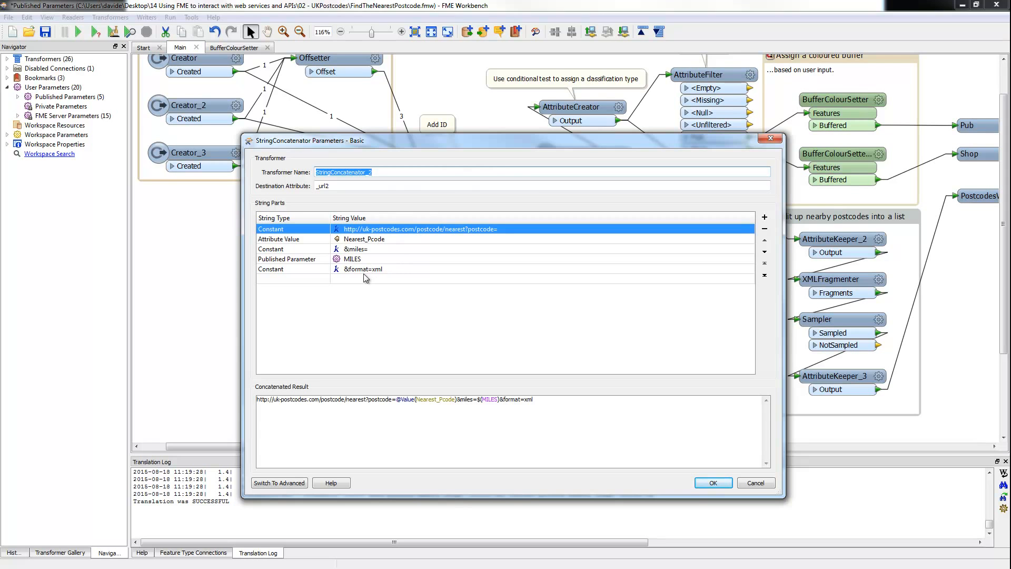
{"action": "left_click", "coordinate": [700, 484]}
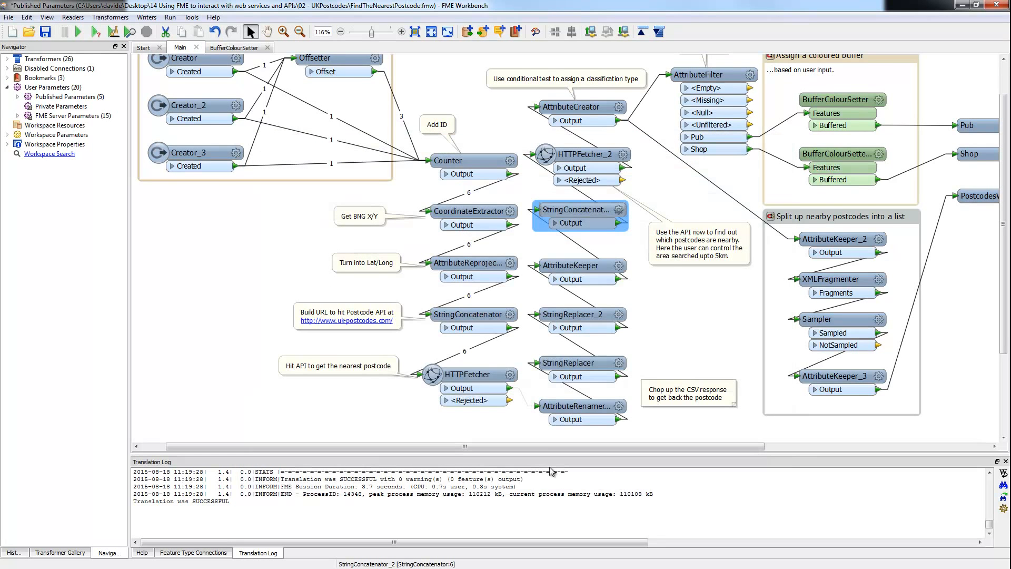
Step: Look over the Pub, Shop and PostcodesWithinDistance outputs and close the FindTheNearestPostcode workspace
{"action": "left_click_drag", "start_coordinate": [546, 454], "coordinate": [624, 454]}
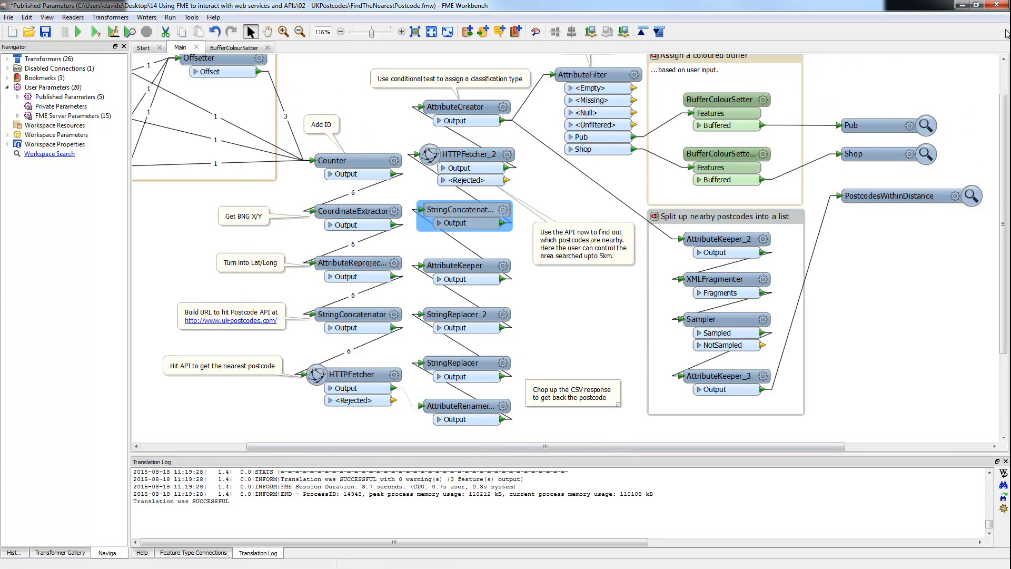
{"action": "left_click", "coordinate": [997, 5]}
{"action": "left_click", "coordinate": [575, 309]}
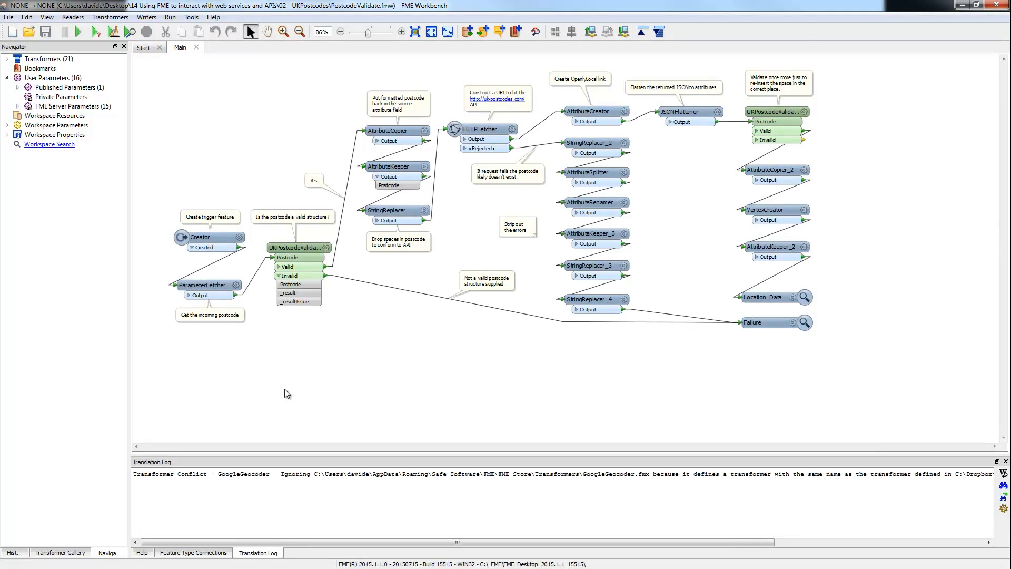
Step: In the PostcodeValidate workspace, review which parameter the ParameterFetcher retrieves and close its settings without changes
{"action": "scroll", "coordinate": [210, 259], "scroll_direction": "up", "scroll_amount": 1}
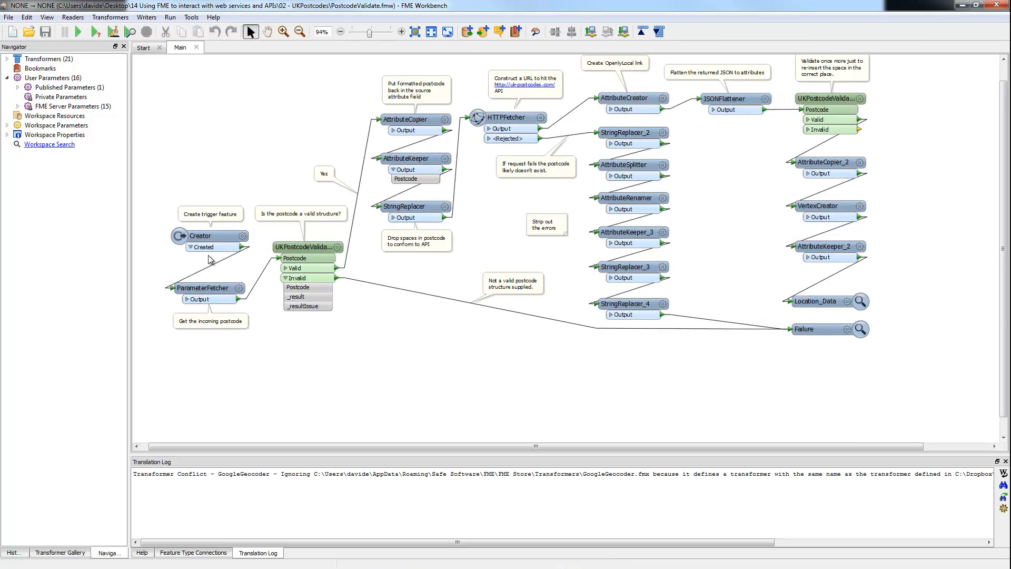
{"action": "scroll", "coordinate": [209, 260], "scroll_direction": "up", "scroll_amount": 3}
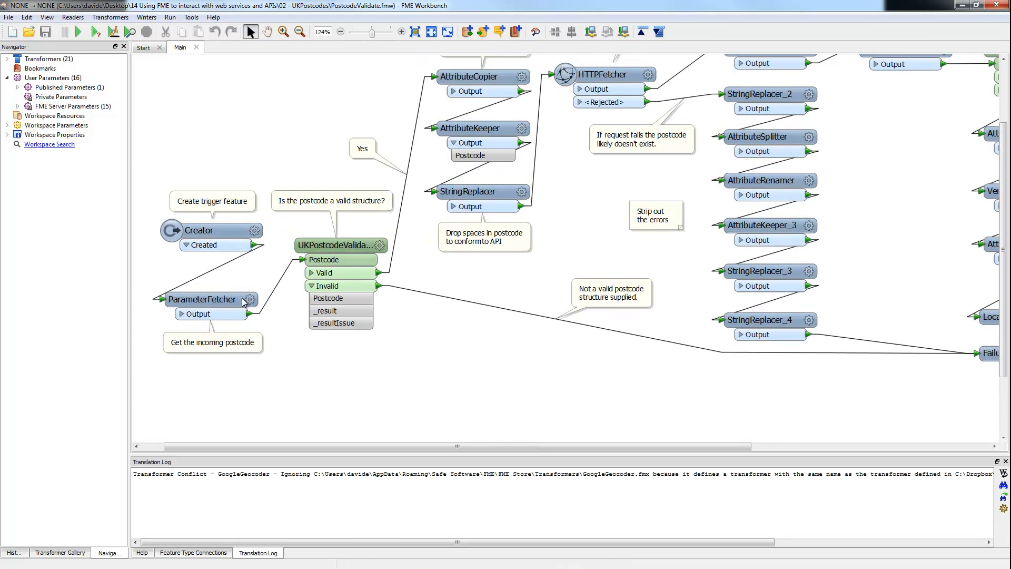
{"action": "left_click", "coordinate": [249, 300]}
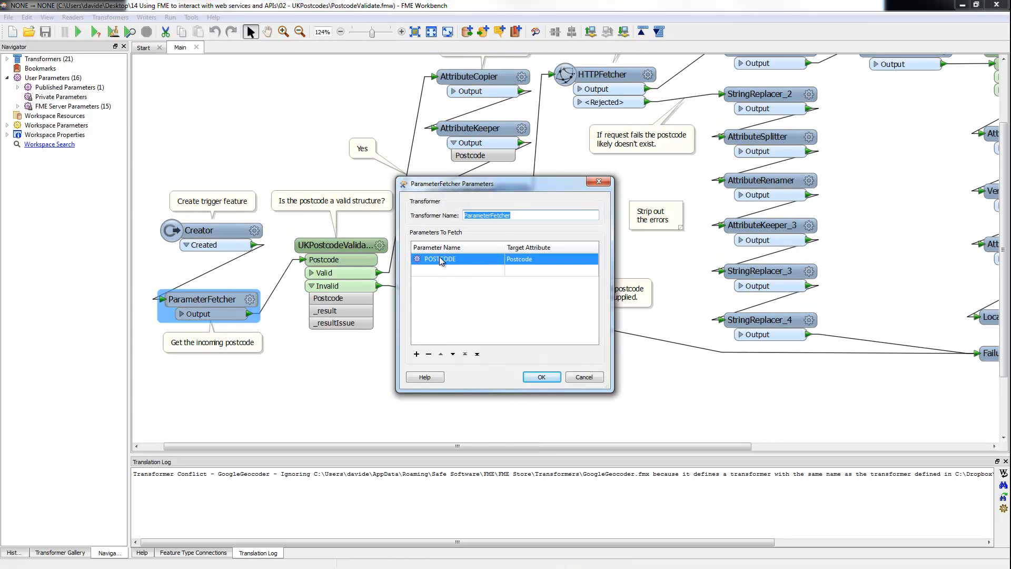
{"action": "left_click", "coordinate": [580, 377]}
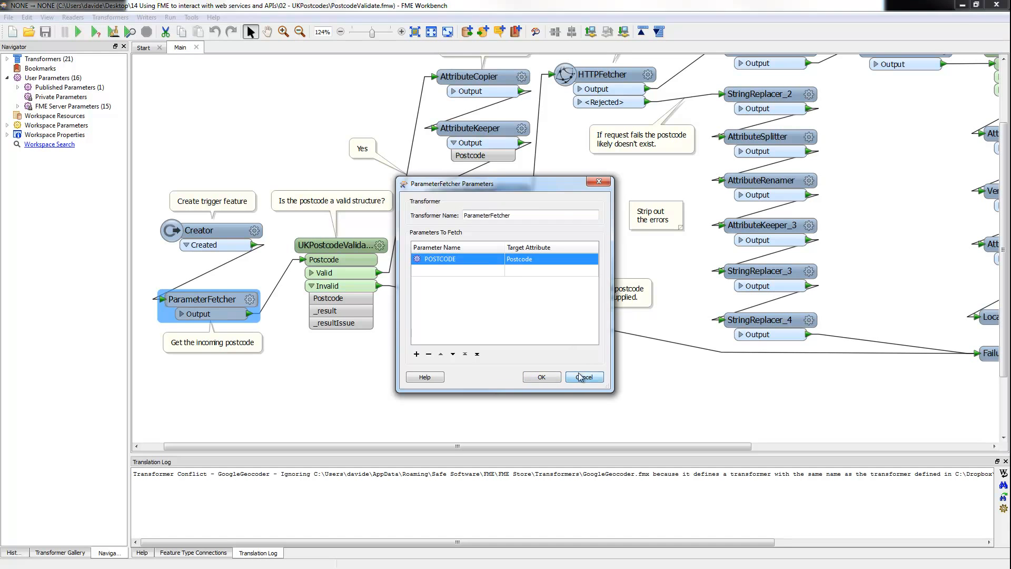
Step: Start a prompted run to examine the default value of the postcode parameter, and cancel the run
{"action": "left_click", "coordinate": [95, 32]}
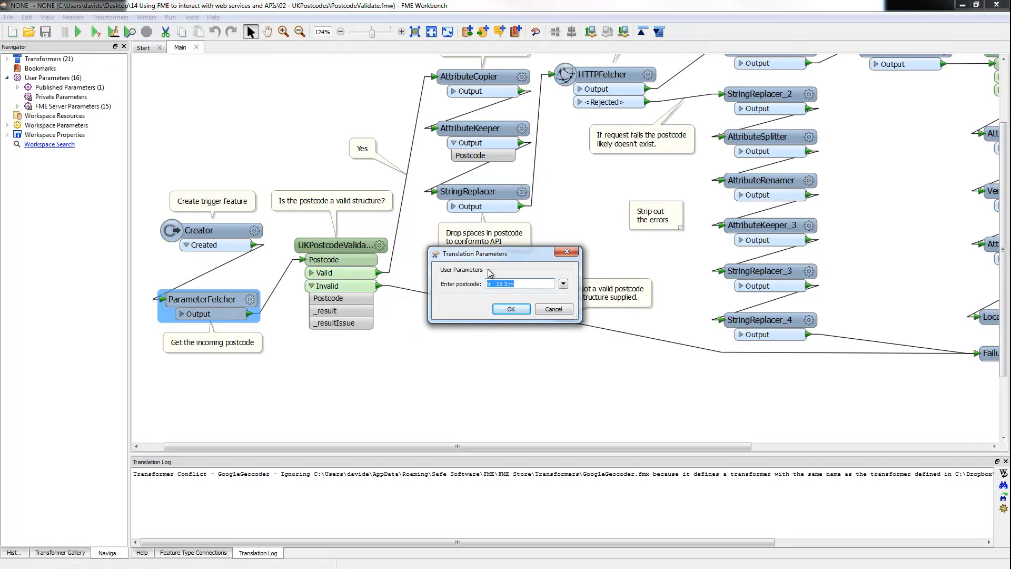
{"action": "left_click", "coordinate": [526, 285]}
{"action": "left_click_drag", "start_coordinate": [526, 285], "coordinate": [483, 285]}
{"action": "left_click", "coordinate": [529, 284]}
{"action": "key", "text": "Right"}
{"action": "key", "text": "Right"}
{"action": "left_click", "coordinate": [554, 310]}
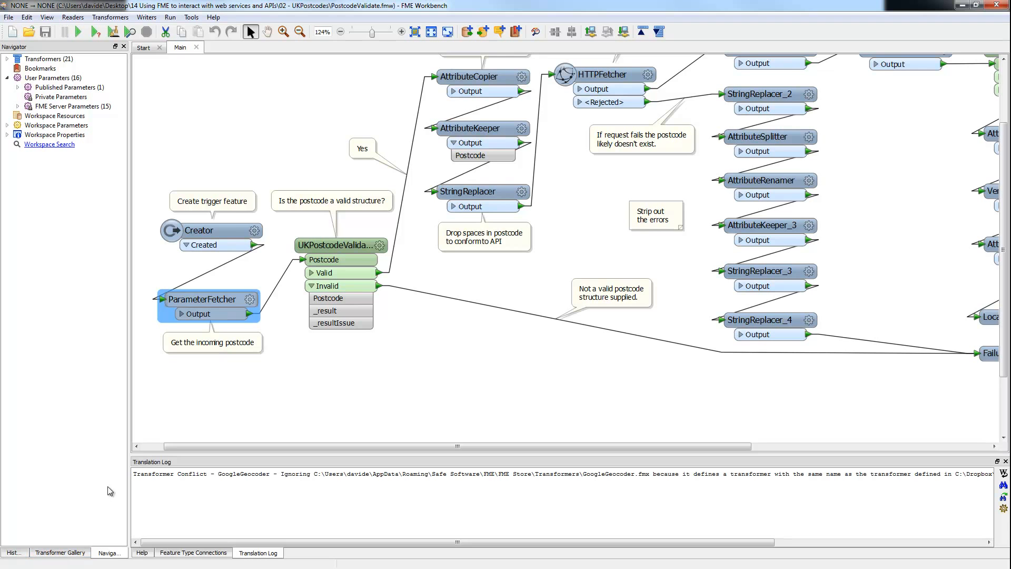
Step: Widen the Navigator pane and browse the FME Store transformers listed in the Transformer Gallery
{"action": "left_click_drag", "start_coordinate": [129, 430], "coordinate": [213, 436]}
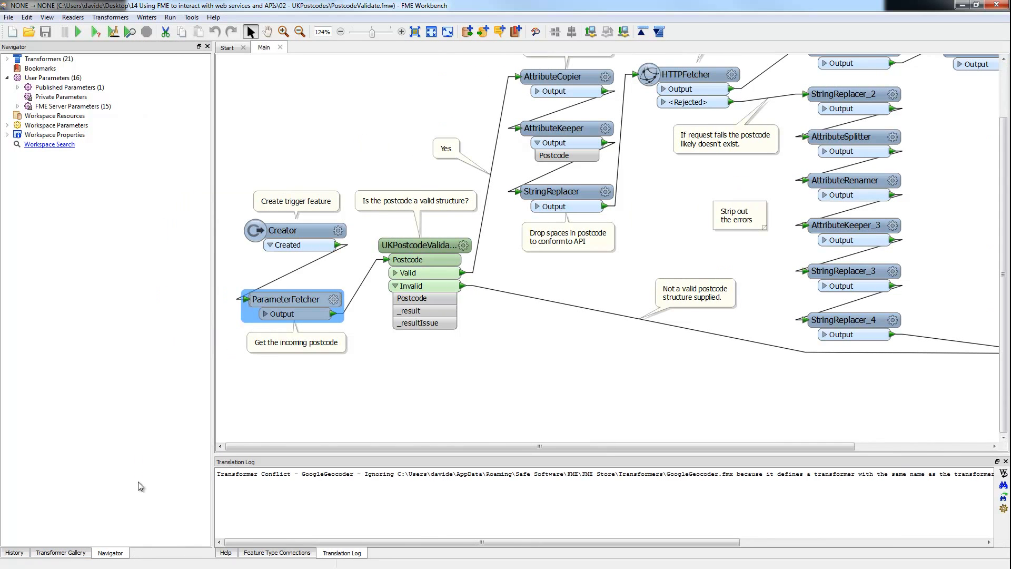
{"action": "left_click", "coordinate": [72, 553]}
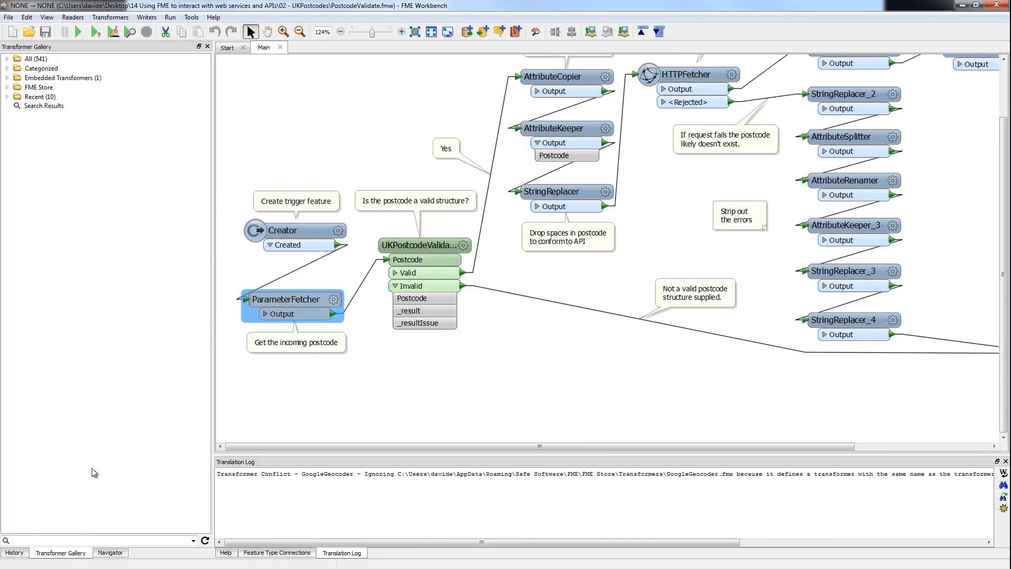
{"action": "left_click", "coordinate": [6, 87]}
{"action": "left_click", "coordinate": [18, 97]}
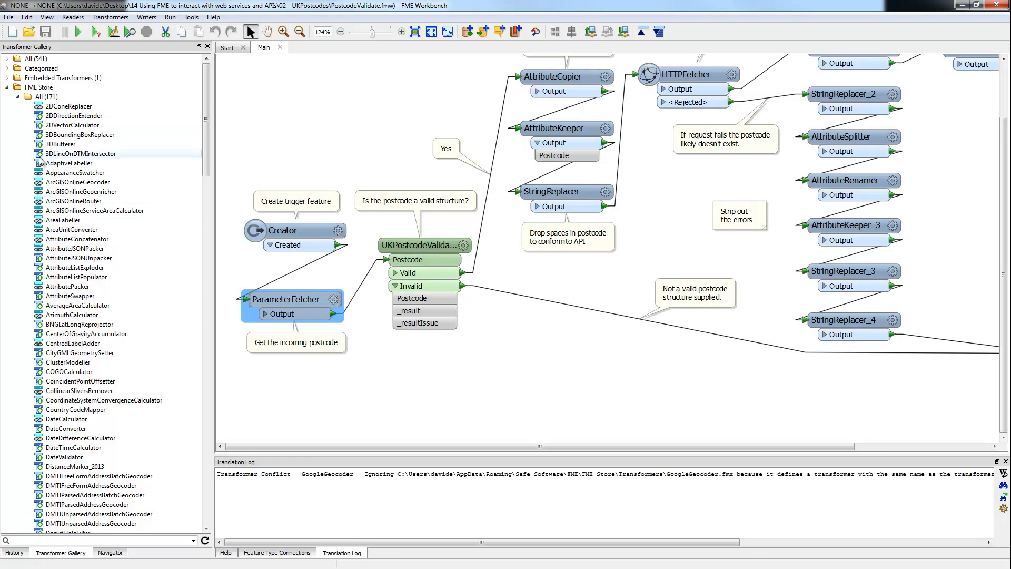
{"action": "mouse_move", "coordinate": [40, 159]}
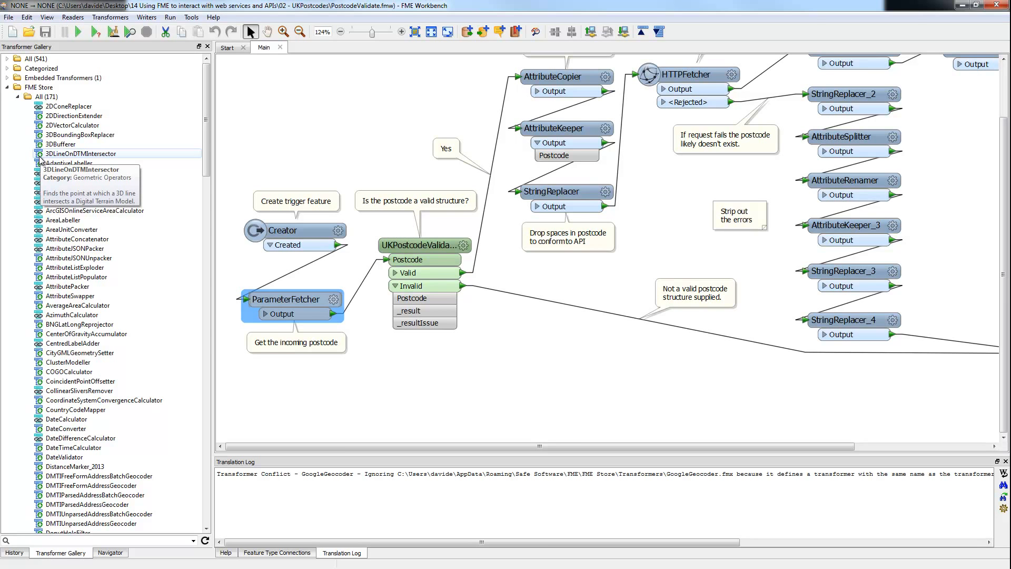
{"action": "left_click", "coordinate": [18, 97]}
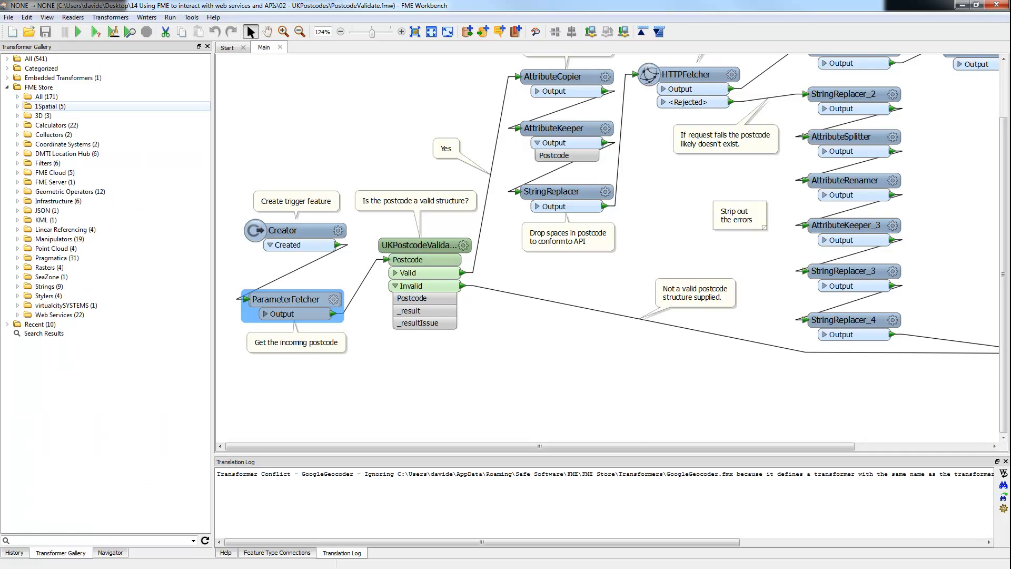
Step: Switch to the web browser to view the FME Store home page at full size, and return to the workspace
{"action": "key", "text": "alt+Tab"}
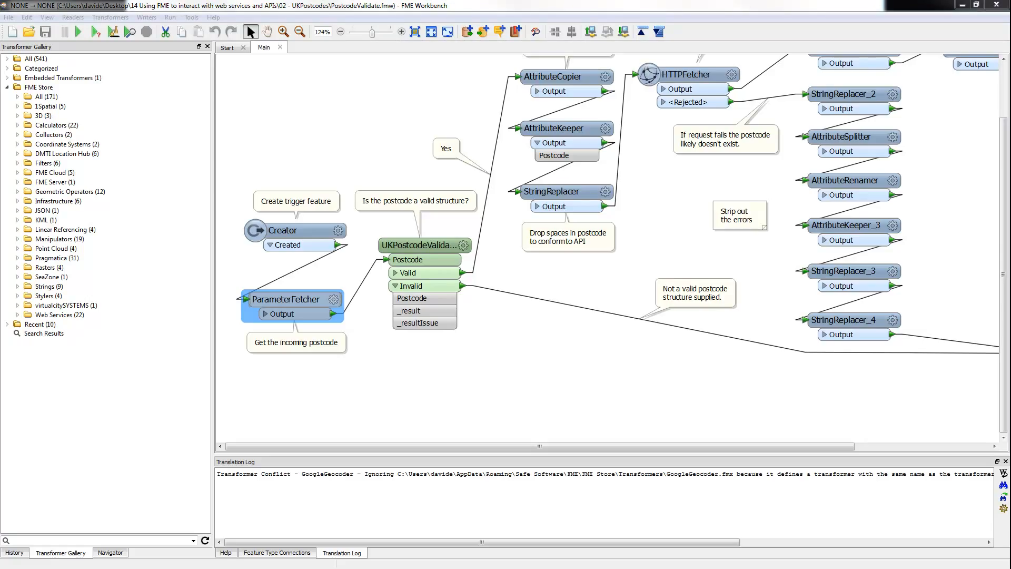
{"action": "left_click_drag", "start_coordinate": [0, 108], "coordinate": [385, 66]}
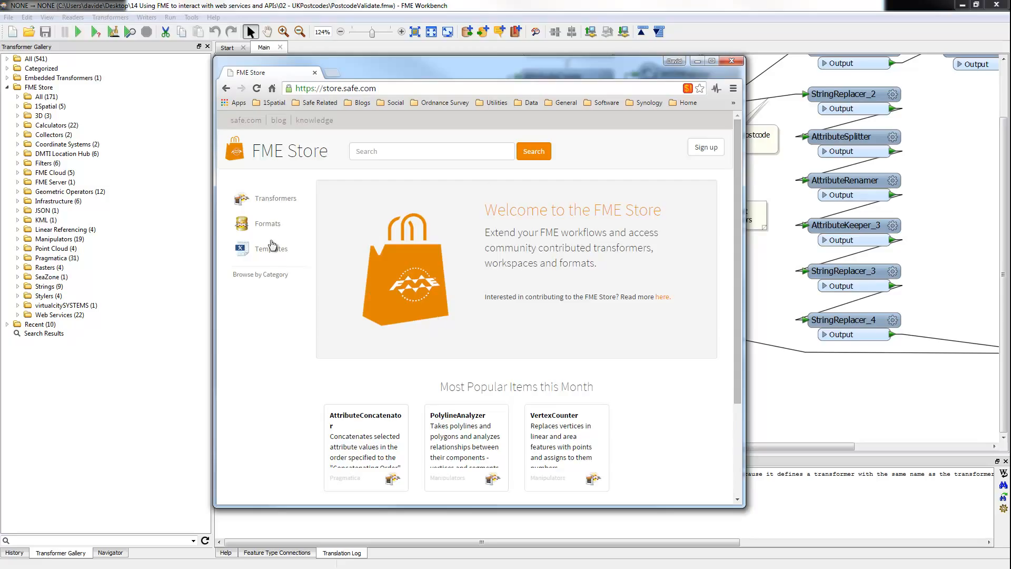
{"action": "left_click", "coordinate": [713, 61]}
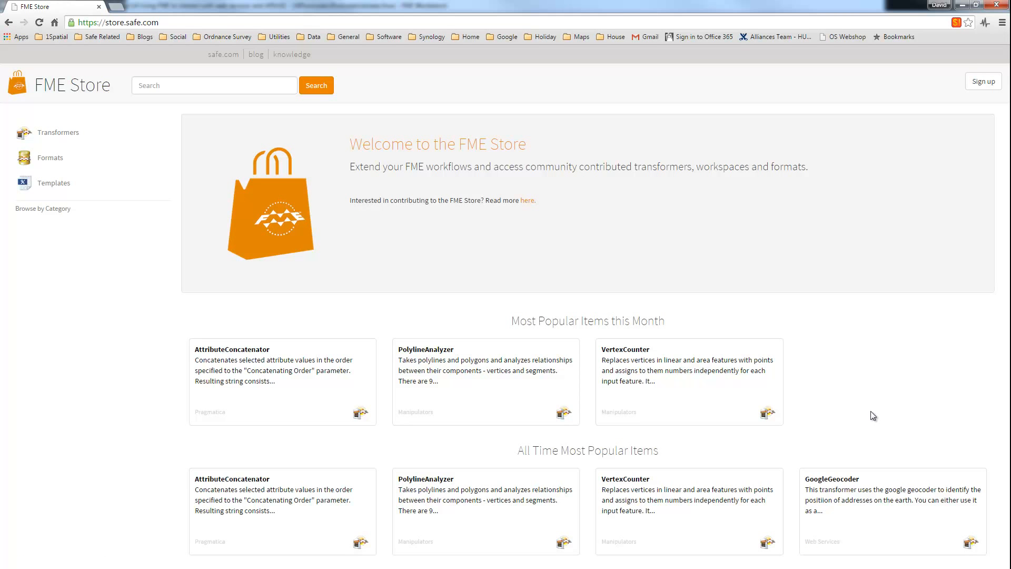
{"action": "left_click", "coordinate": [962, 4]}
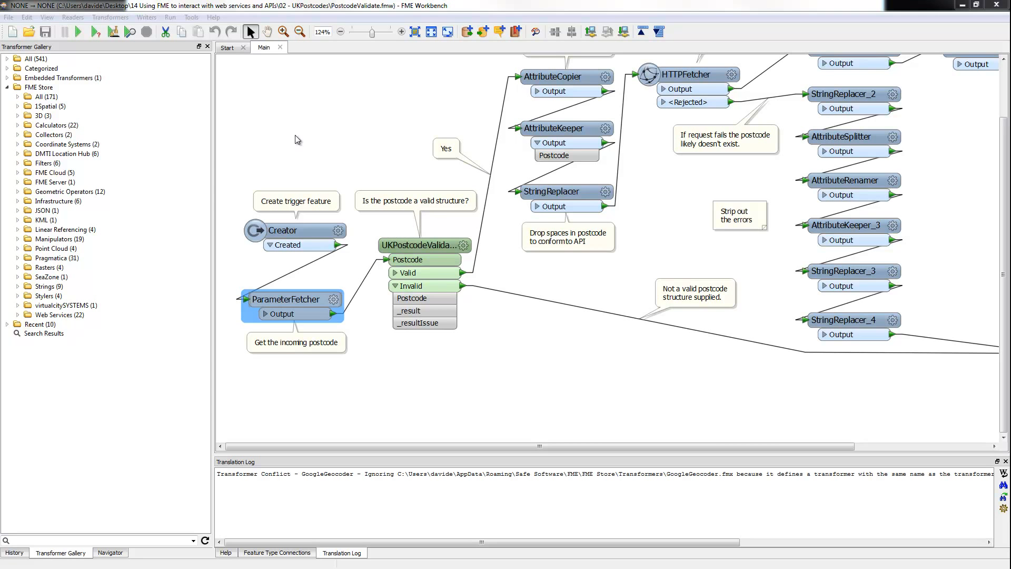
Step: Review the Network proxy settings in the FME Options and close them without changes
{"action": "left_click", "coordinate": [191, 17]}
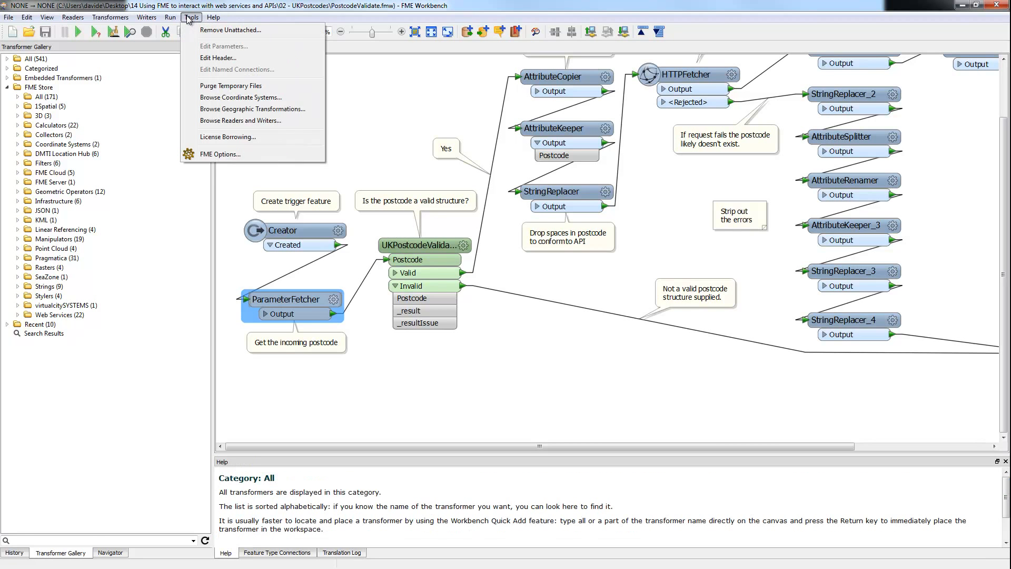
{"action": "left_click", "coordinate": [213, 154]}
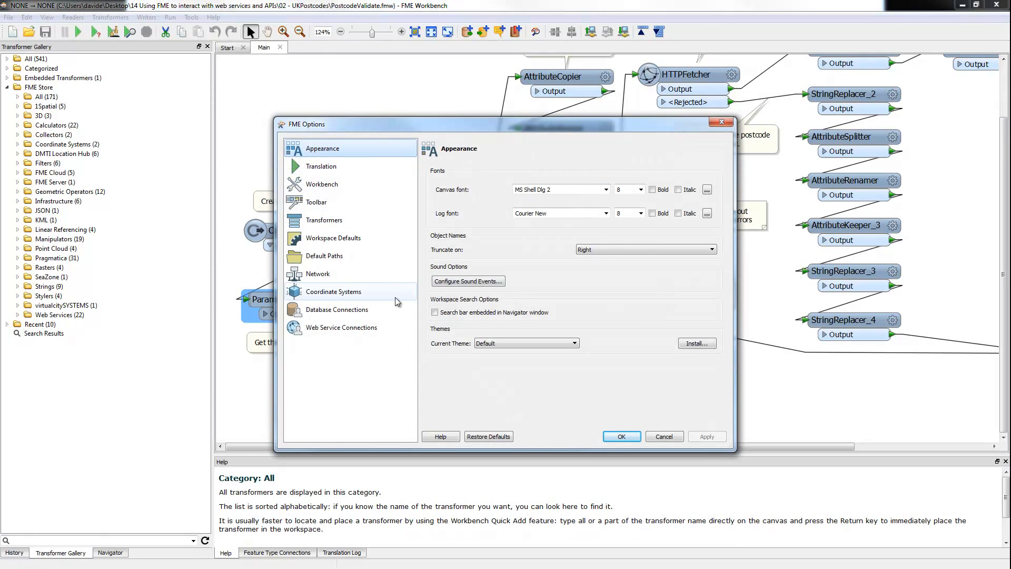
{"action": "left_click", "coordinate": [319, 273]}
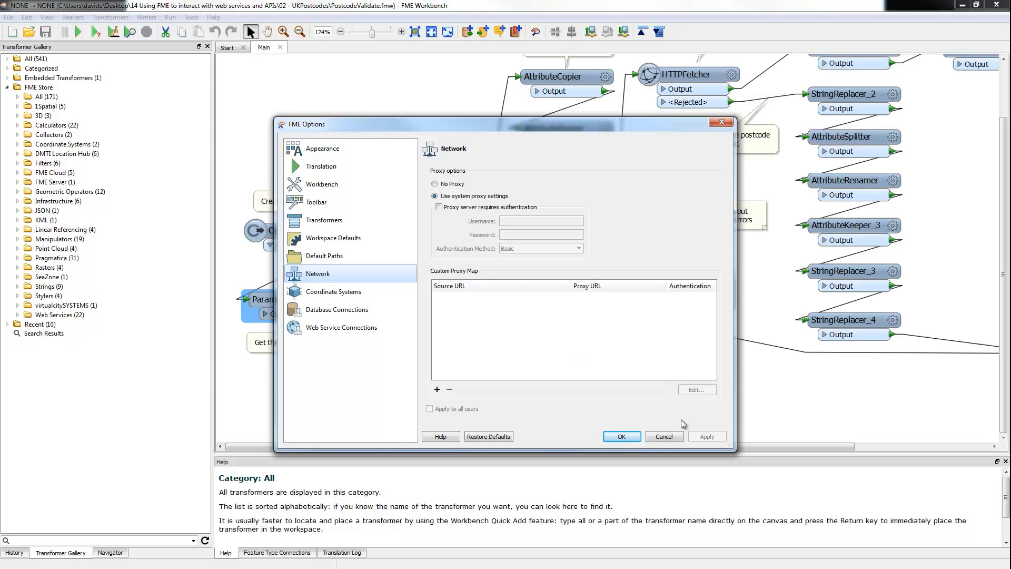
{"action": "left_click", "coordinate": [673, 437]}
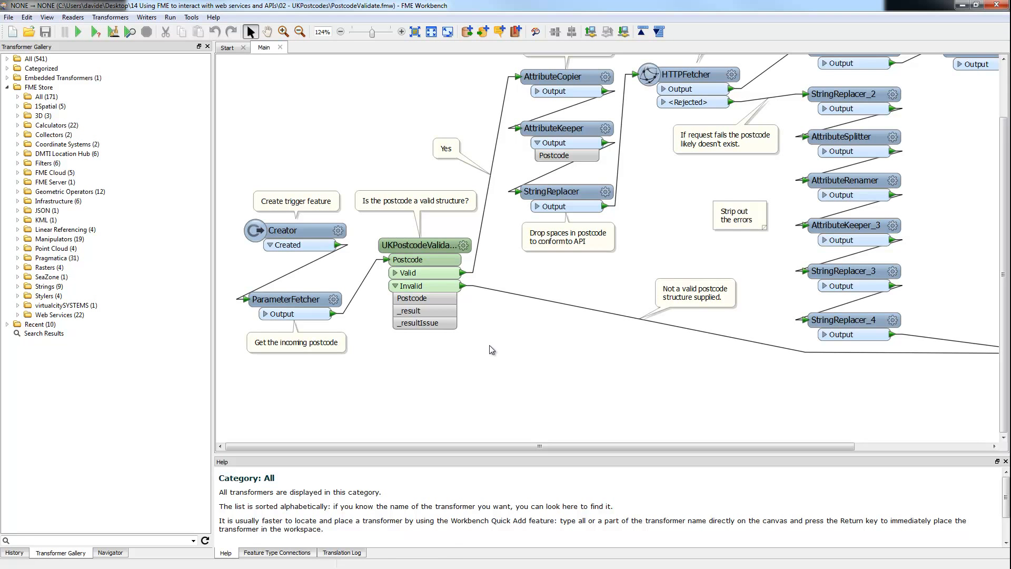
Step: Check which postcode field the UKPostcodeValidator validates and close its parameters
{"action": "left_click", "coordinate": [463, 247]}
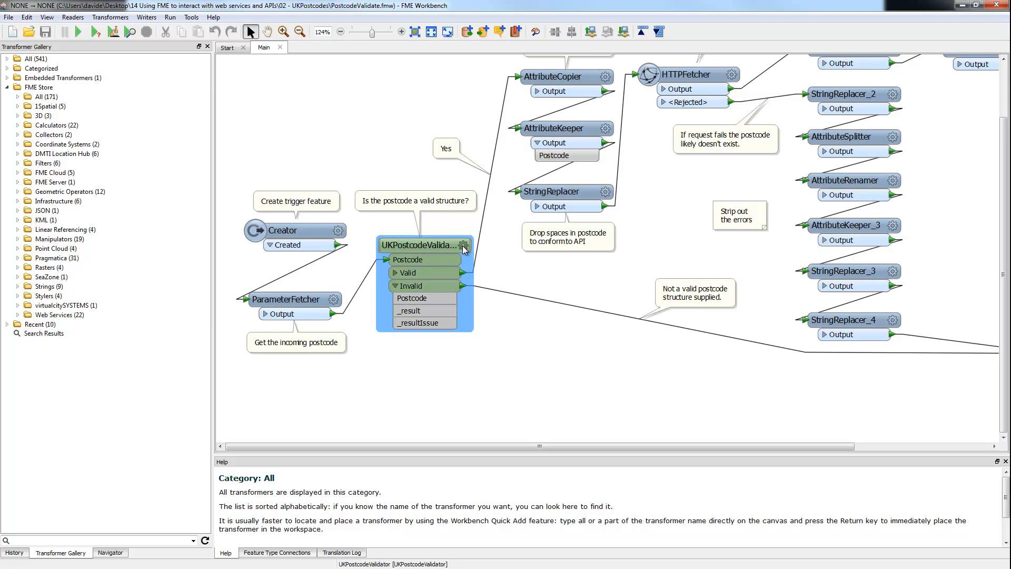
{"action": "left_click", "coordinate": [463, 248]}
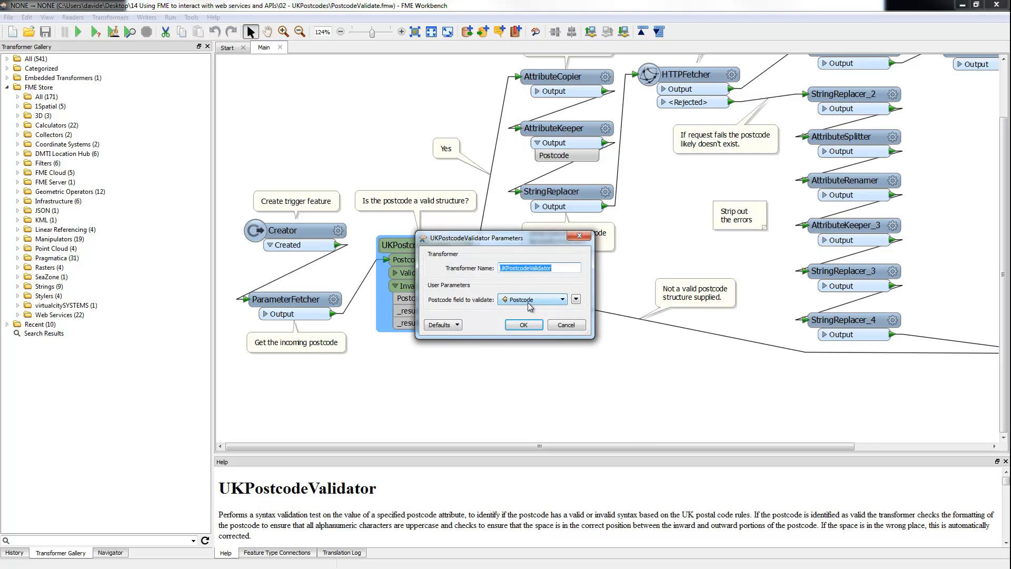
{"action": "left_click", "coordinate": [523, 324]}
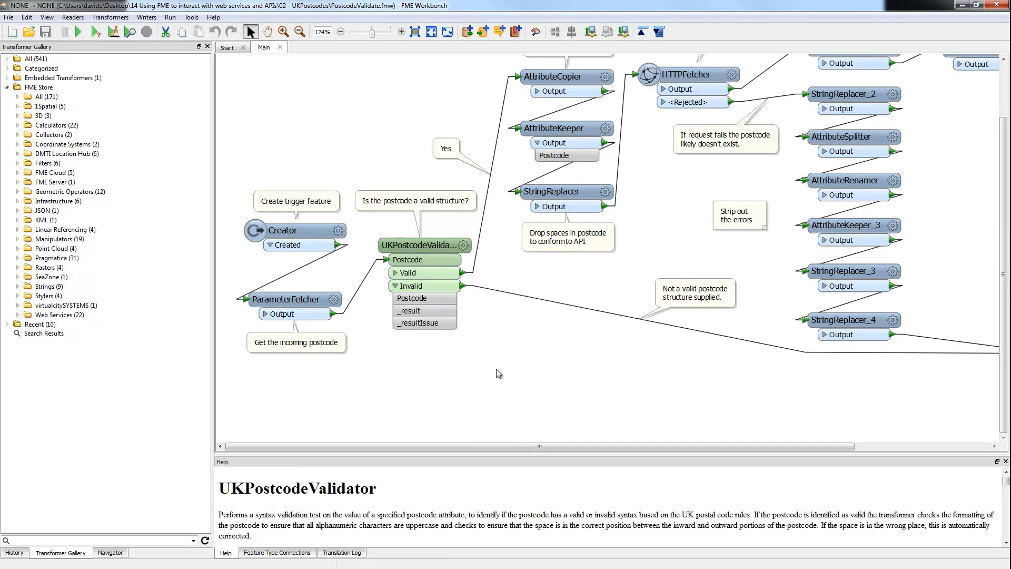
Step: Review how the StringReplacer strips spaces from the Postcode attribute and cancel its parameters
{"action": "scroll", "coordinate": [562, 383], "scroll_direction": "up", "scroll_amount": 1}
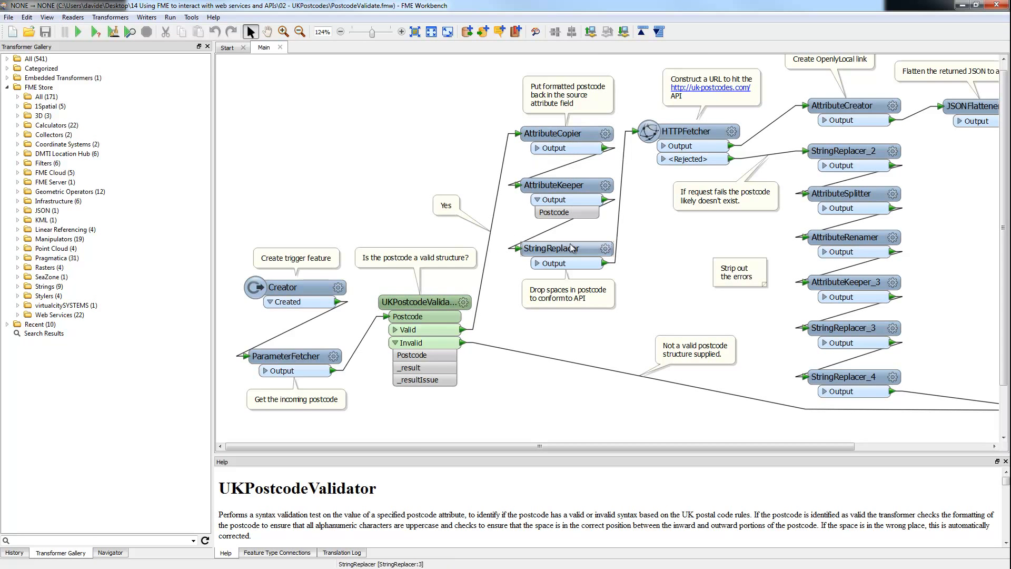
{"action": "left_click", "coordinate": [607, 254]}
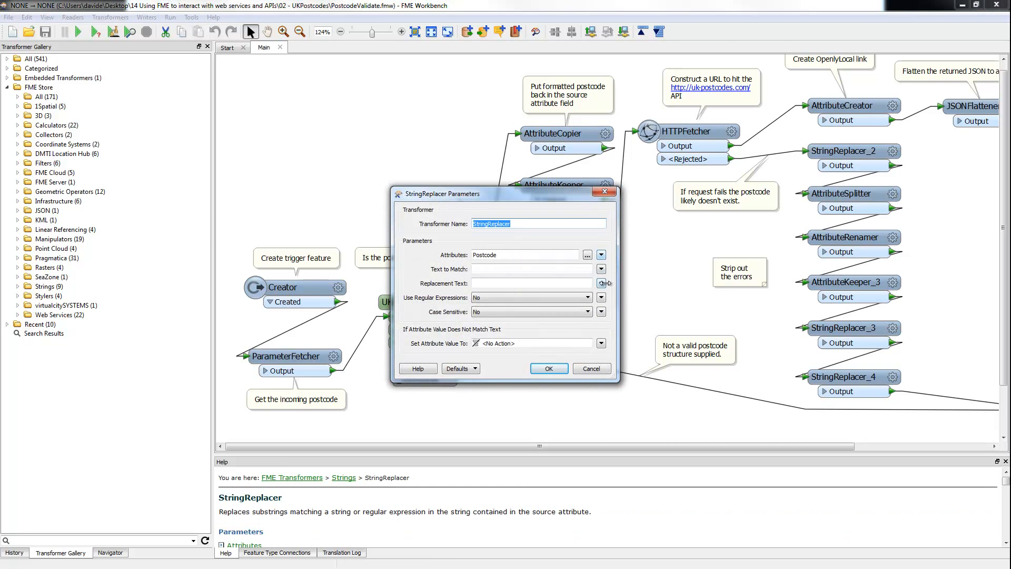
{"action": "left_click", "coordinate": [496, 268]}
{"action": "left_click", "coordinate": [589, 369]}
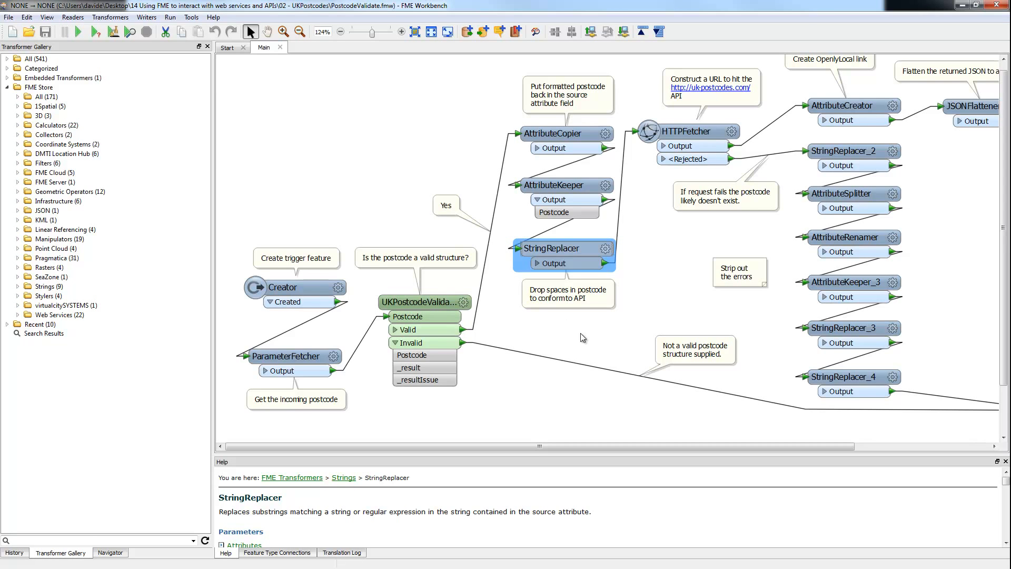
Step: Place an HTTPCaller transformer below the HTTPFetcher as its modern replacement and delete it again
{"action": "left_click_drag", "start_coordinate": [572, 447], "coordinate": [708, 461]}
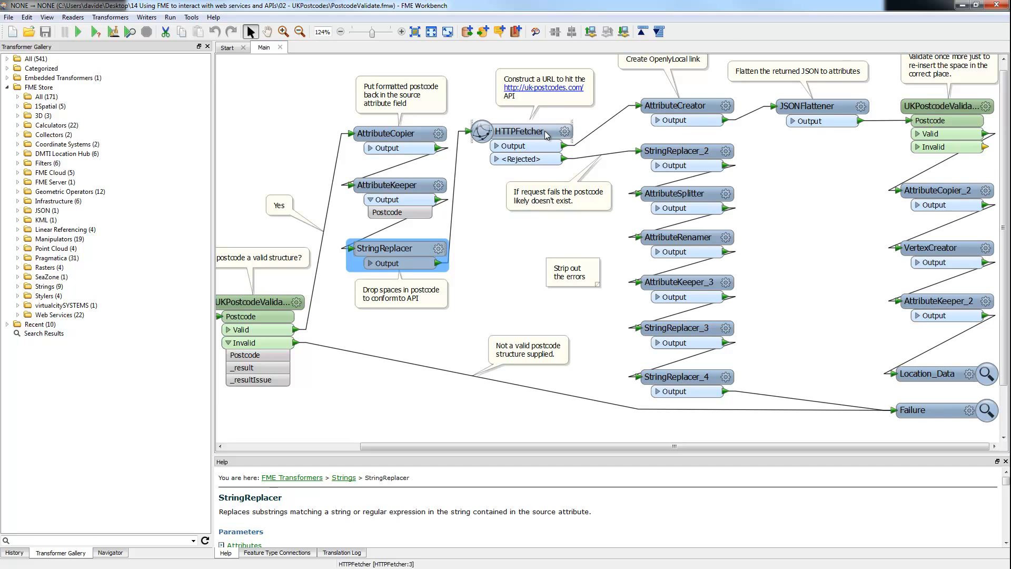
{"action": "mouse_move", "coordinate": [546, 135]}
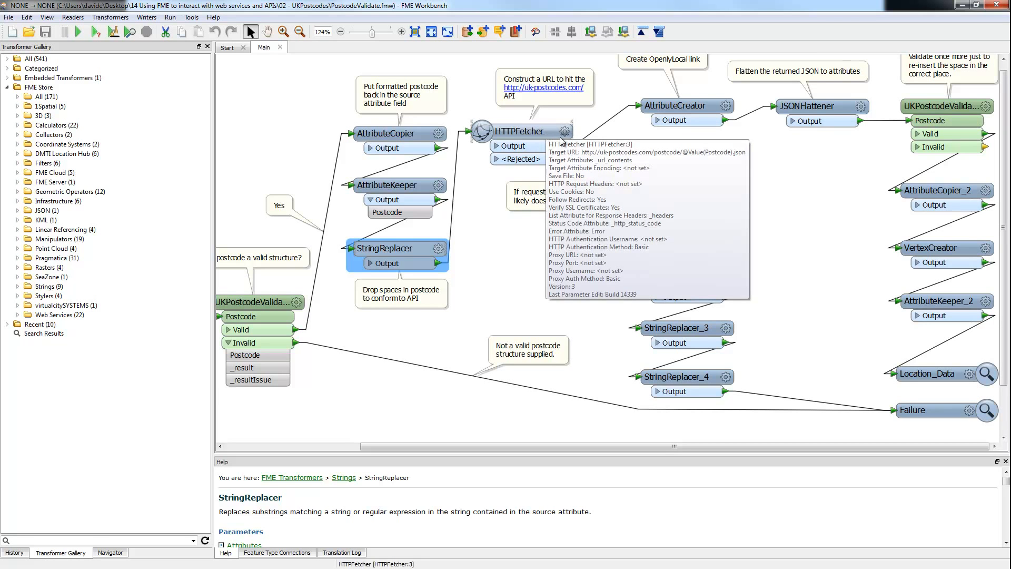
{"action": "left_click", "coordinate": [516, 285]}
{"action": "type", "text": "htt"}
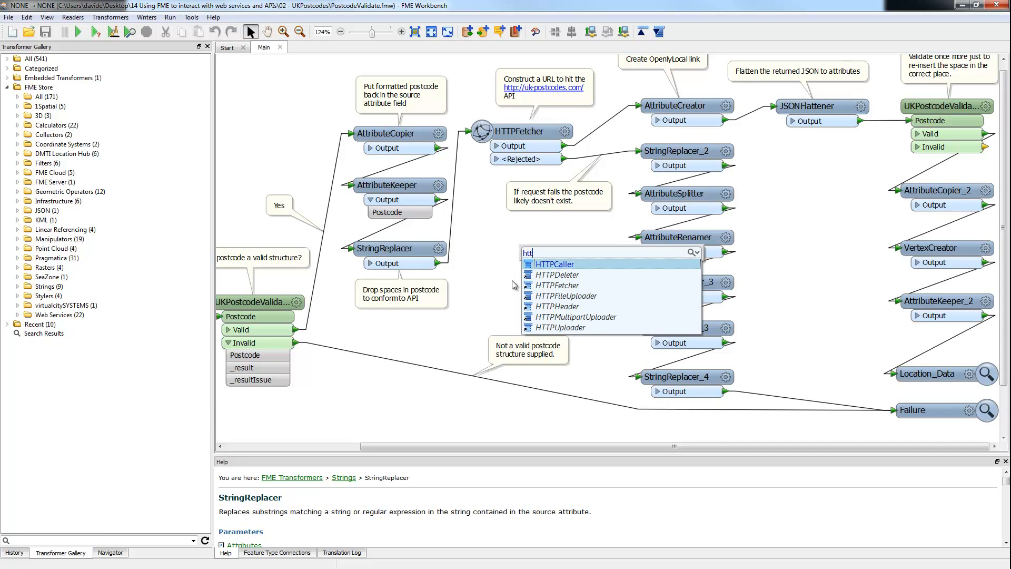
{"action": "type", "text": "p"}
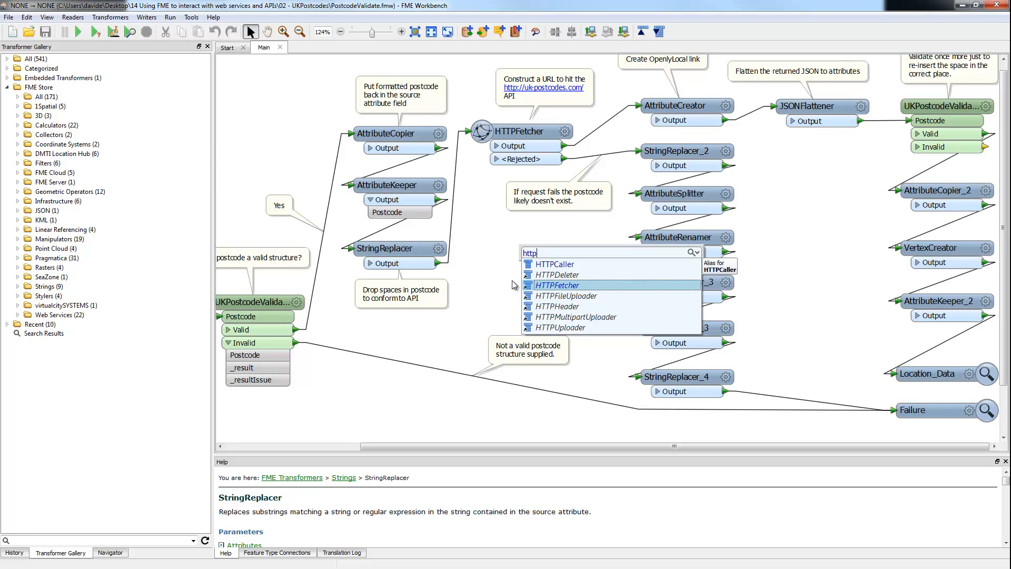
{"action": "key", "text": "Up"}
{"action": "key", "text": "Up"}
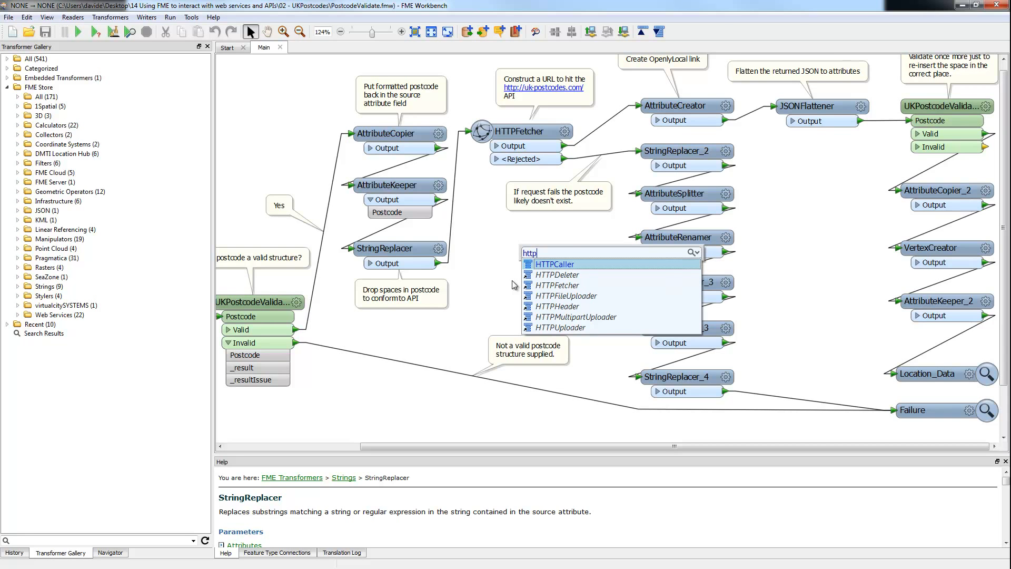
{"action": "key", "text": "Down"}
{"action": "key", "text": "Down"}
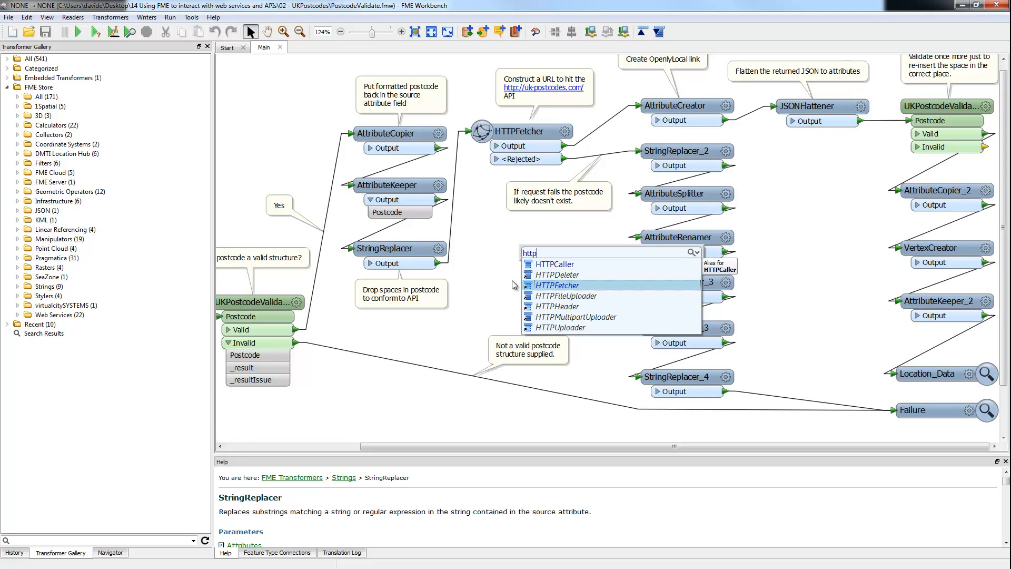
{"action": "key", "text": "Up"}
{"action": "key", "text": "Up"}
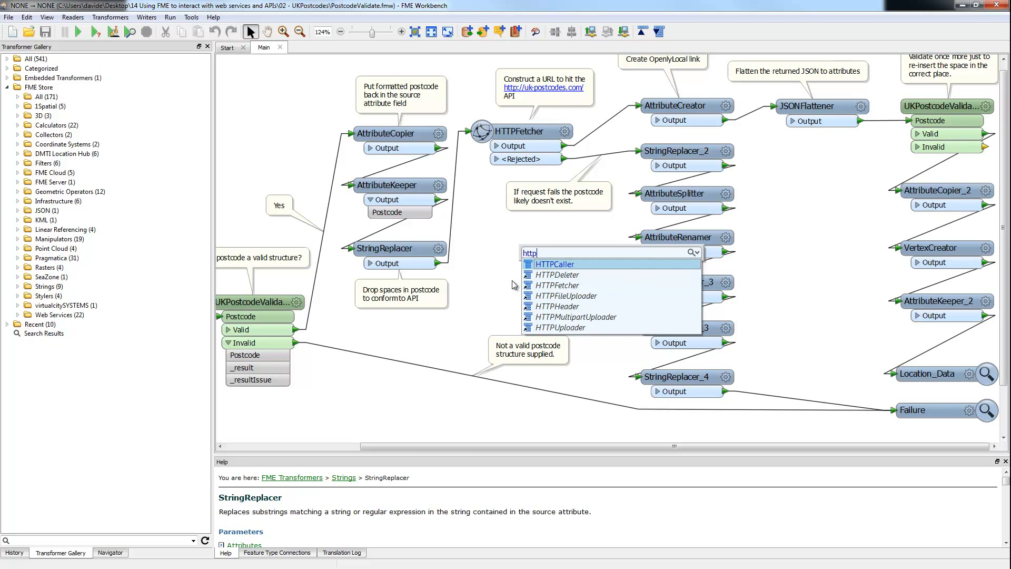
{"action": "key", "text": "Return"}
{"action": "left_click_drag", "start_coordinate": [398, 287], "coordinate": [532, 232]}
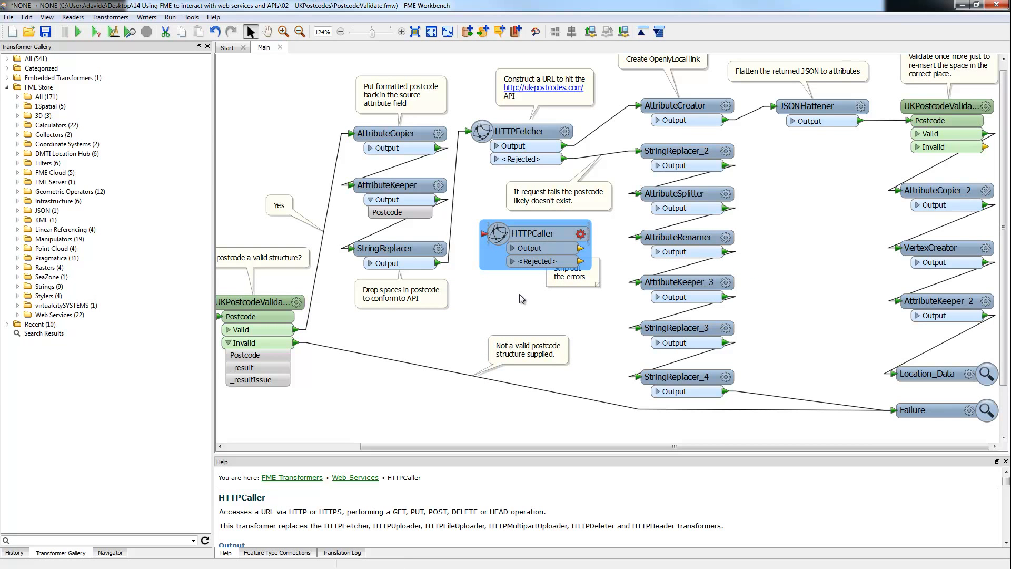
{"action": "key", "text": "Delete"}
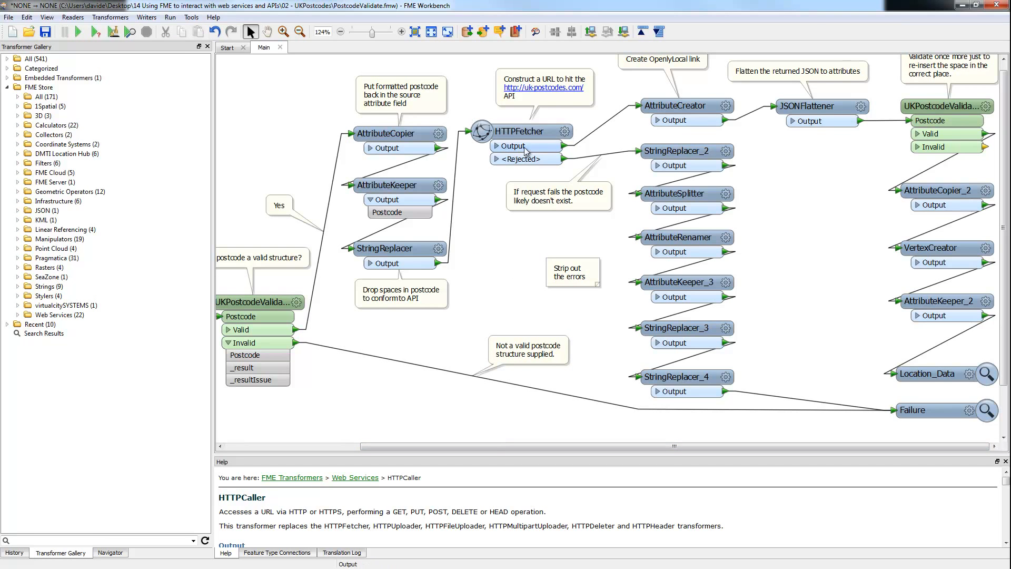
Step: Review the OpenlyLocal and UK-Postcodes URL values set in the AttributeCreator and close its parameters
{"action": "left_click", "coordinate": [445, 373]}
{"action": "left_click", "coordinate": [726, 106]}
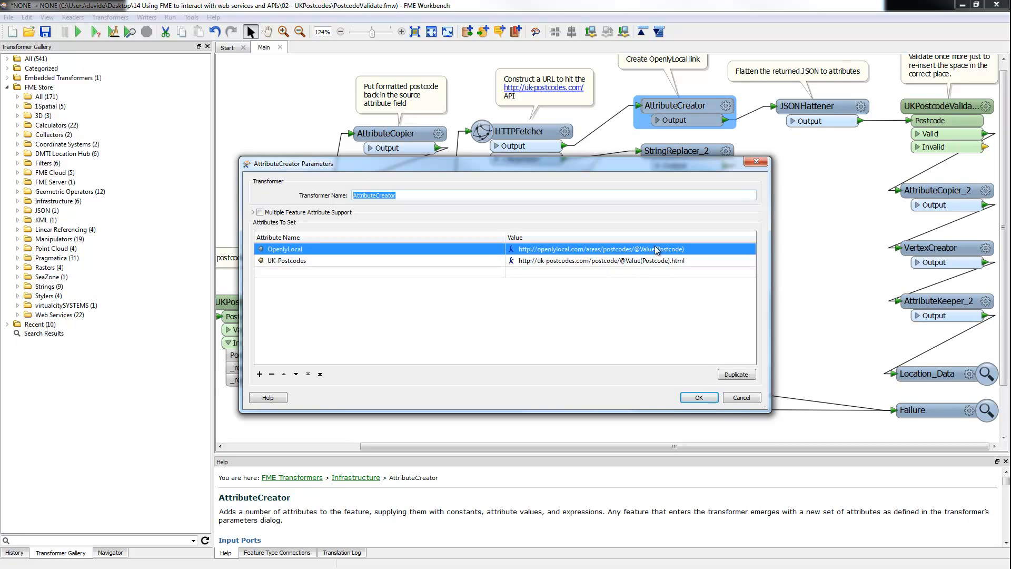
{"action": "left_click", "coordinate": [713, 397]}
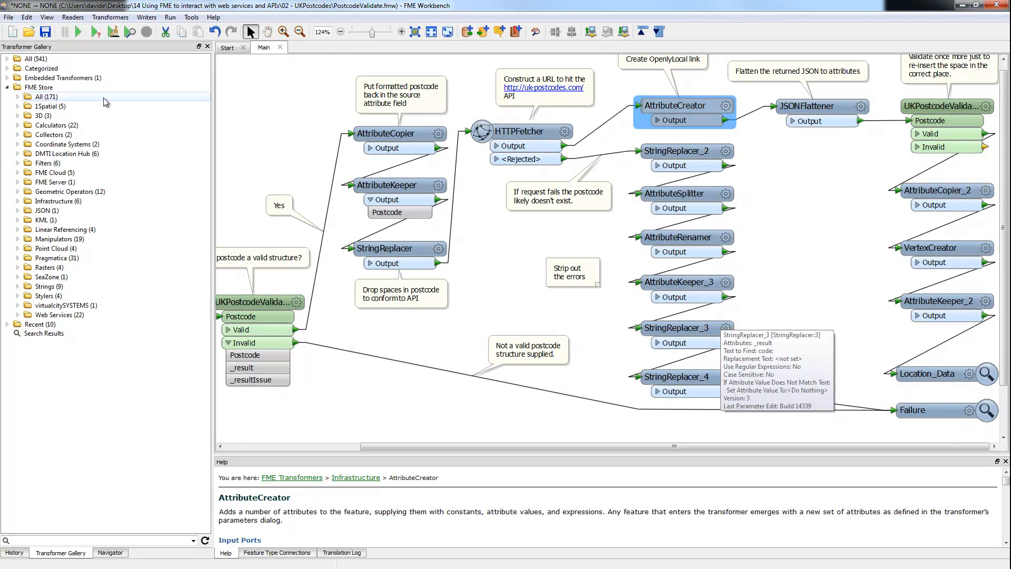
Step: Run the PostcodeValidate workspace with parameter prompting and hide the background map in the Data Inspector view
{"action": "left_click", "coordinate": [95, 32]}
{"action": "left_click", "coordinate": [508, 311]}
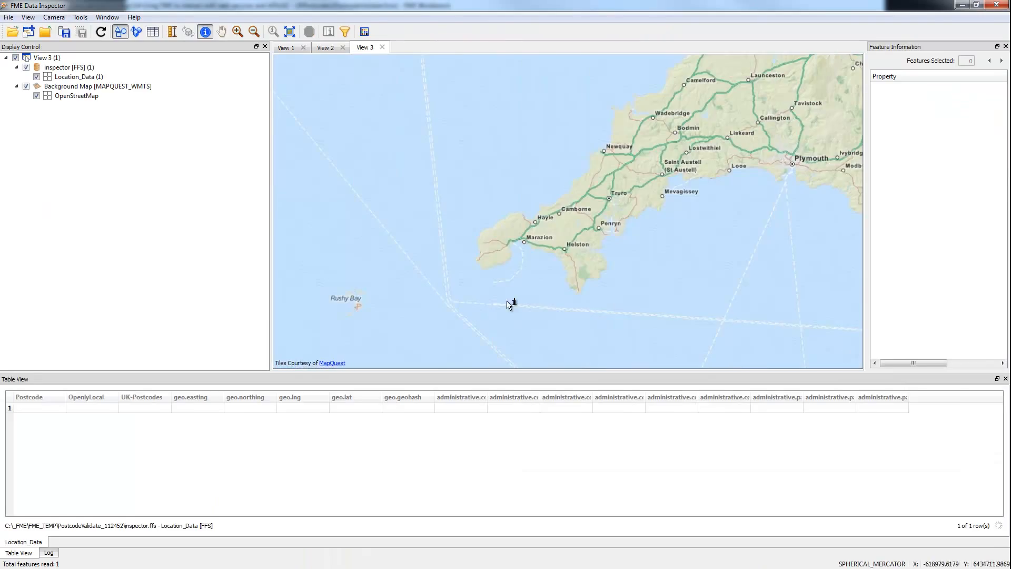
{"action": "left_click", "coordinate": [26, 86]}
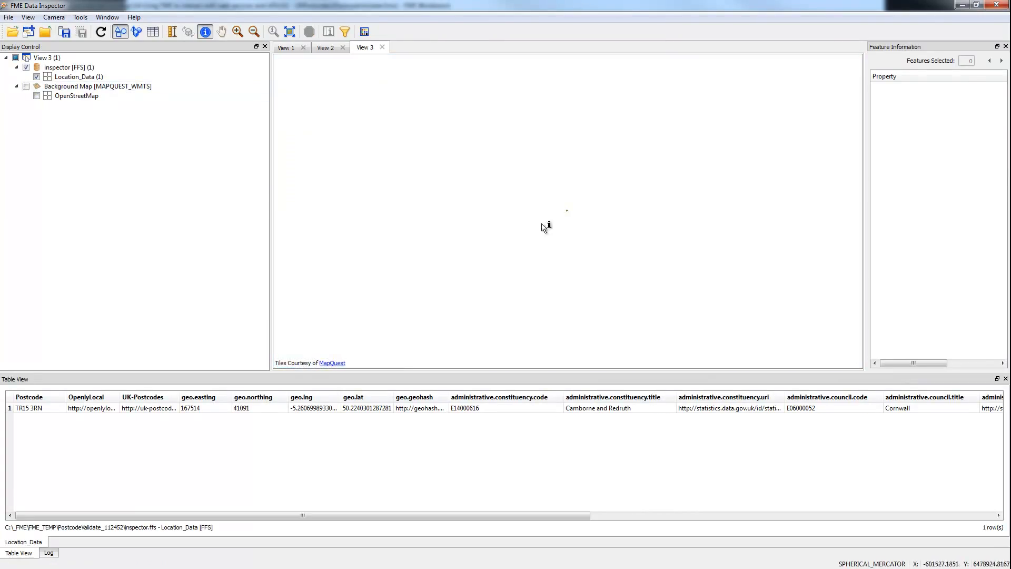
Step: Select the Location_Data point and widen the geo.geohash and UK-Postcodes columns to read their full URLs
{"action": "left_click_drag", "start_coordinate": [562, 229], "coordinate": [603, 169]}
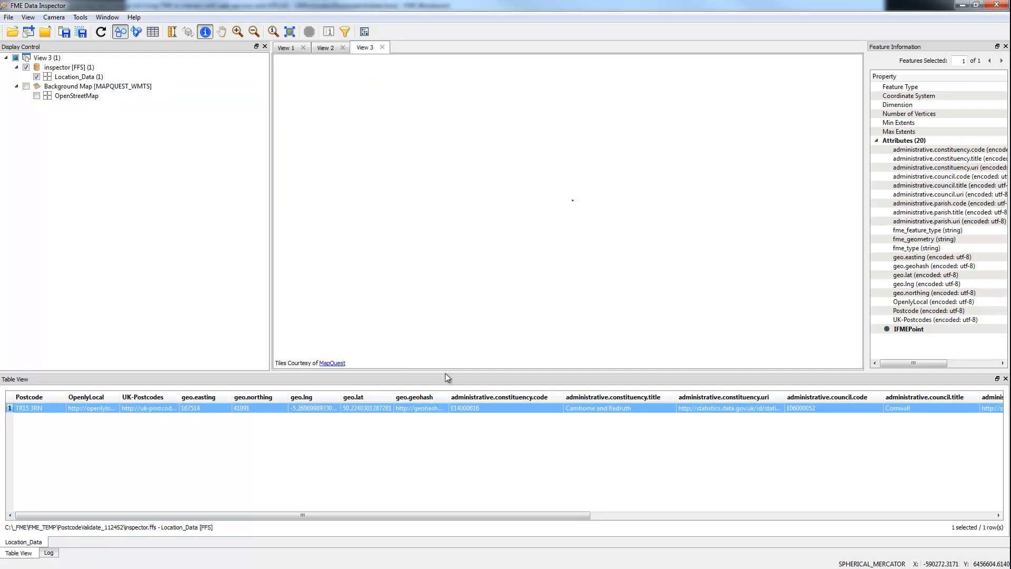
{"action": "left_click_drag", "start_coordinate": [449, 397], "coordinate": [578, 397]}
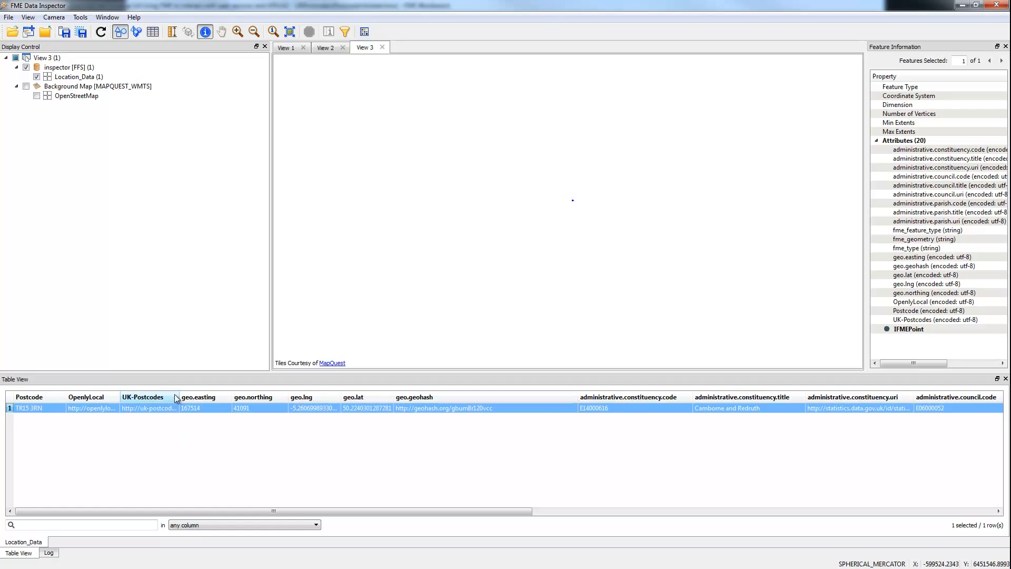
{"action": "left_click_drag", "start_coordinate": [179, 400], "coordinate": [347, 400]}
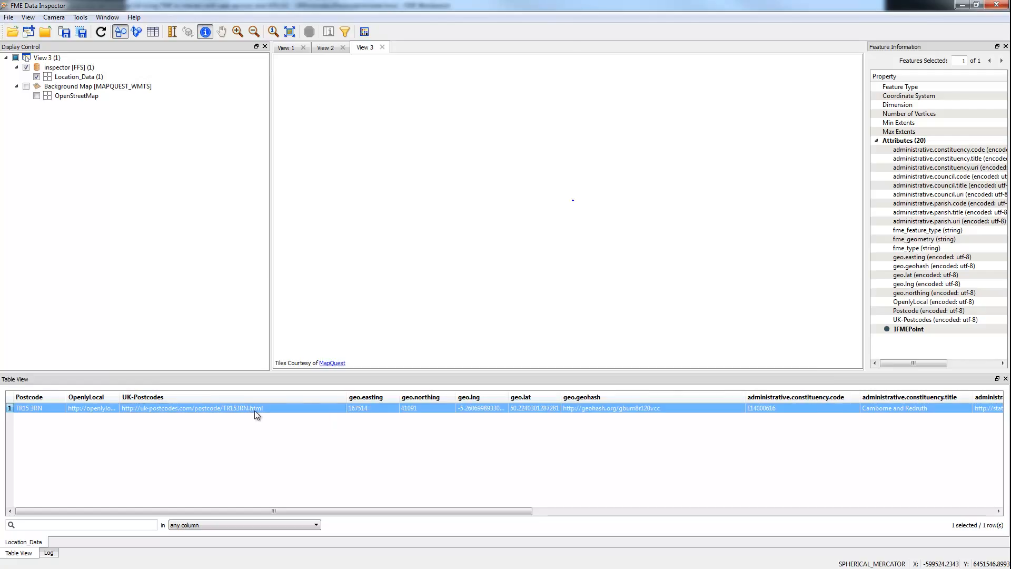
Step: Copy the full UK-Postcodes URL from the Location_Data record and load it in the web browser
{"action": "double_click", "coordinate": [255, 410]}
{"action": "left_click", "coordinate": [179, 112]}
{"action": "key", "text": "ctrl+c"}
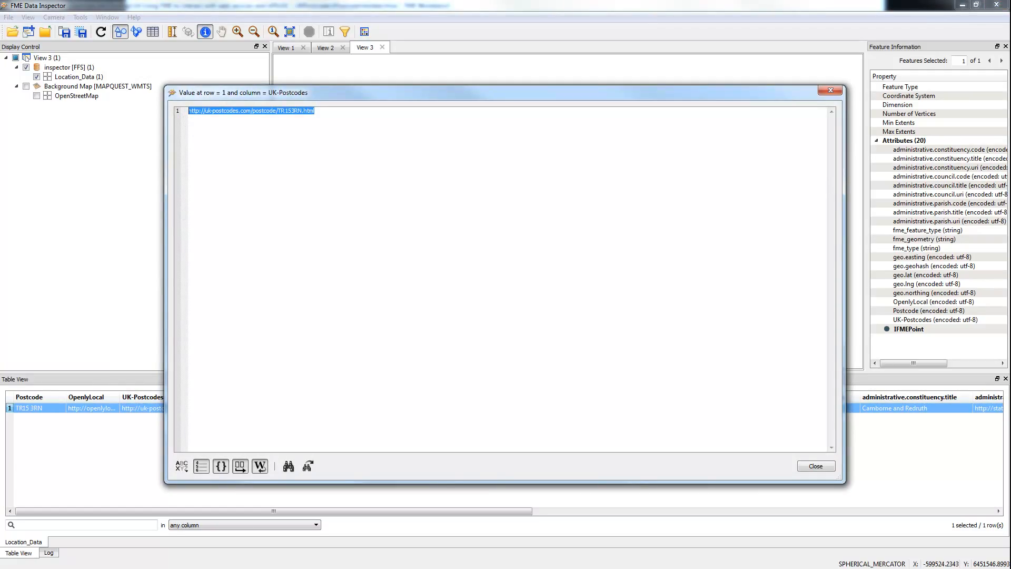
{"action": "key", "text": "alt+Tab"}
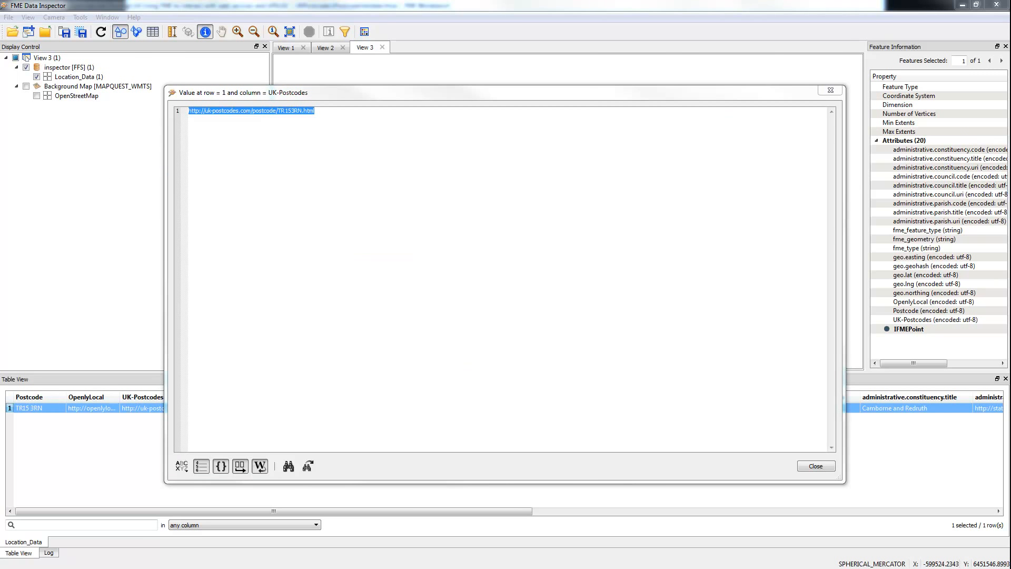
{"action": "left_click_drag", "start_coordinate": [0, 42], "coordinate": [516, 55]}
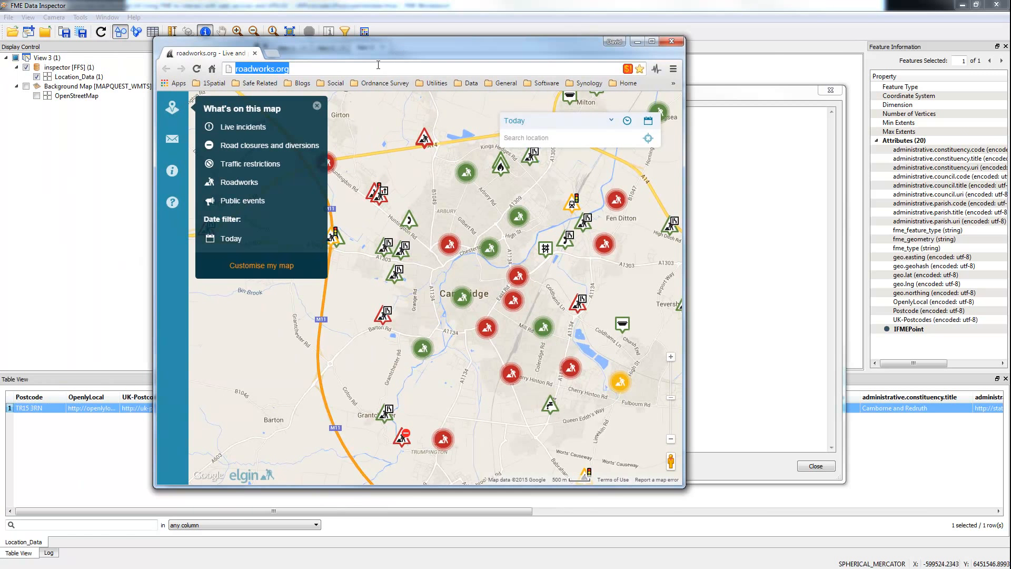
{"action": "key", "text": "ctrl+v"}
{"action": "key", "text": "Return"}
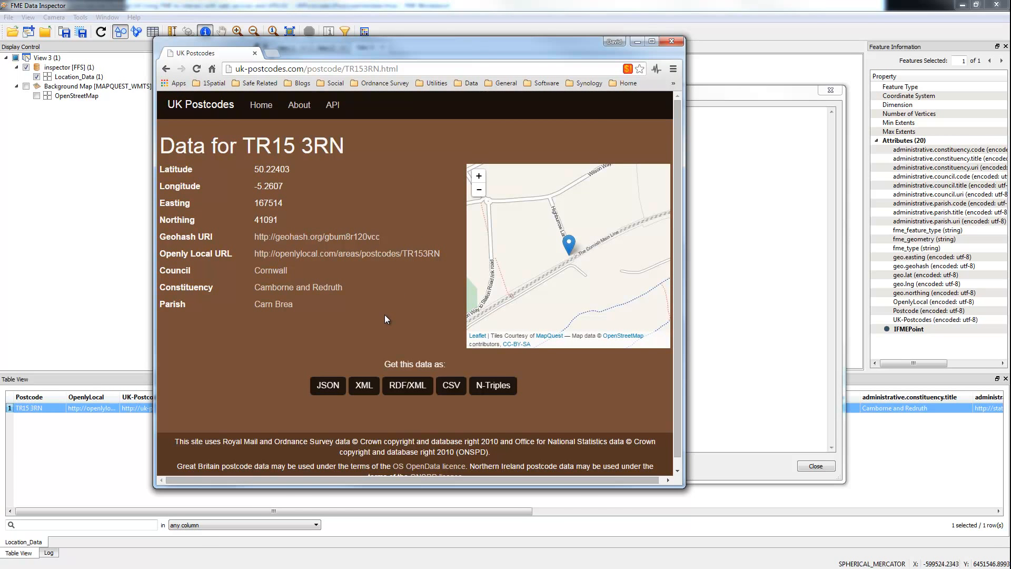
Step: Close the browser, close FME Workbench without saving PostcodeValidate.fmw, and close the UK-Postcodes value window in the Data Inspector
{"action": "left_click", "coordinate": [672, 42]}
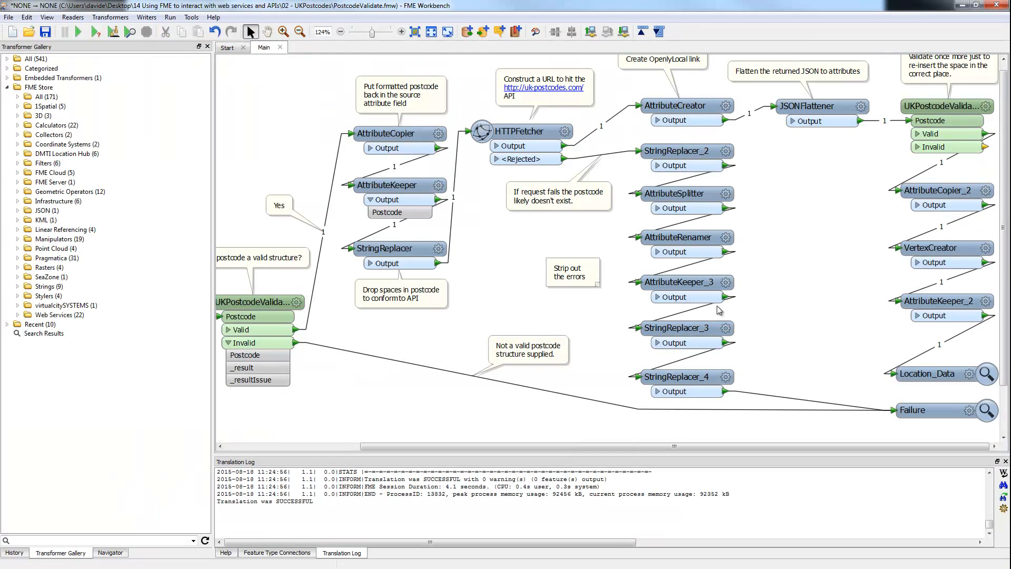
{"action": "left_click", "coordinate": [997, 4]}
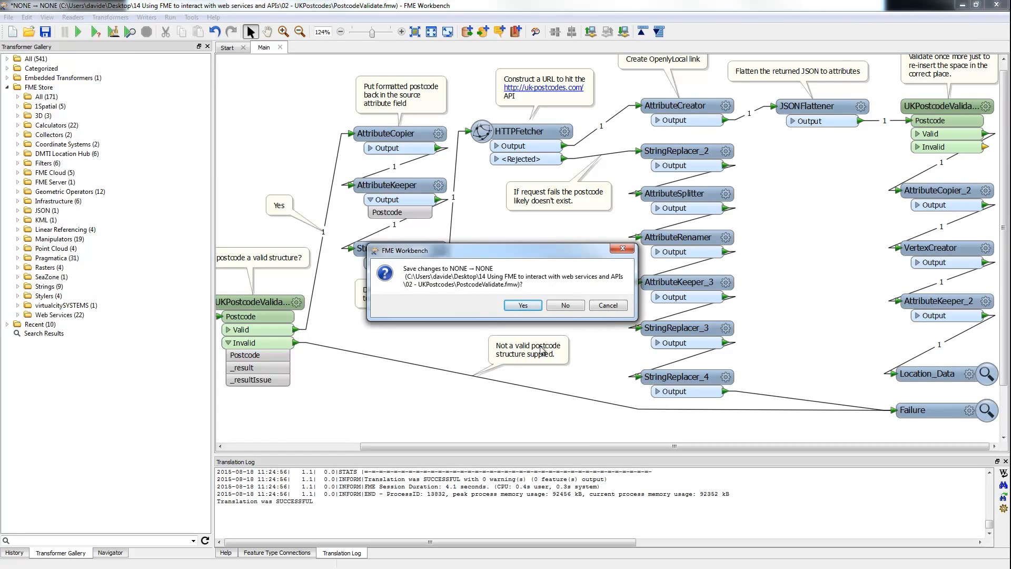
{"action": "left_click", "coordinate": [571, 306]}
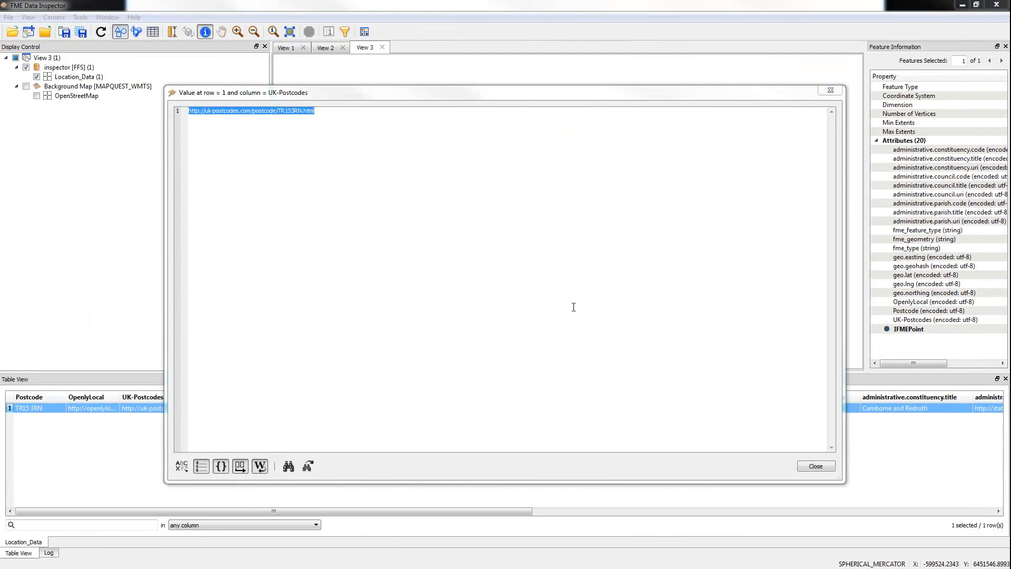
{"action": "left_click", "coordinate": [830, 91]}
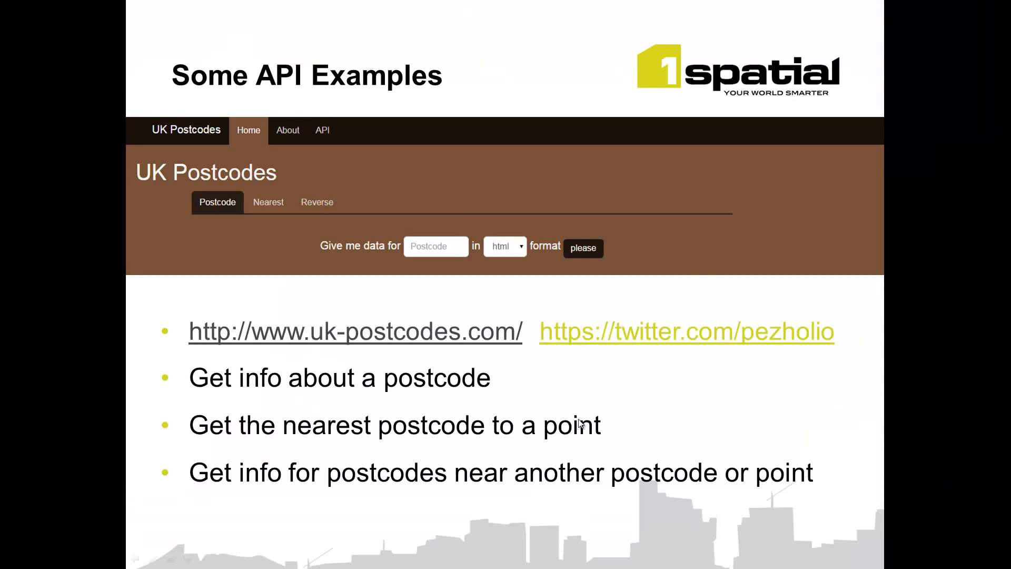
Step: Advance the slides to the NHS Choices API example and look through the linked Syndicated content web page
{"action": "left_click", "coordinate": [579, 423]}
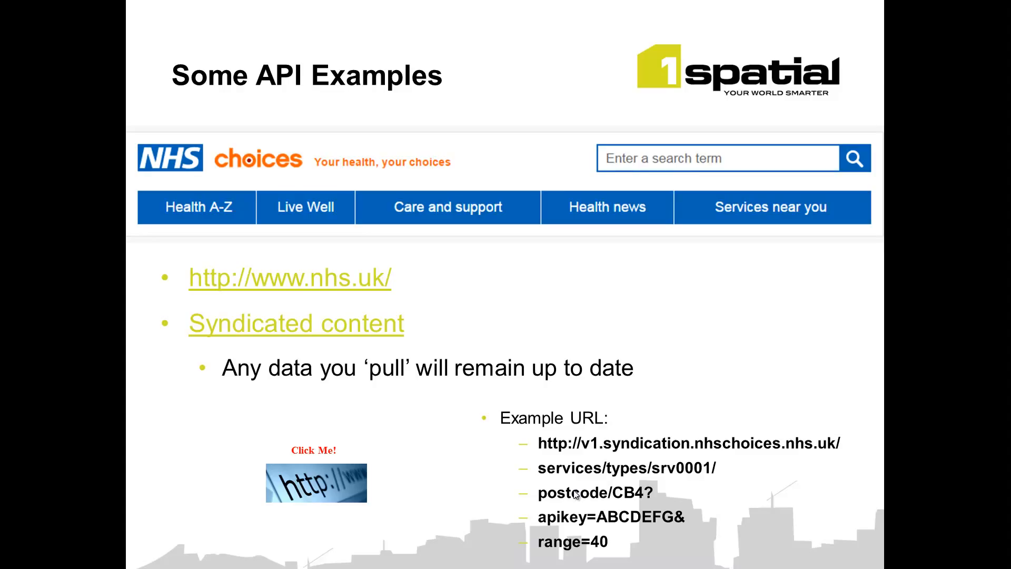
{"action": "left_click", "coordinate": [341, 330]}
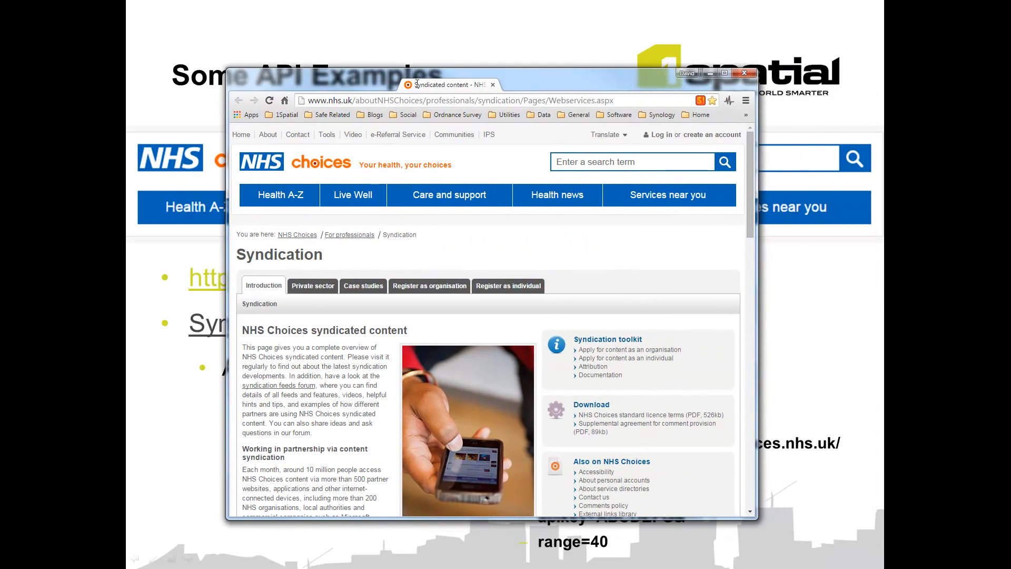
{"action": "mouse_move", "coordinate": [451, 222]}
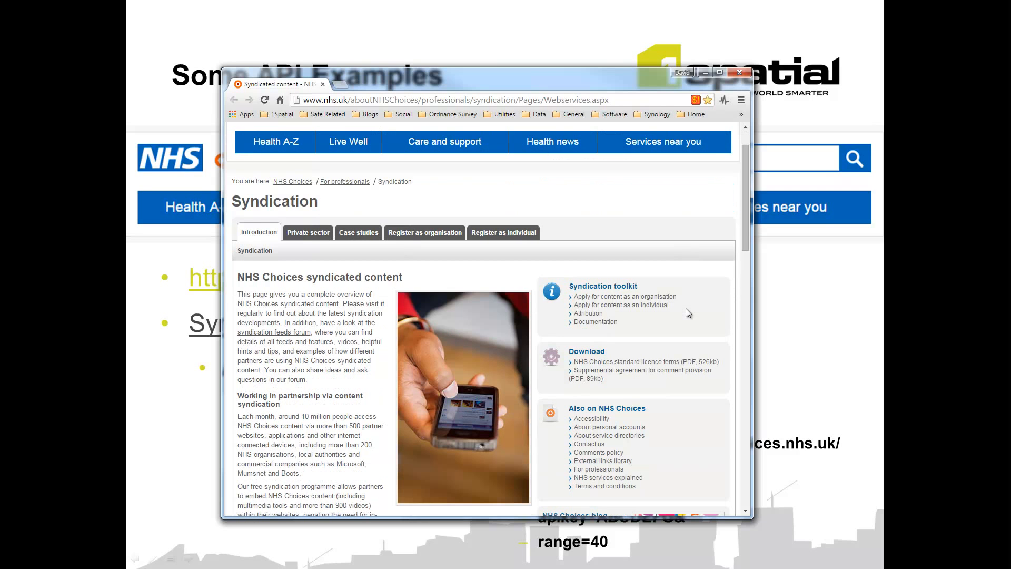
{"action": "scroll", "coordinate": [687, 310], "scroll_direction": "down", "scroll_amount": 2}
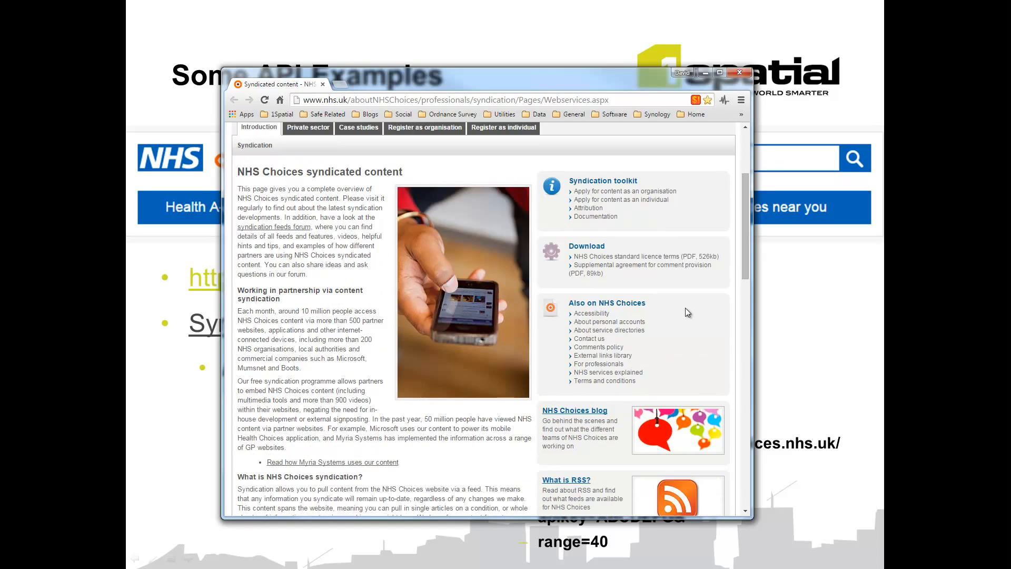
{"action": "scroll", "coordinate": [685, 308], "scroll_direction": "up", "scroll_amount": 3}
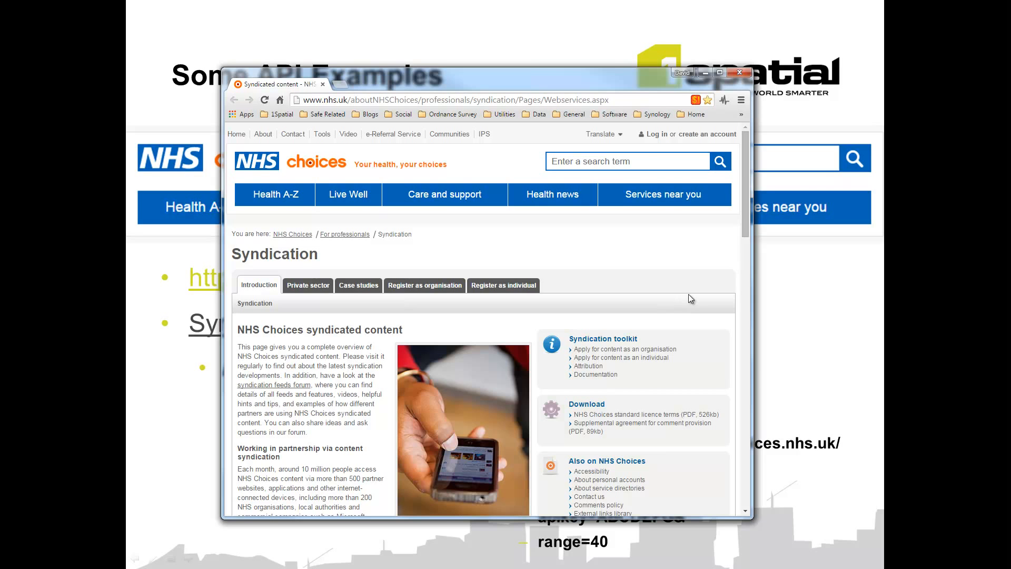
{"action": "left_click_drag", "start_coordinate": [521, 87], "coordinate": [0, 83]}
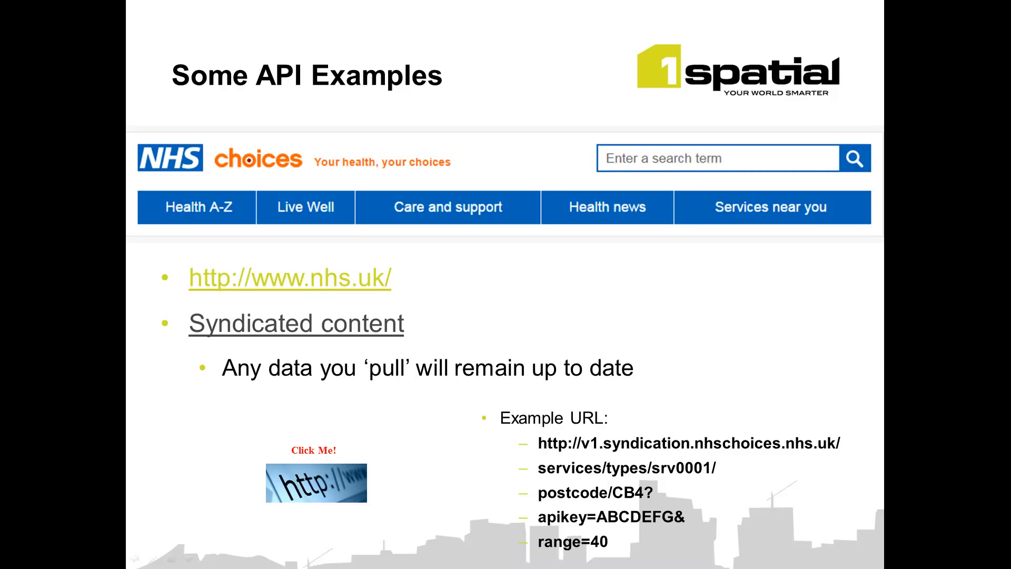
Step: View the syndicated accident and emergency services near CB4, open the Addenbrooke's service entry, and minimise the browser
{"action": "left_click_drag", "start_coordinate": [0, 102], "coordinate": [432, 83]}
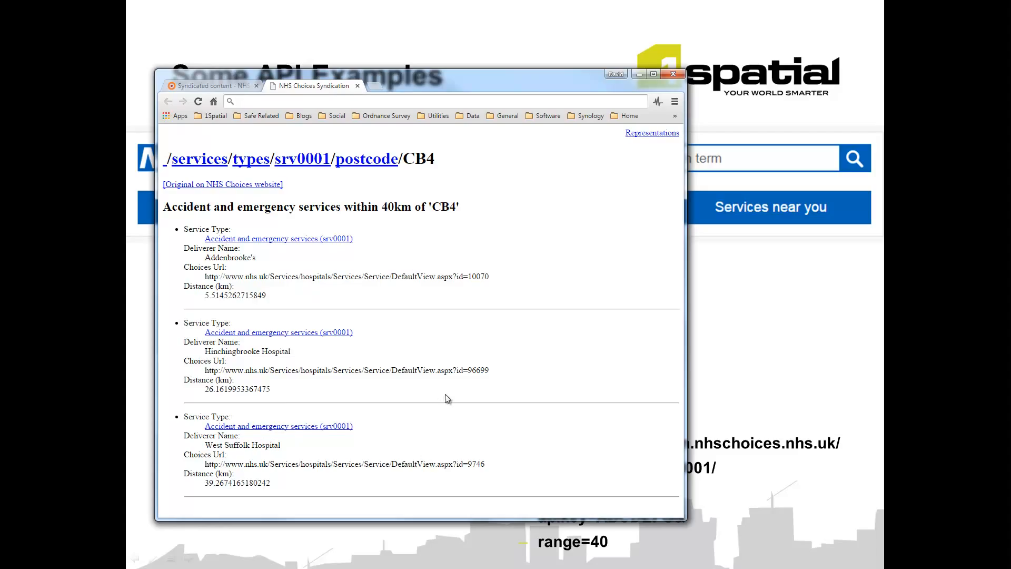
{"action": "left_click", "coordinate": [266, 239]}
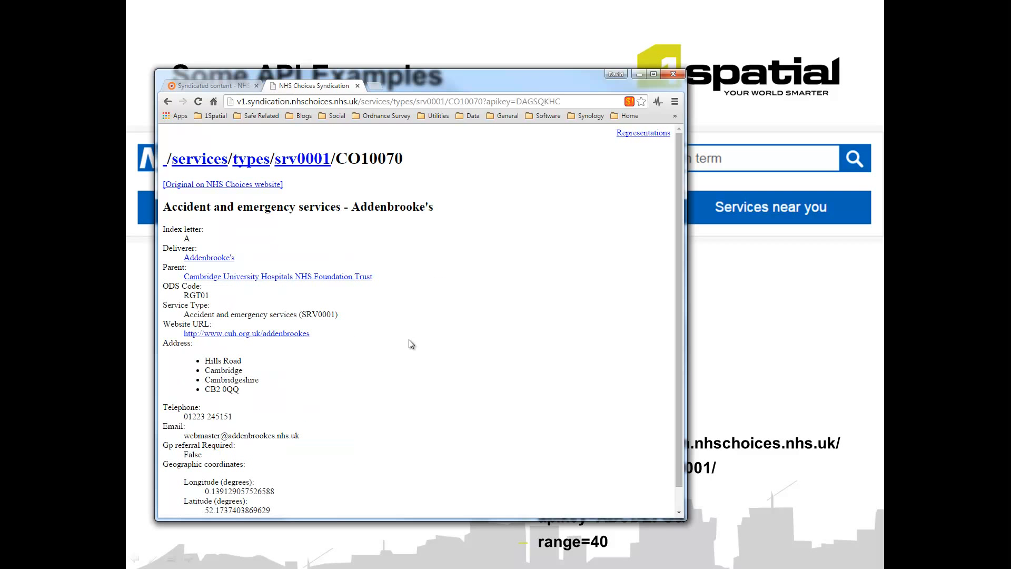
{"action": "left_click", "coordinate": [639, 74]}
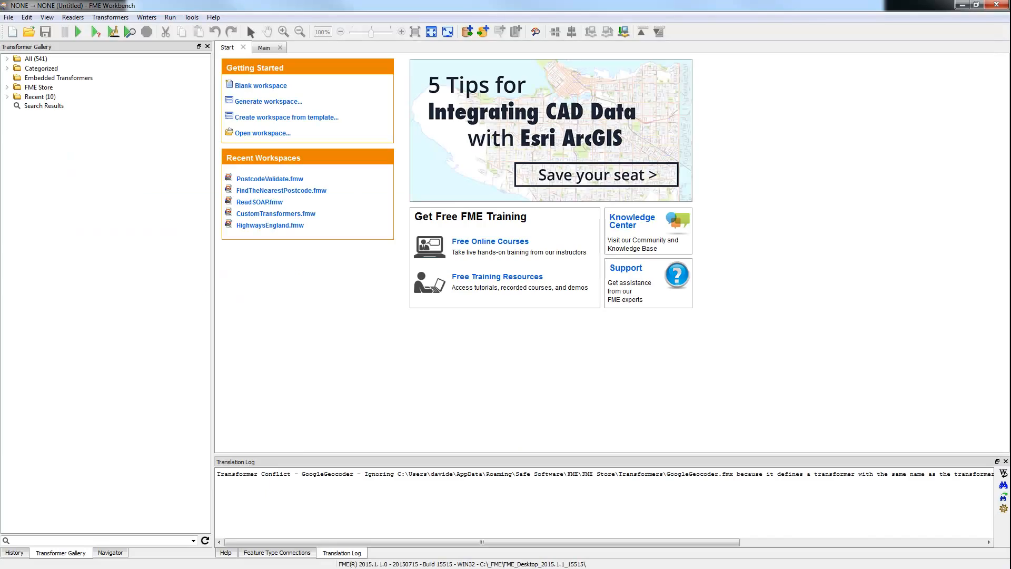
Step: Open the AandE_Services_NHSChoices_Postcode.fmw workspace in FME Workbench at its Build service url section
{"action": "left_click_drag", "start_coordinate": [0, 189], "coordinate": [344, 270]}
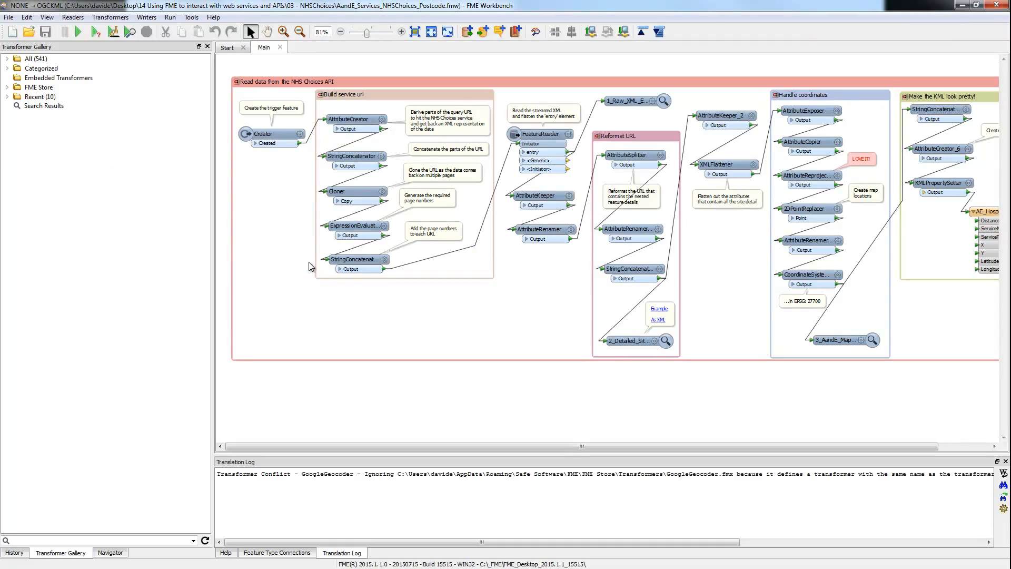
{"action": "left_click", "coordinate": [283, 31]}
{"action": "left_click_drag", "start_coordinate": [440, 295], "coordinate": [226, 76]}
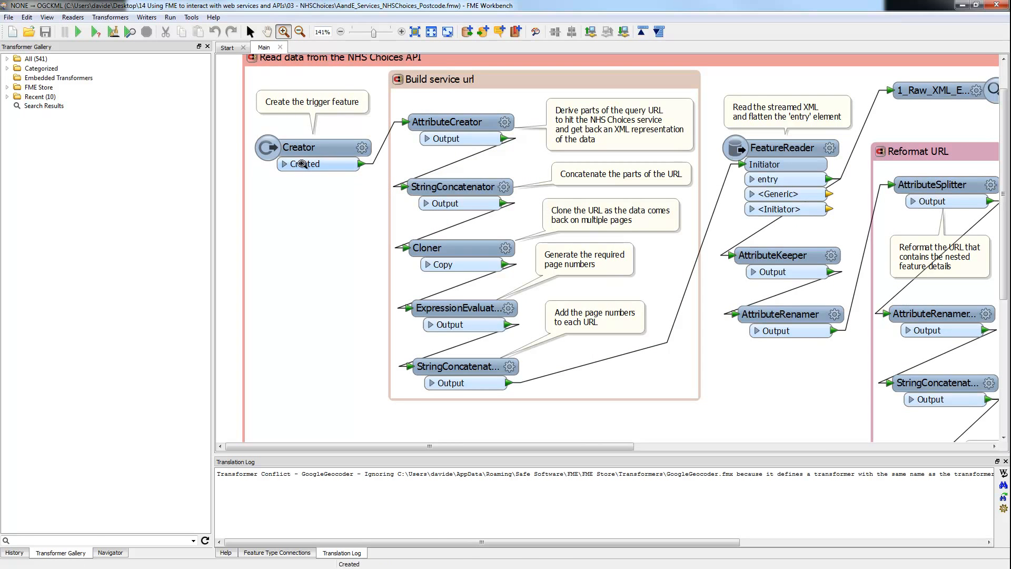
{"action": "scroll", "coordinate": [305, 176], "scroll_direction": "up", "scroll_amount": 2}
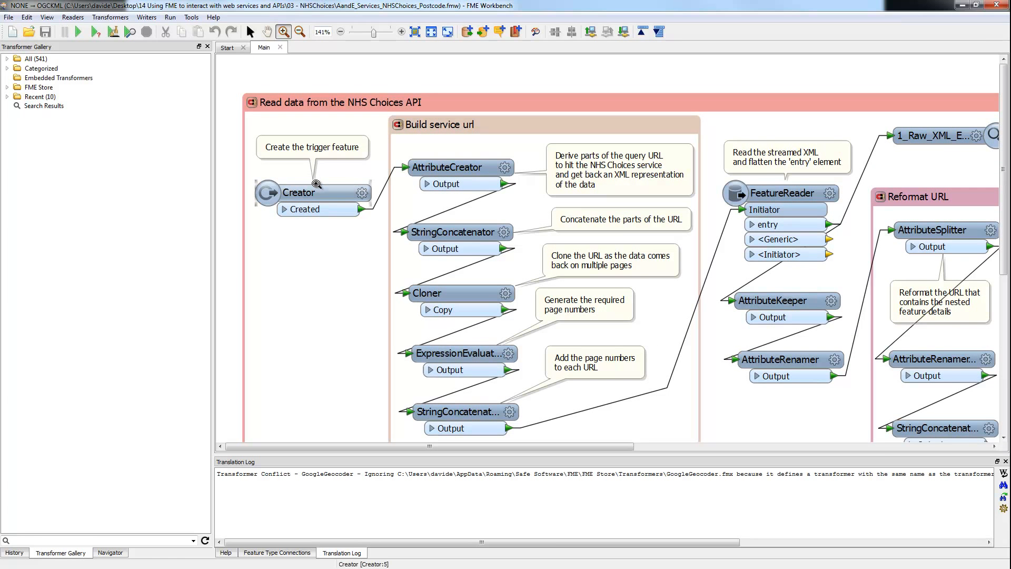
Step: Review the workspace's prompted parameters for search range, page count, postcode and KML destination, then cancel the run
{"action": "left_click", "coordinate": [95, 32]}
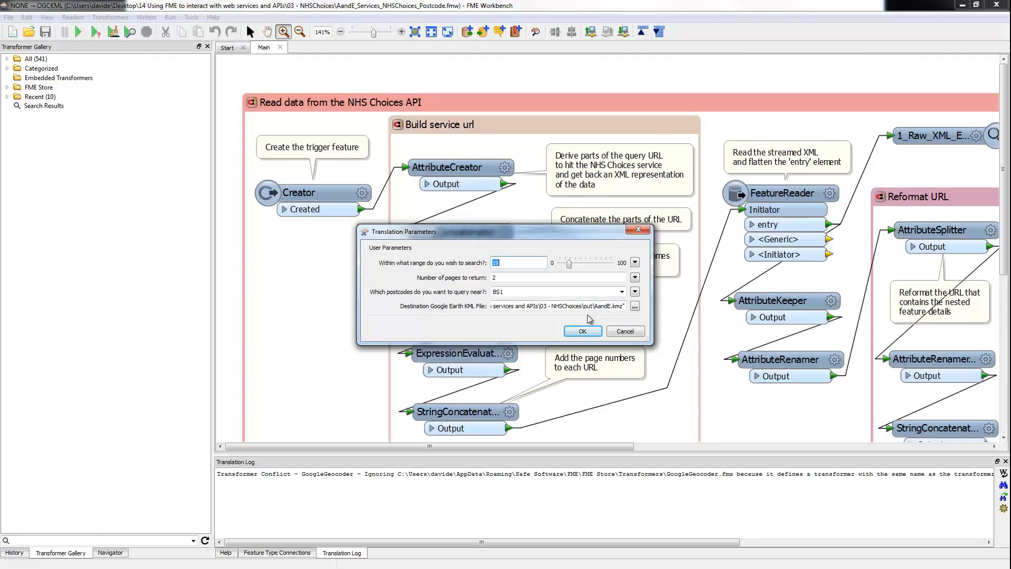
{"action": "mouse_move", "coordinate": [569, 263]}
{"action": "left_mouse_down"}
{"action": "mouse_move", "coordinate": [596, 268]}
{"action": "mouse_move", "coordinate": [583, 265]}
{"action": "left_mouse_up"}
{"action": "left_click", "coordinate": [626, 332]}
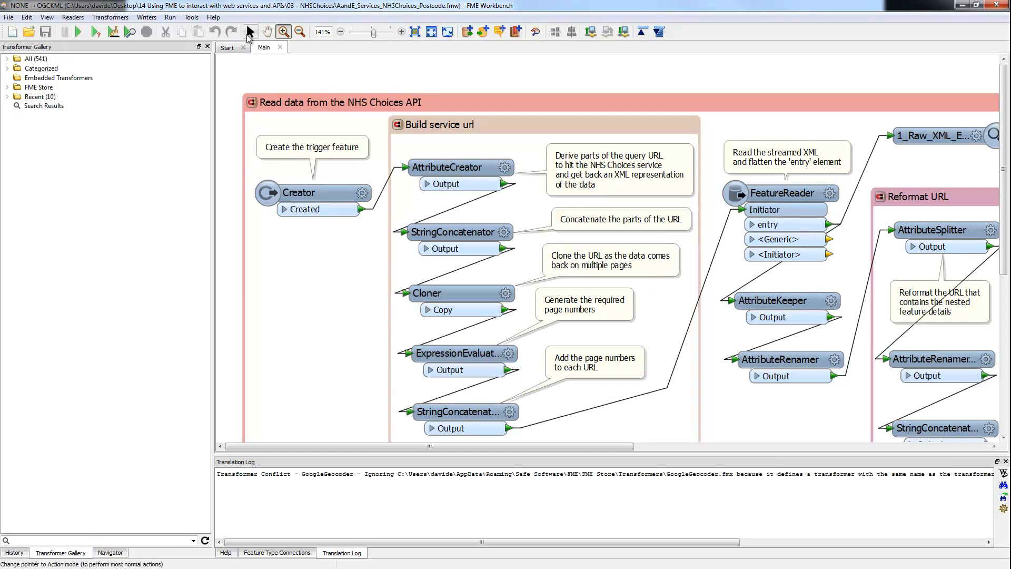
Step: Review the URL parts joined by the StringConcatenator in the Build service url section and close its parameters unchanged
{"action": "left_click", "coordinate": [504, 233]}
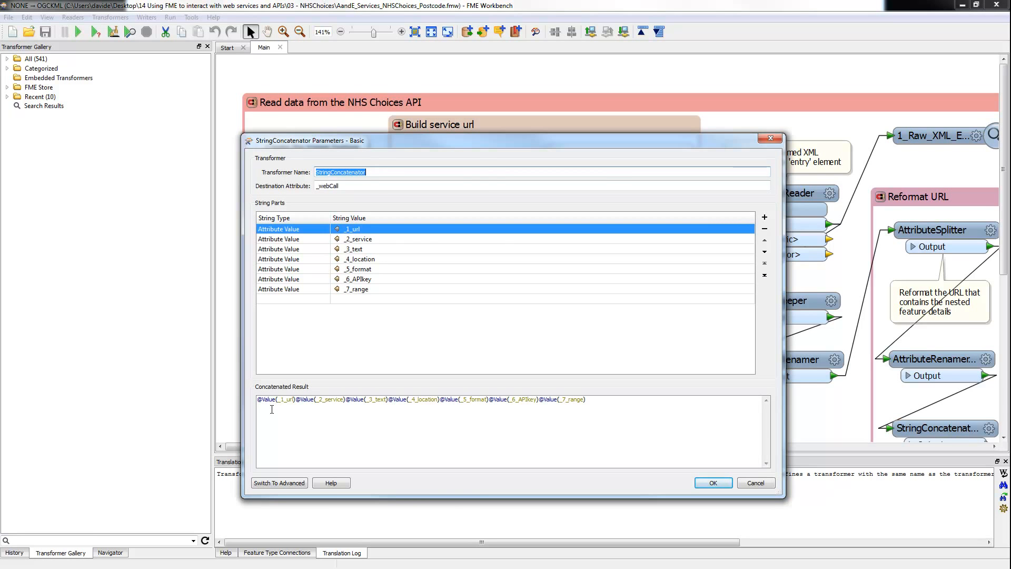
{"action": "left_click", "coordinate": [756, 483]}
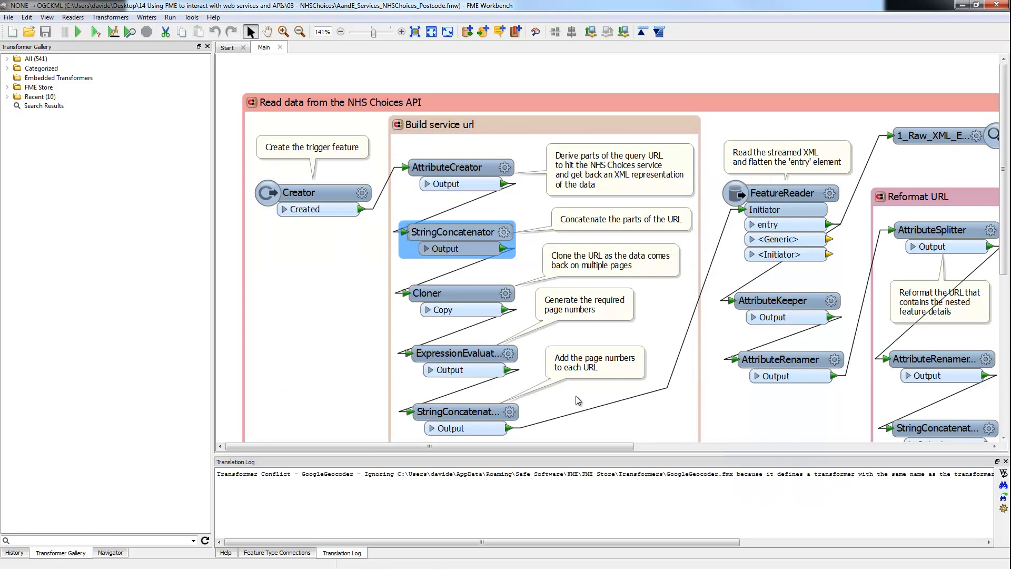
{"action": "left_click", "coordinate": [551, 395]}
Step: Review the FeatureReader's XML format, dataset and feature type settings and close its parameters unchanged
{"action": "scroll", "coordinate": [553, 393], "scroll_direction": "down", "scroll_amount": 1}
{"action": "left_click_drag", "start_coordinate": [503, 446], "coordinate": [691, 451]}
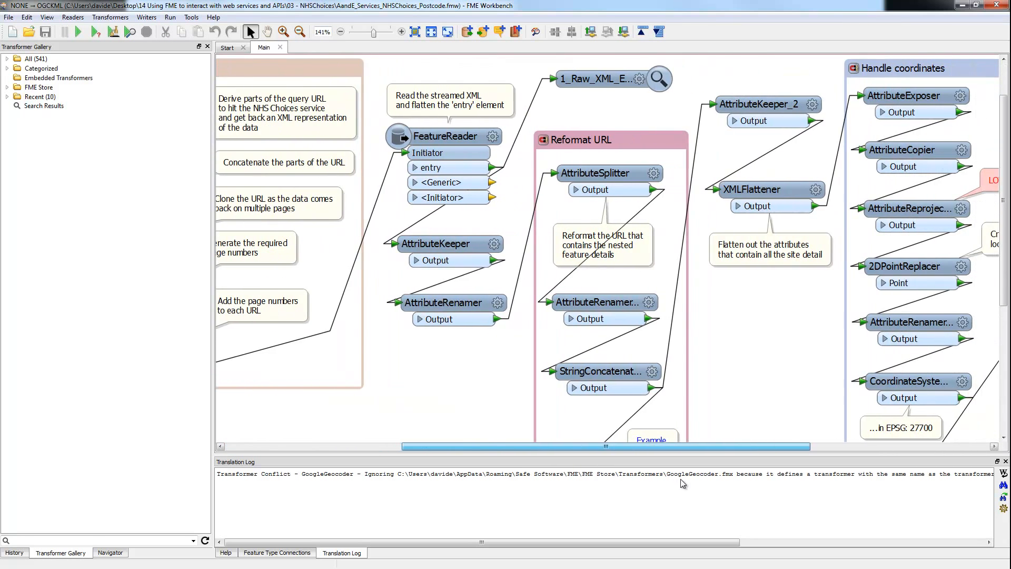
{"action": "left_click", "coordinate": [493, 138]}
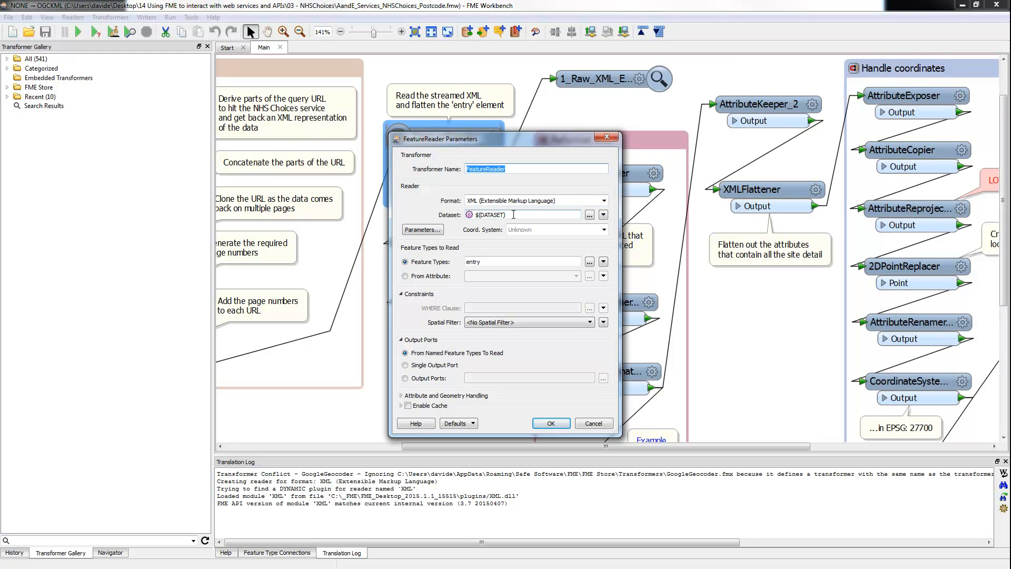
{"action": "left_click", "coordinate": [589, 427]}
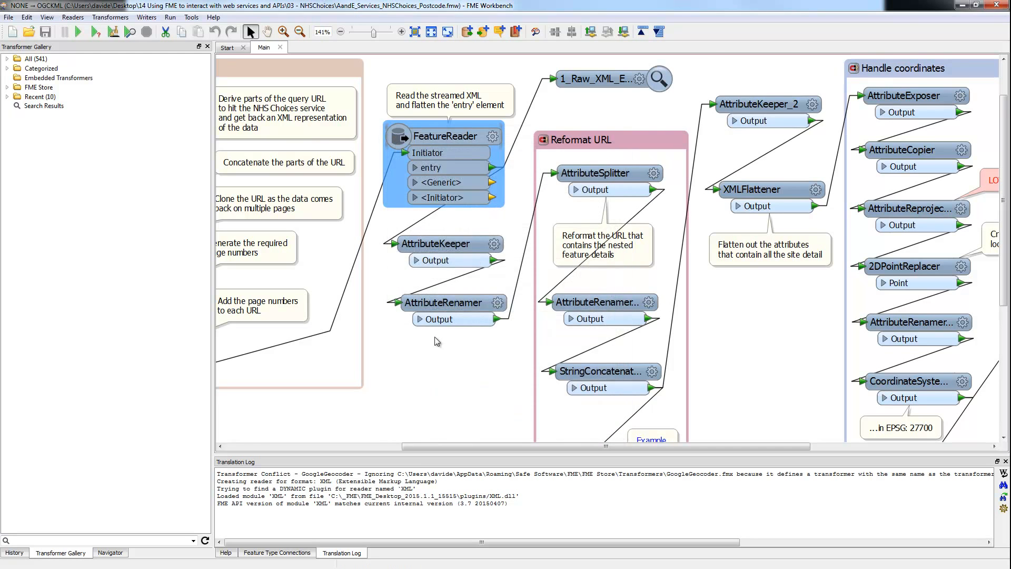
{"action": "left_click", "coordinate": [432, 354]}
Step: Widen the AttributeReprojector in the Handle coordinates section so its full name is readable
{"action": "scroll", "coordinate": [442, 362], "scroll_direction": "down", "scroll_amount": 1}
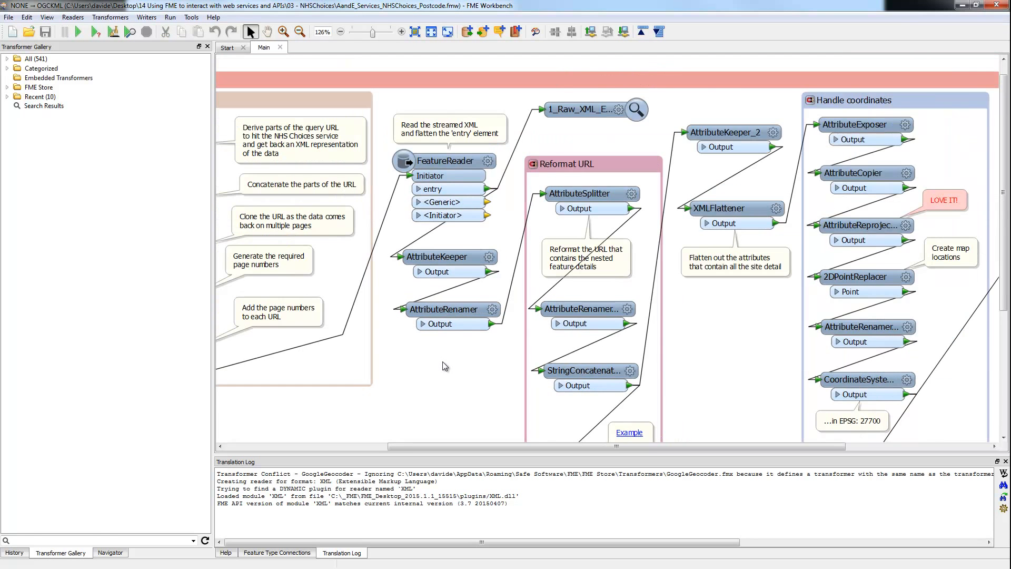
{"action": "scroll", "coordinate": [442, 361], "scroll_direction": "down", "scroll_amount": 2}
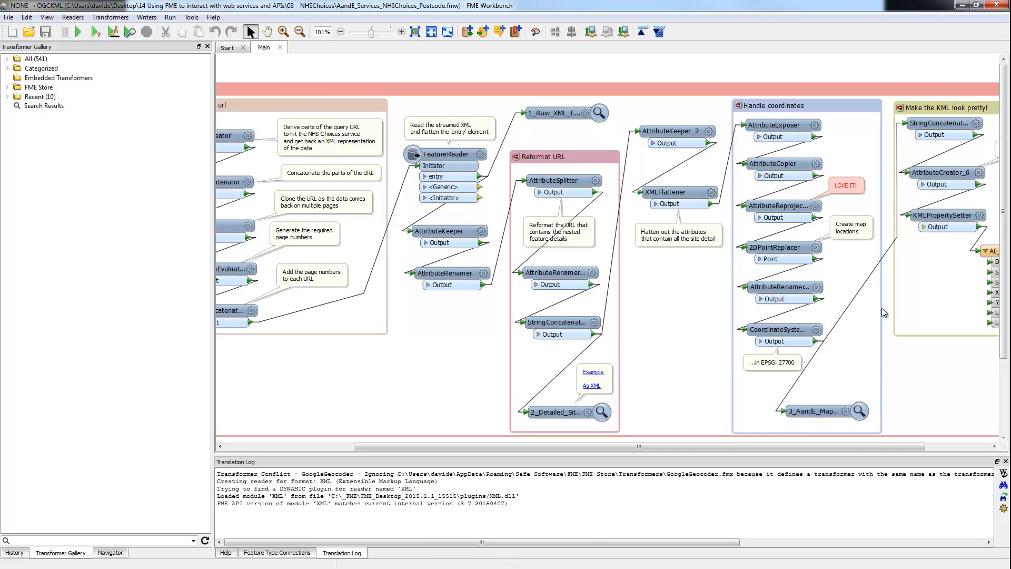
{"action": "left_click_drag", "start_coordinate": [728, 447], "coordinate": [788, 455]}
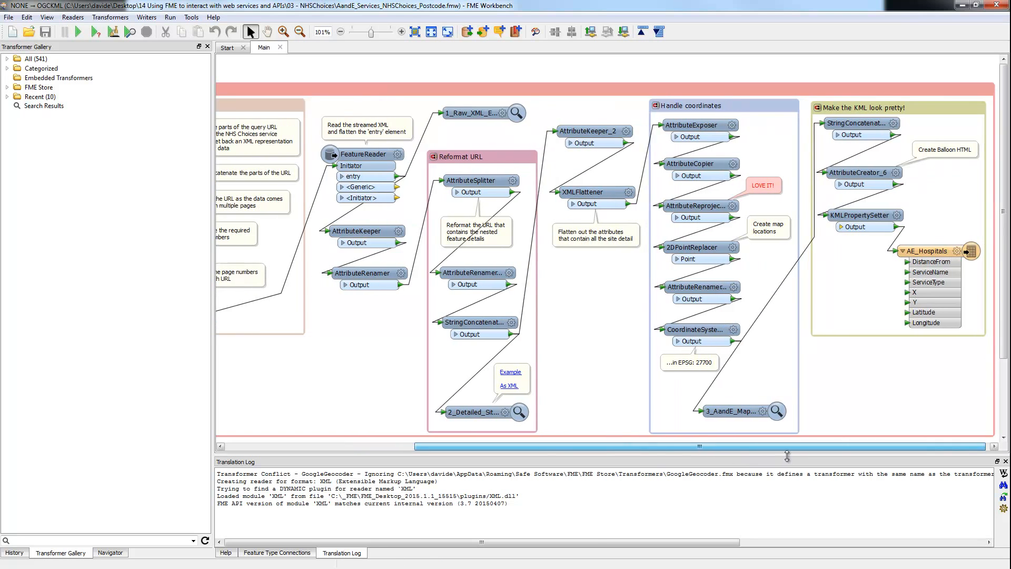
{"action": "left_click_drag", "start_coordinate": [740, 206], "coordinate": [764, 211]}
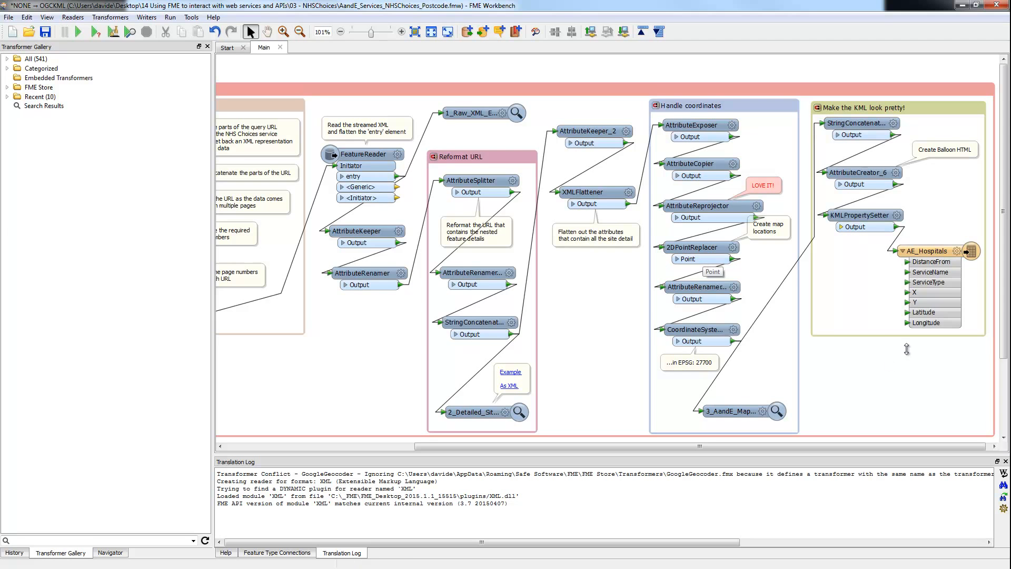
Step: Run the A&E services workspace with parameter prompting and a search range of 20
{"action": "left_click", "coordinate": [112, 31]}
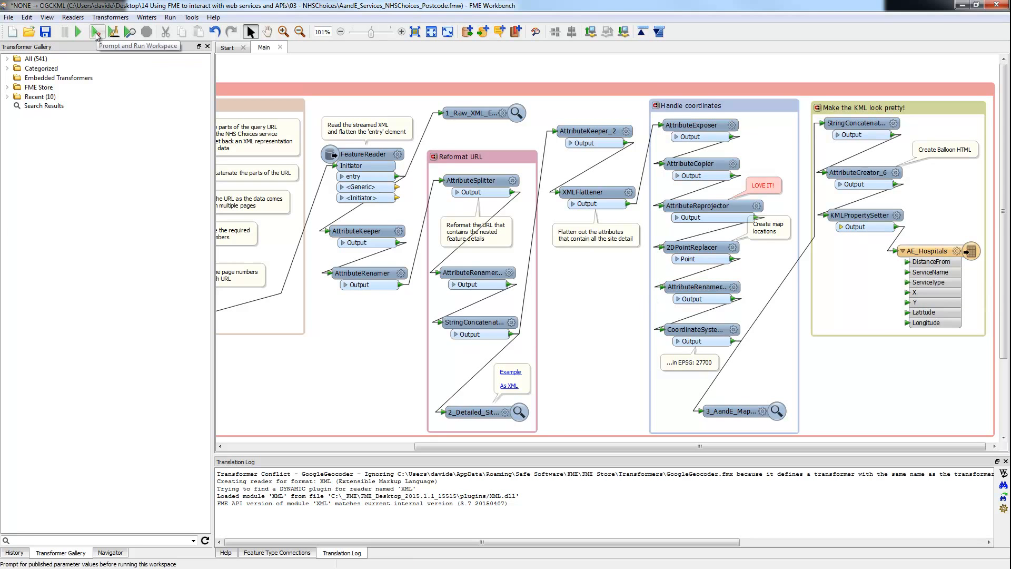
{"action": "type", "text": "20"}
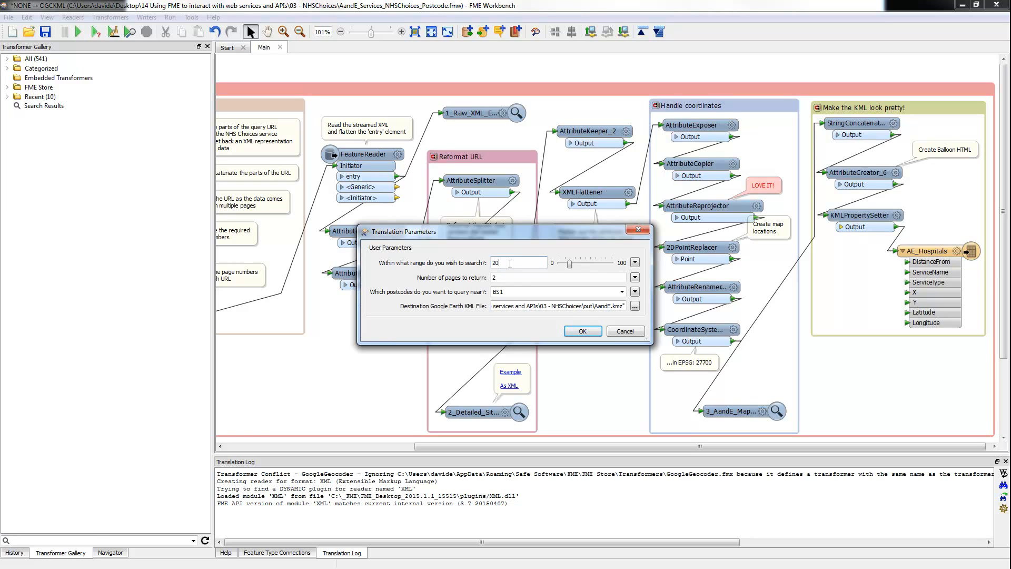
{"action": "left_click", "coordinate": [519, 292]}
{"action": "left_click", "coordinate": [583, 331]}
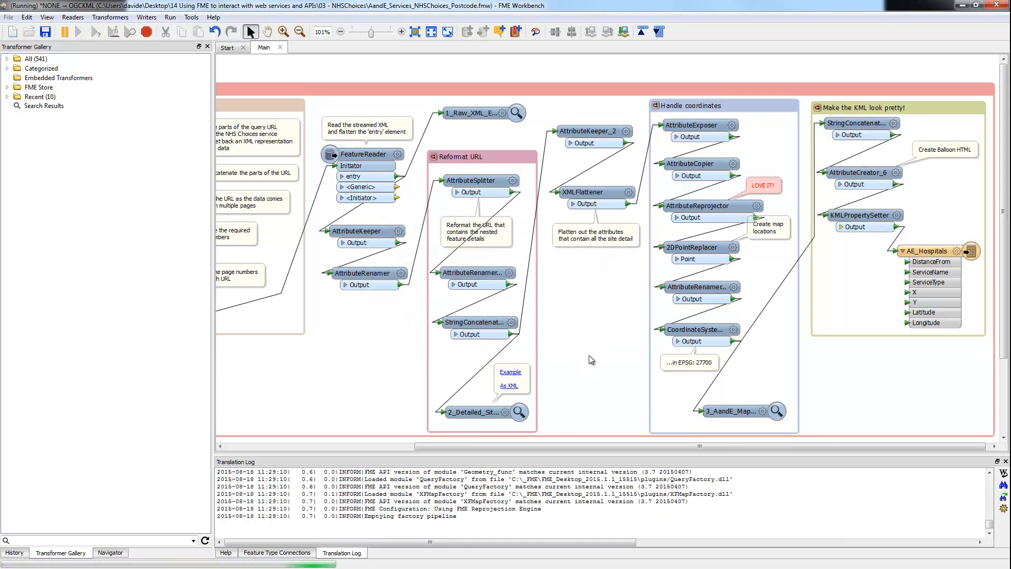
Step: Open the KML output from the AE_Hospitals writer's containing folder in Google Earth Pro and expand its contents in a widened Places list
{"action": "right_click", "coordinate": [932, 251]}
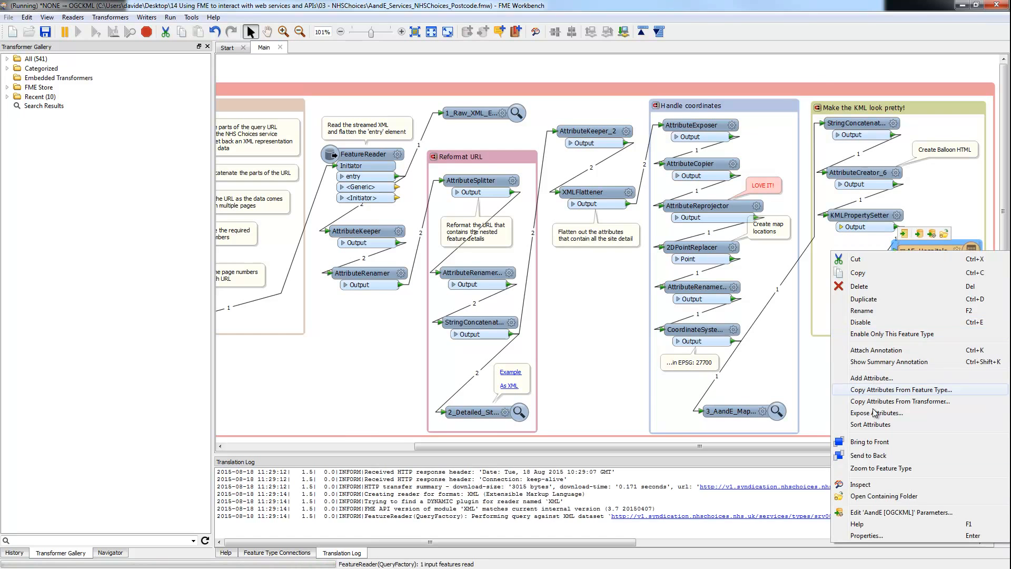
{"action": "left_click", "coordinate": [887, 496]}
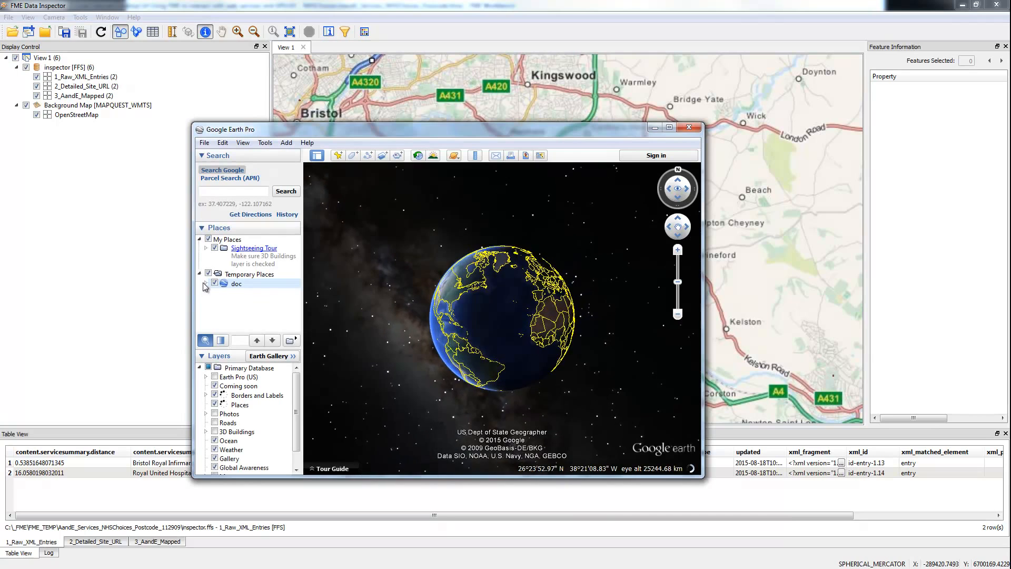
{"action": "left_click", "coordinate": [213, 293]}
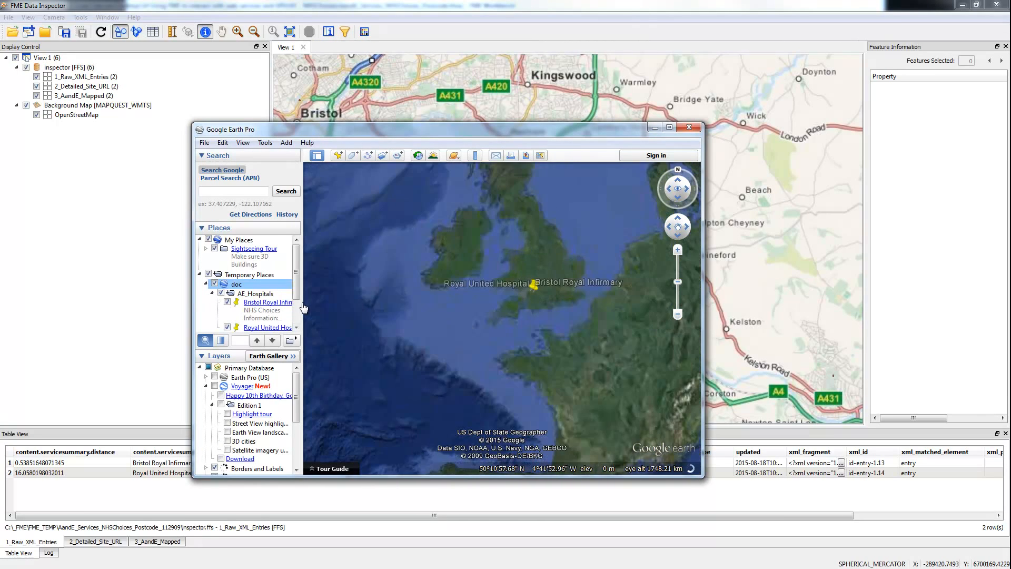
{"action": "left_click_drag", "start_coordinate": [304, 310], "coordinate": [358, 318]}
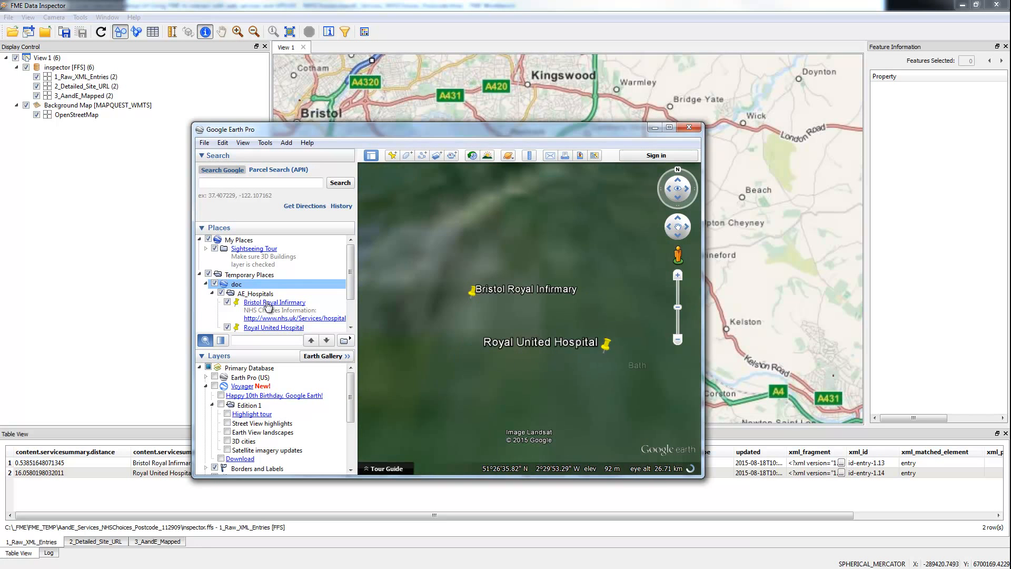
Step: Inspect the balloon details of Bristol Royal Infirmary and Royal United Hospital, then minimise Google Earth Pro
{"action": "double_click", "coordinate": [268, 305]}
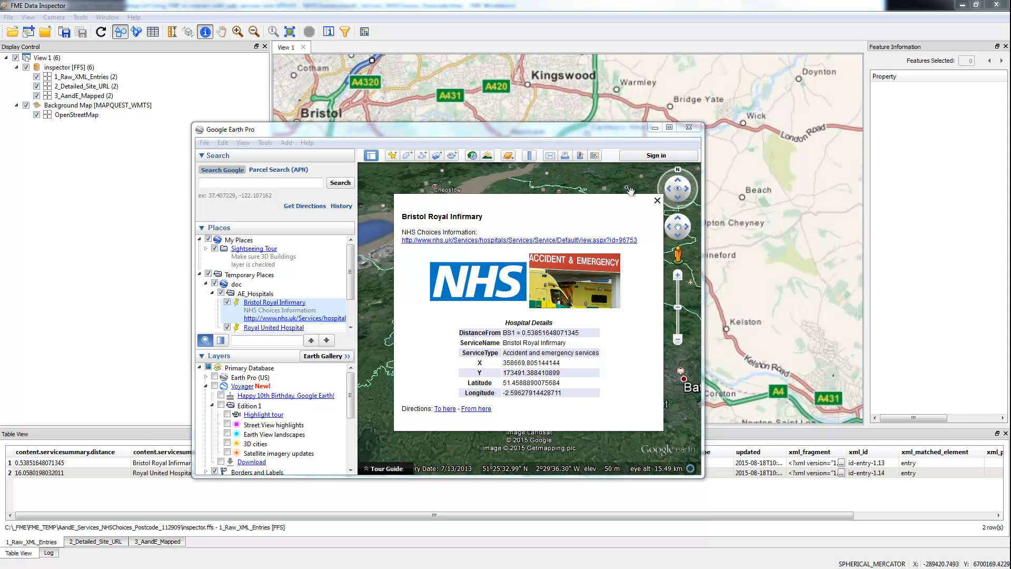
{"action": "left_click", "coordinate": [656, 204]}
{"action": "left_click", "coordinate": [644, 362]}
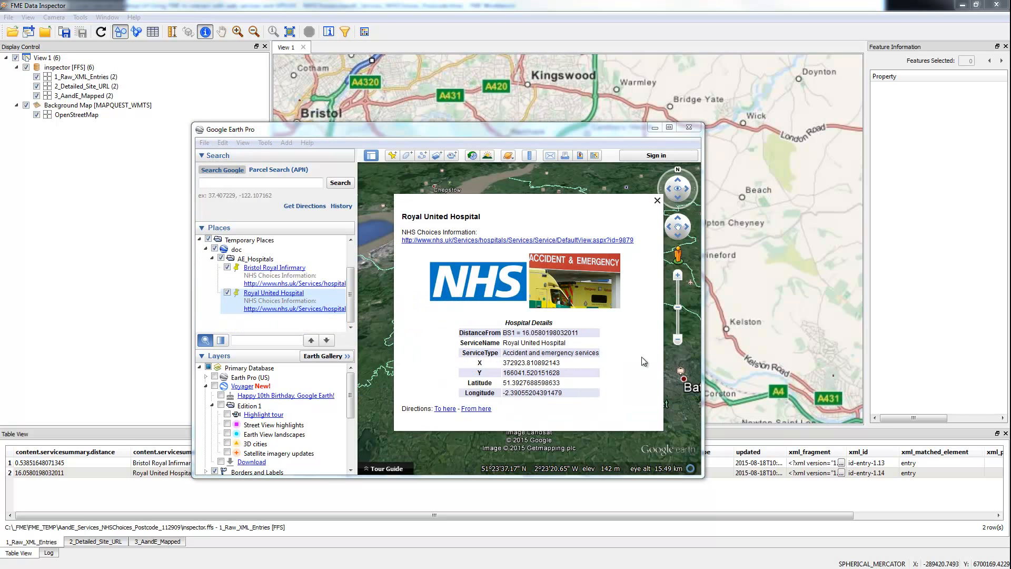
{"action": "left_click", "coordinate": [658, 201]}
{"action": "left_click", "coordinate": [655, 128]}
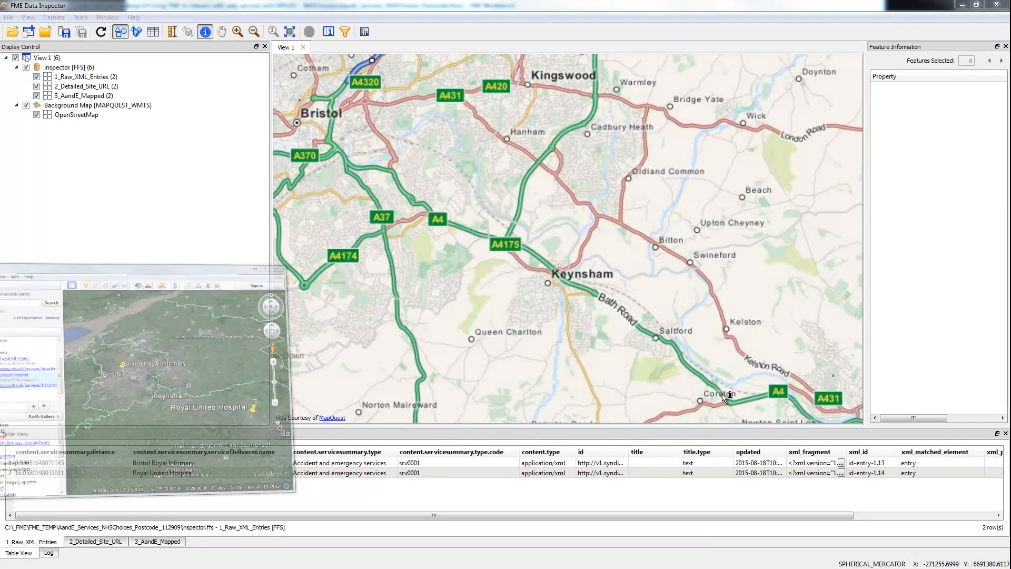
Step: Close the Data Inspector and advance the presentation to the Geocoding slide
{"action": "left_click", "coordinate": [997, 5]}
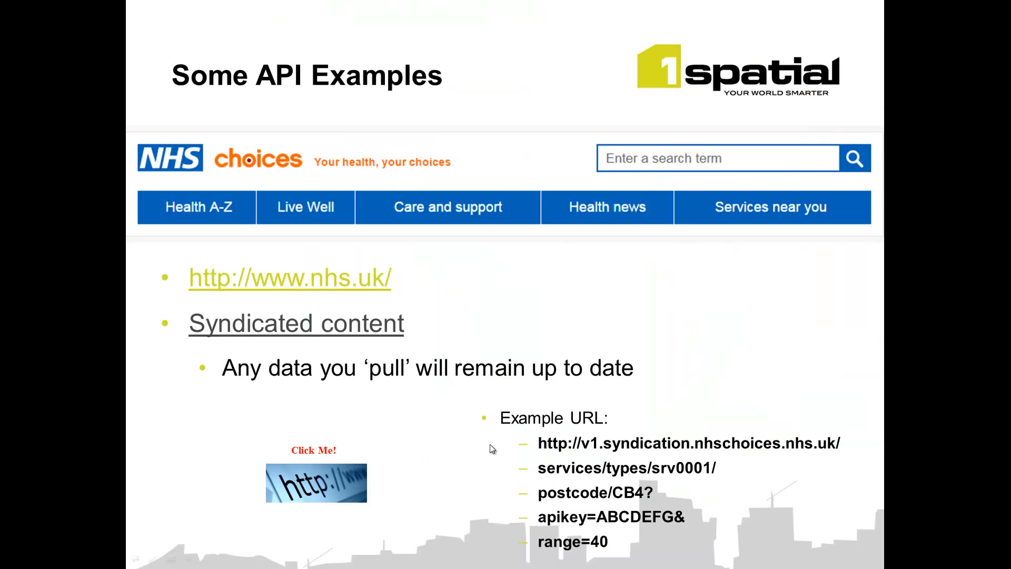
{"action": "left_click", "coordinate": [490, 444]}
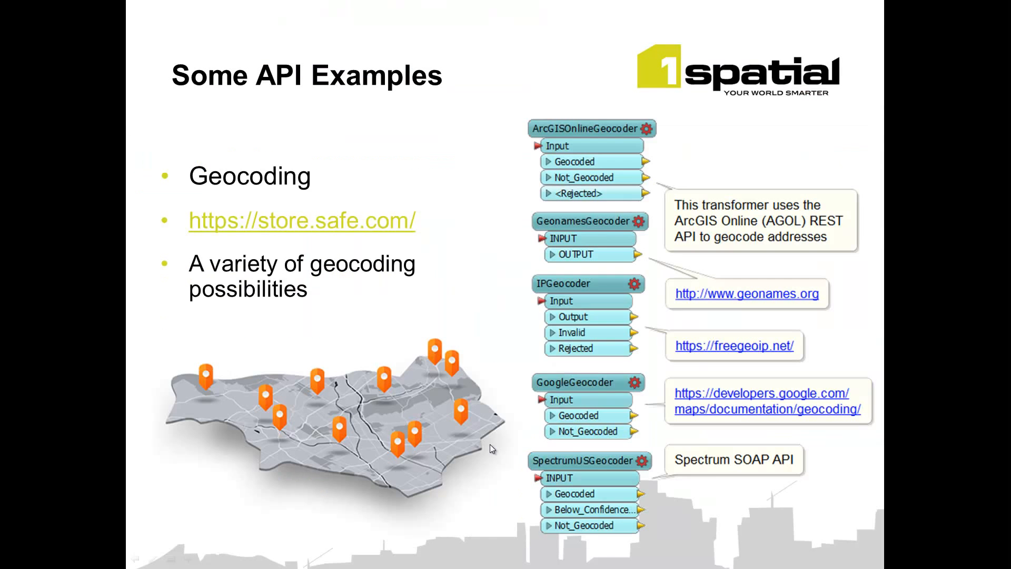
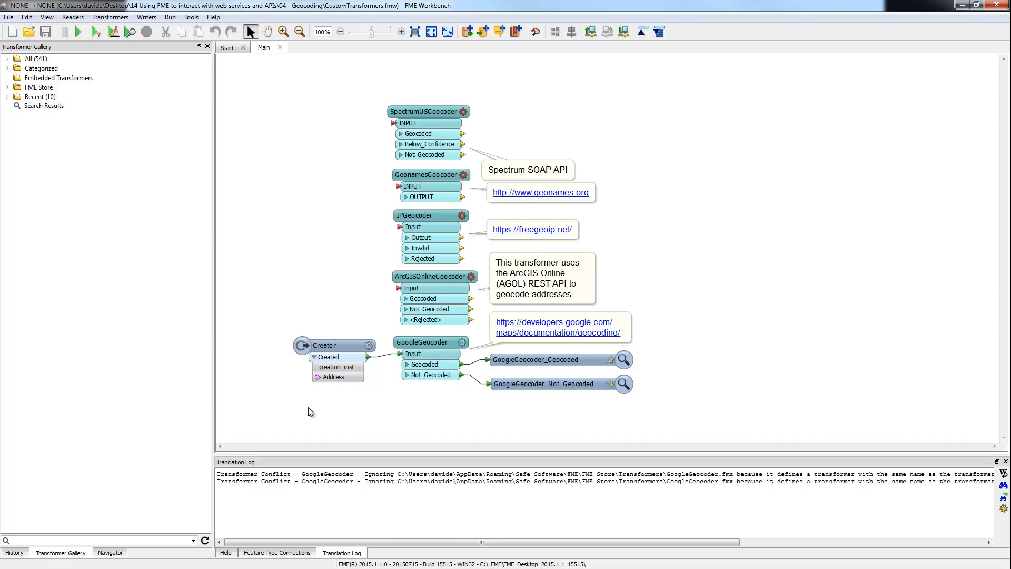
Step: Move the Creator slightly farther from the GoogleGeocoder and review its multi-line Address attribute value without changing it
{"action": "left_click_drag", "start_coordinate": [343, 347], "coordinate": [329, 345]}
{"action": "left_click", "coordinate": [342, 403]}
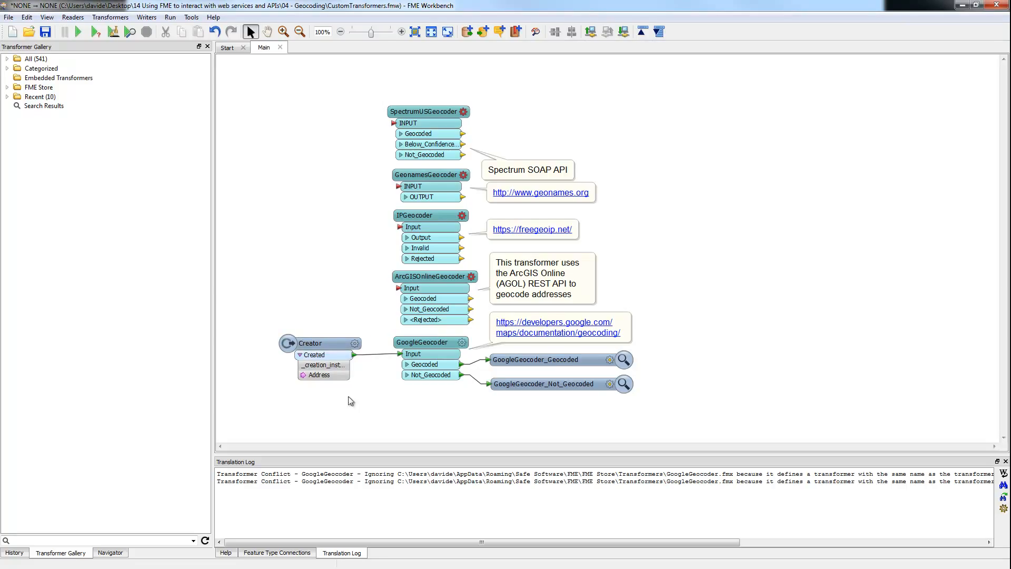
{"action": "left_click", "coordinate": [354, 347]}
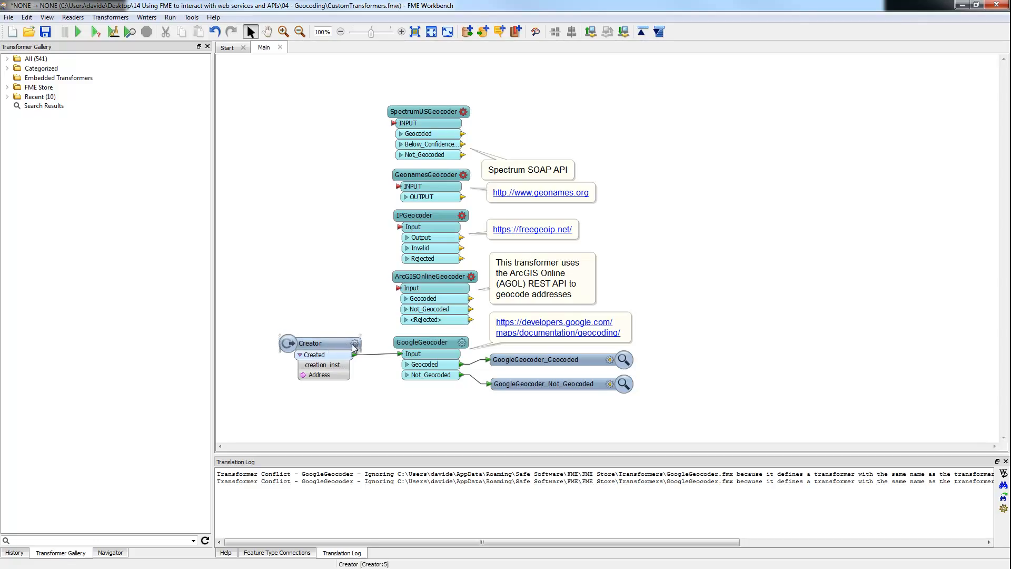
{"action": "double_click", "coordinate": [319, 375]}
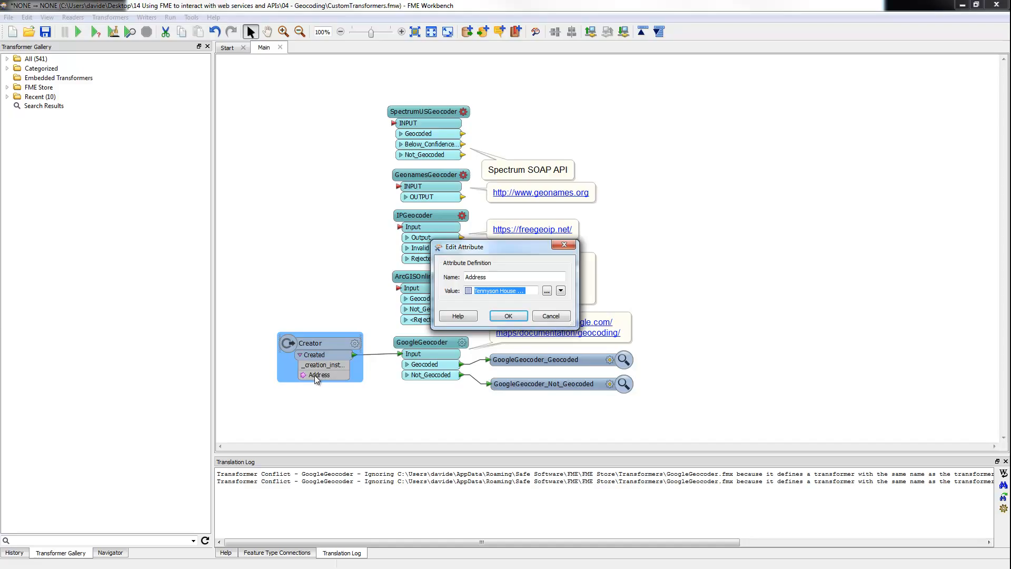
{"action": "left_click", "coordinate": [547, 292]}
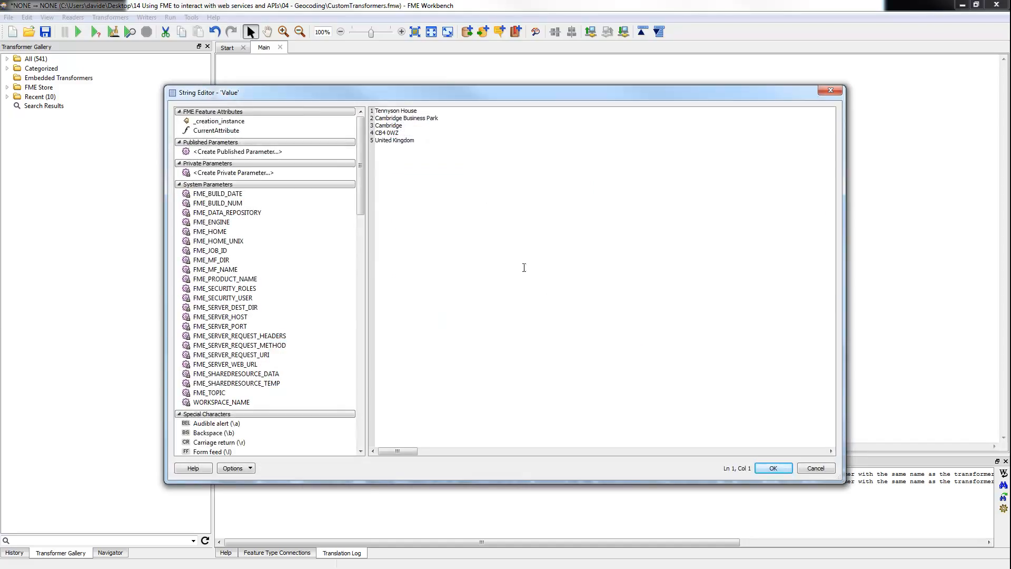
{"action": "key", "text": "ctrl+a"}
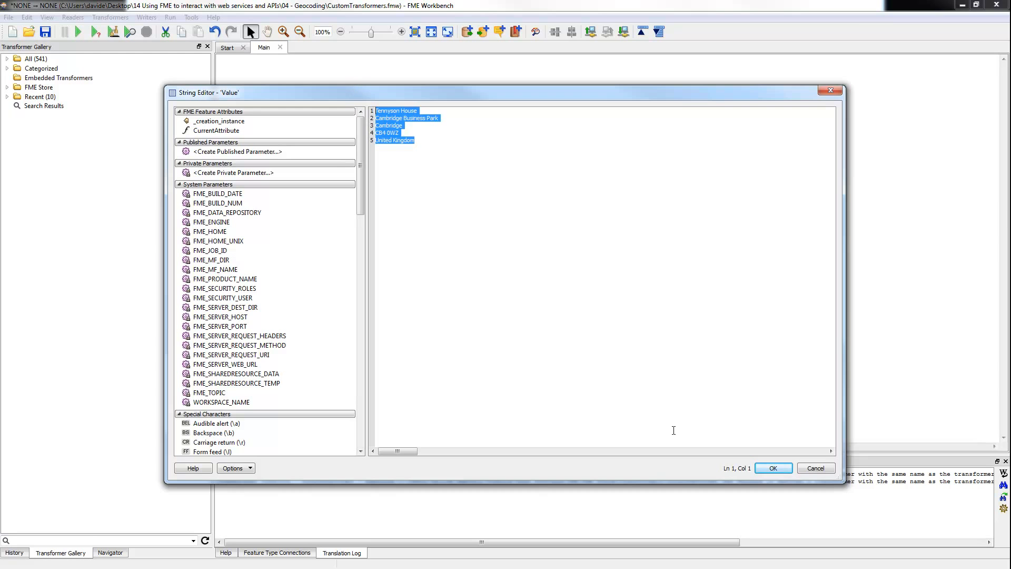
{"action": "left_click", "coordinate": [773, 468]}
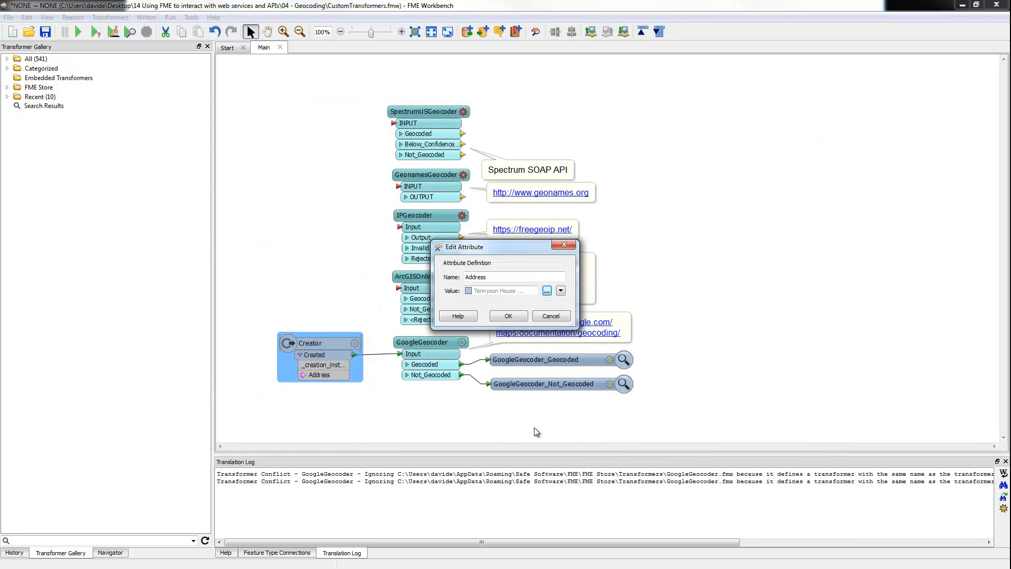
{"action": "left_click", "coordinate": [508, 319]}
Step: Review the GoogleGeocoder's address format and freeform address settings and close its parameters unchanged
{"action": "left_click", "coordinate": [436, 413]}
{"action": "left_click", "coordinate": [446, 375]}
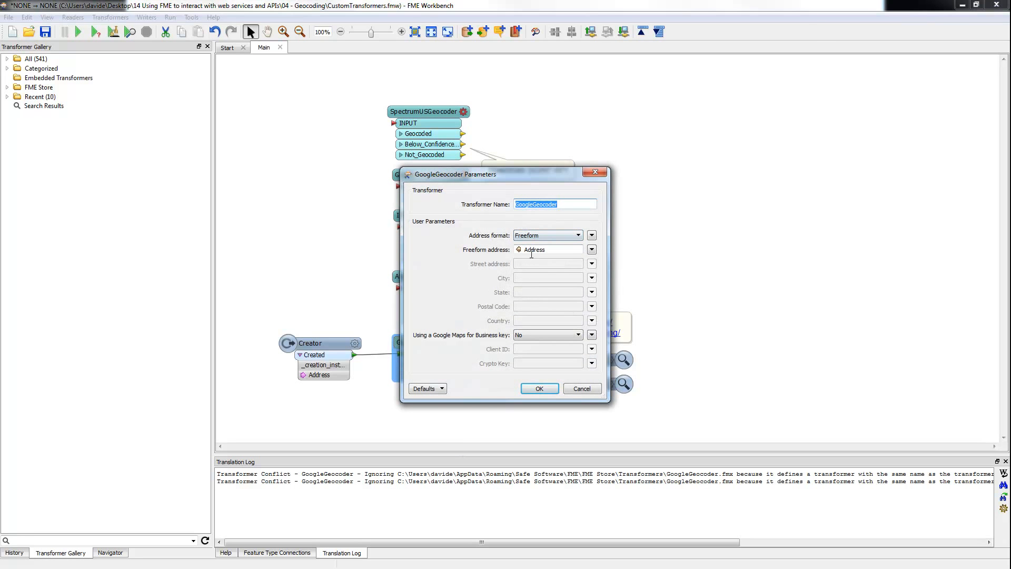
{"action": "left_click", "coordinate": [540, 388]}
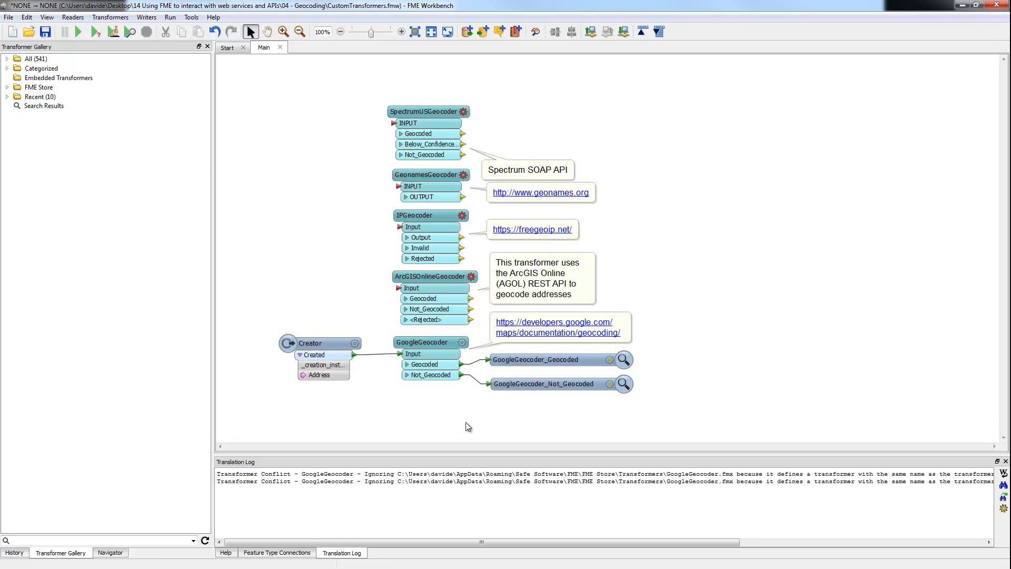
Step: Run the geocoding workspace, widen the location_type column of the output table, inspect the mapped point and minimise the Data Inspector
{"action": "left_click", "coordinate": [81, 32]}
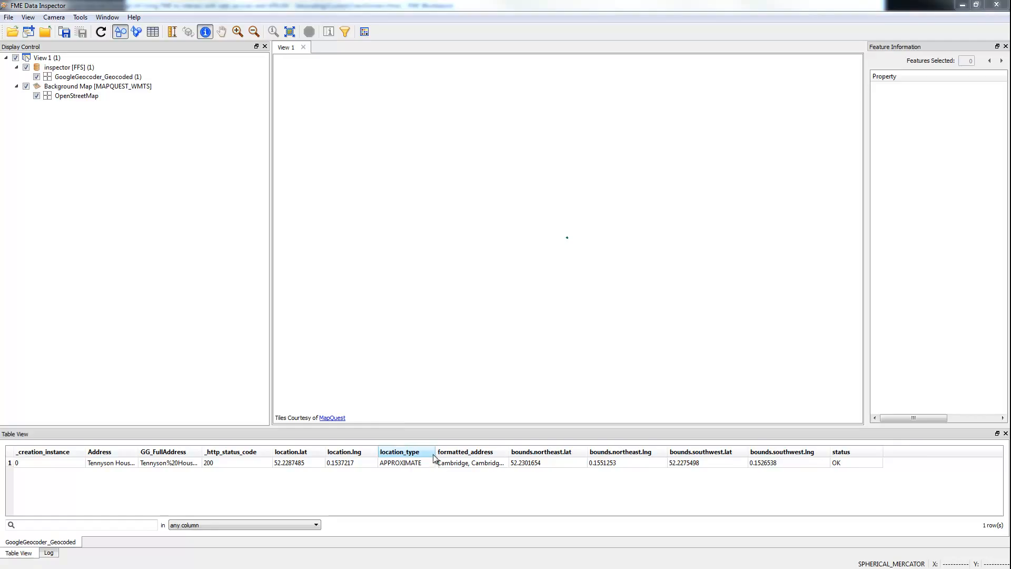
{"action": "left_click_drag", "start_coordinate": [436, 452], "coordinate": [468, 458]}
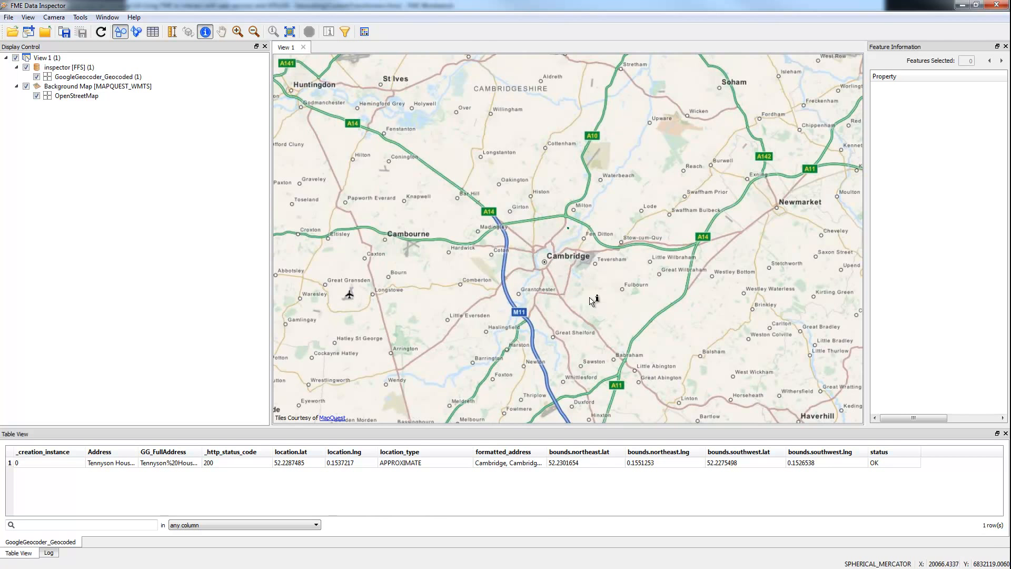
{"action": "left_click", "coordinate": [962, 5]}
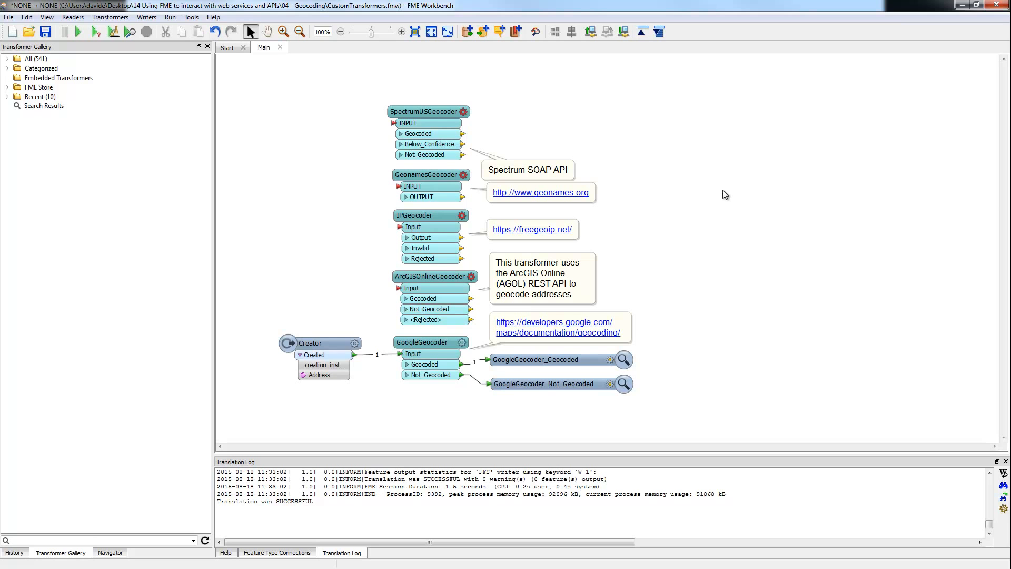
Step: Add an ArcGISOnlineGeoenricher transformer and place it in the empty canvas area beside the Geonames and Spectrum annotations
{"action": "type", "text": "a"}
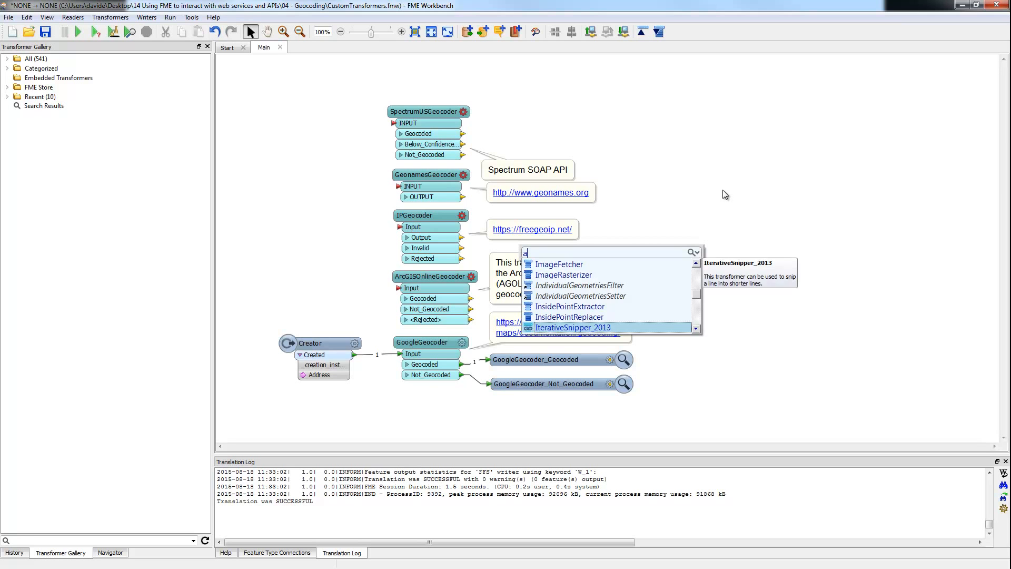
{"action": "type", "text": "rcig"}
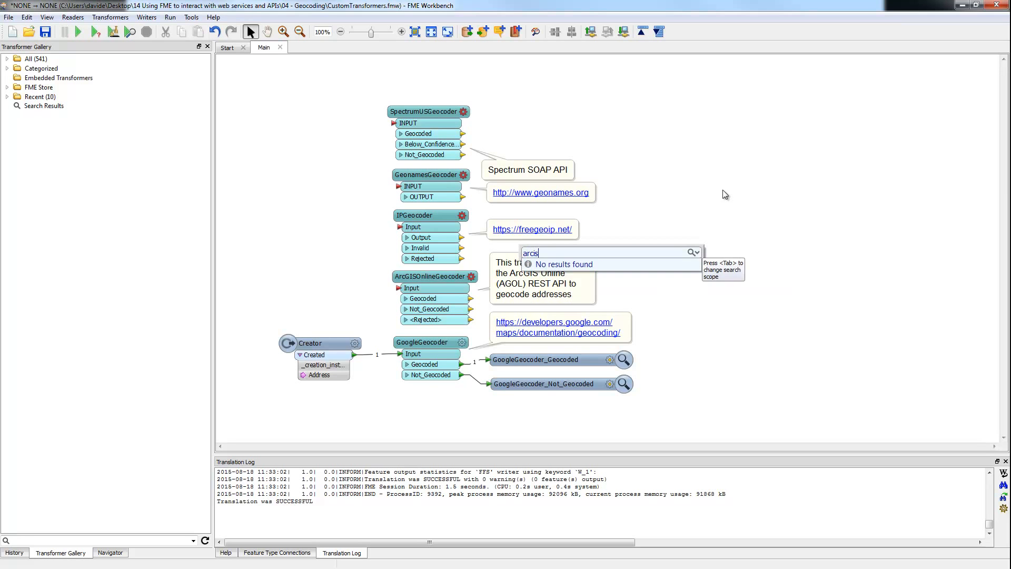
{"action": "key", "text": "BackSpace"}
{"action": "key", "text": "BackSpace"}
{"action": "key", "text": "BackSpace"}
{"action": "type", "text": "cgis"}
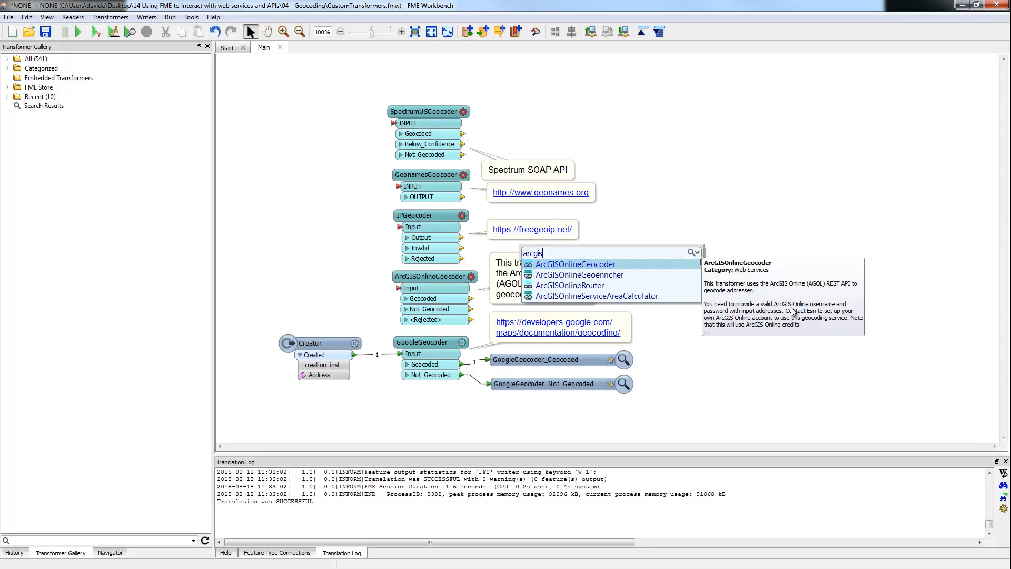
{"action": "double_click", "coordinate": [608, 275]}
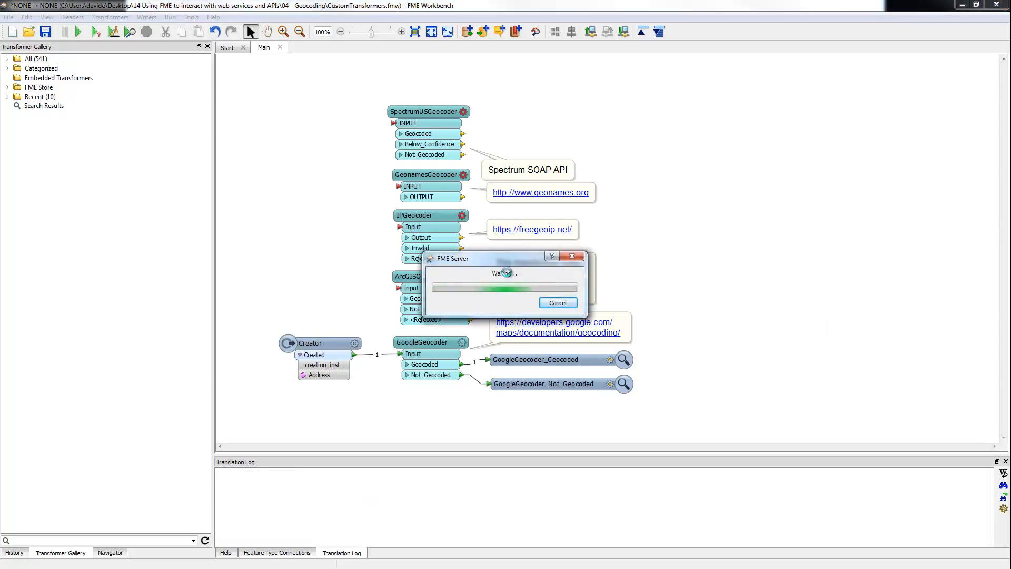
{"action": "left_click_drag", "start_coordinate": [390, 390], "coordinate": [692, 183]}
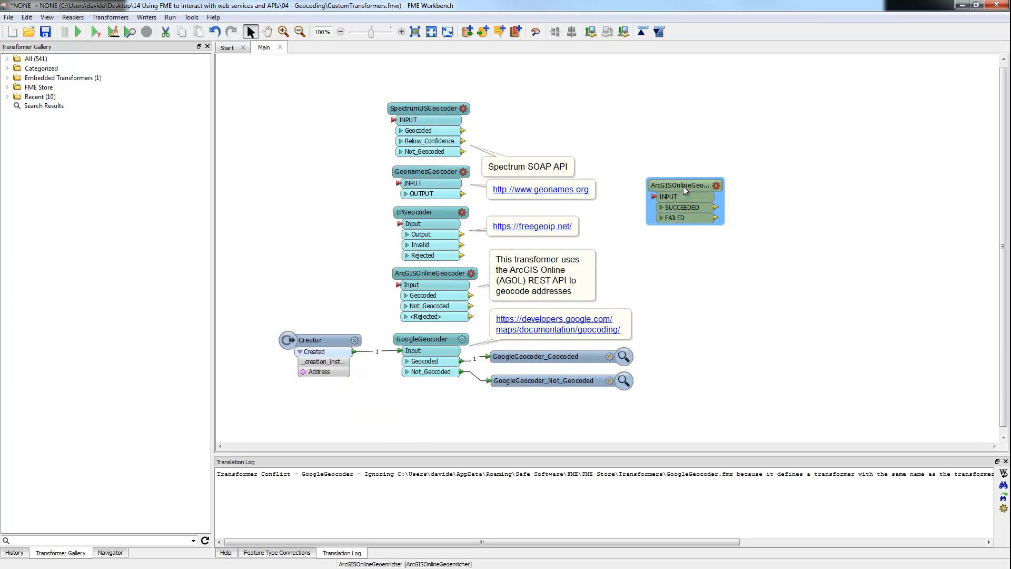
Step: Open the ArcGISOnlineGeoenricher's definition, examine its whole transformer layout and close it
{"action": "right_click", "coordinate": [684, 187]}
{"action": "left_click", "coordinate": [695, 194]}
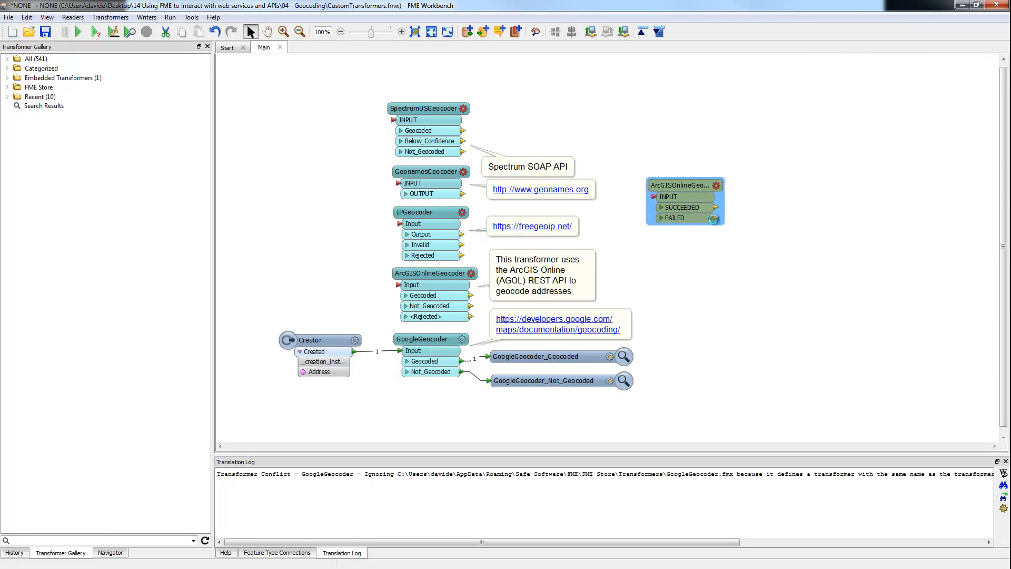
{"action": "left_click", "coordinate": [415, 32]}
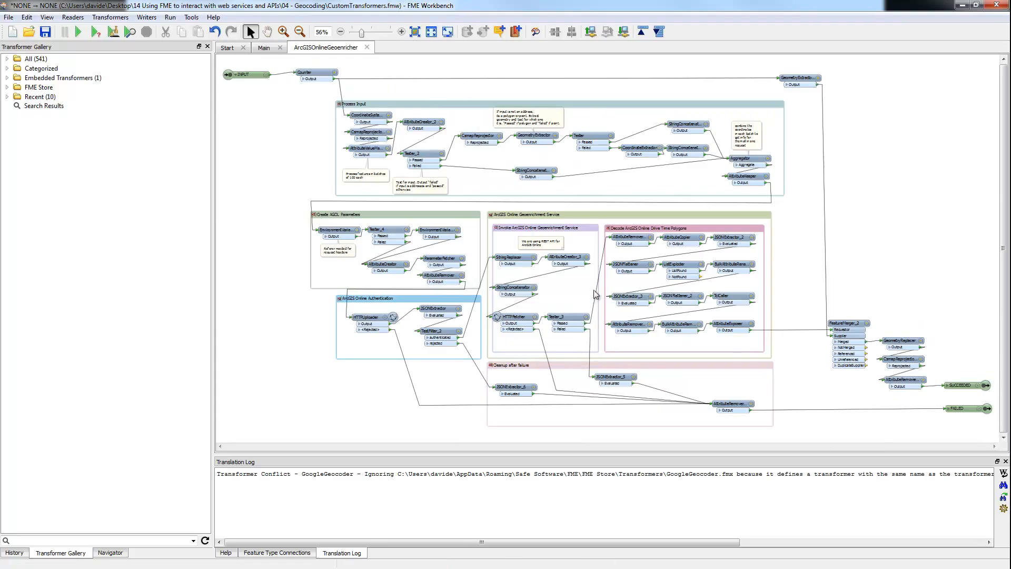
{"action": "left_click", "coordinate": [367, 47]}
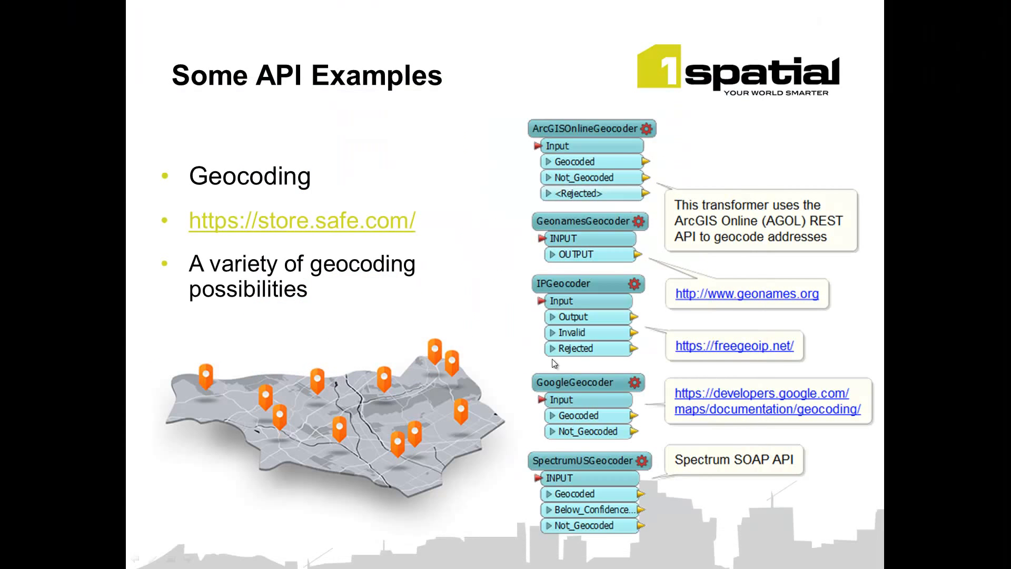
Step: Advance to the Environment Agency DataShare slide, follow its WMS or WFS link and open the OGC WFS Environmental Data page
{"action": "left_click", "coordinate": [484, 334]}
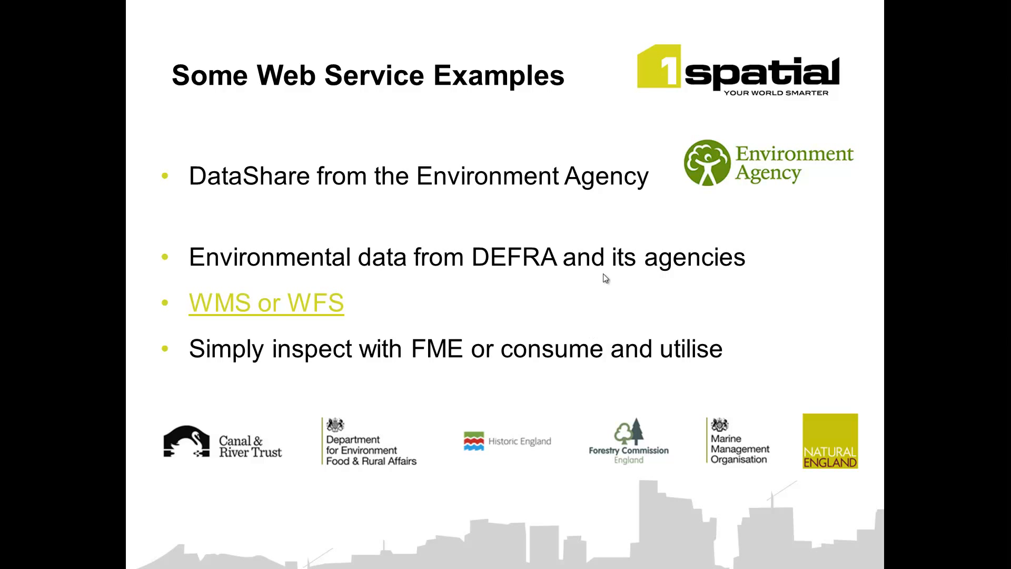
{"action": "left_click", "coordinate": [264, 307]}
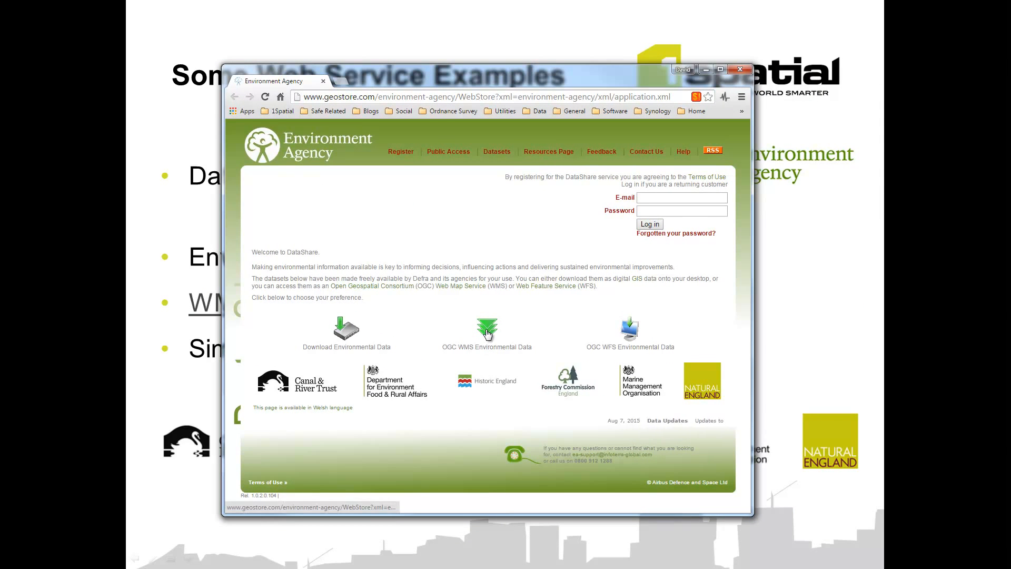
{"action": "left_click", "coordinate": [630, 332]}
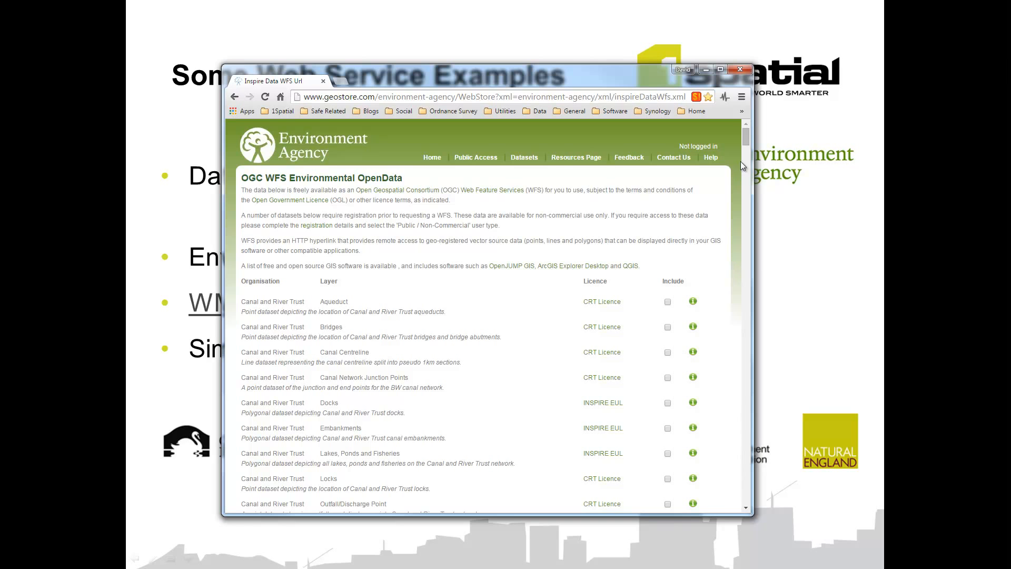
Step: Examine the WFS layer listing and the generated WFS URL field at the end of the page
{"action": "left_click_drag", "start_coordinate": [744, 133], "coordinate": [745, 498]}
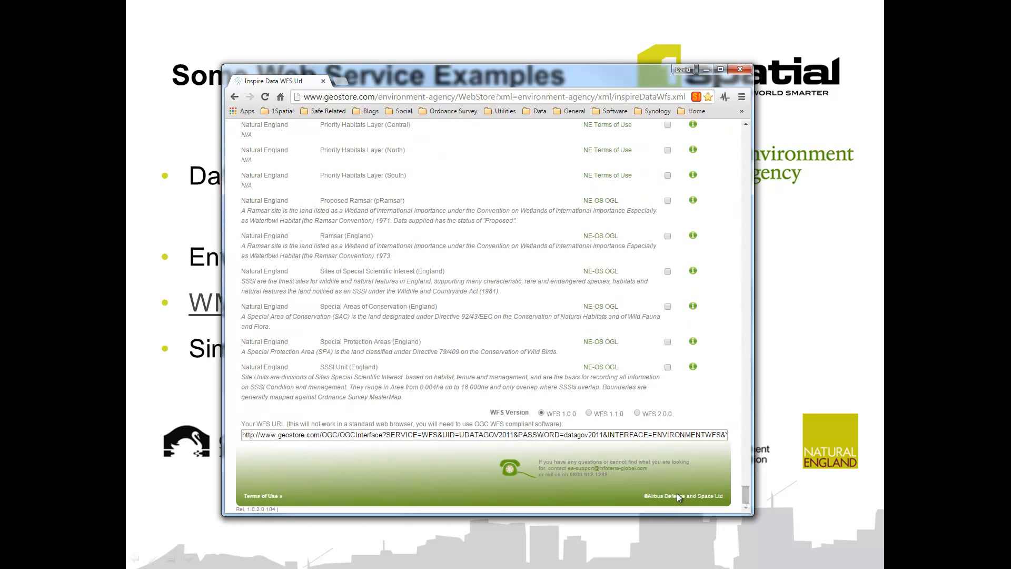
{"action": "left_click", "coordinate": [537, 435]}
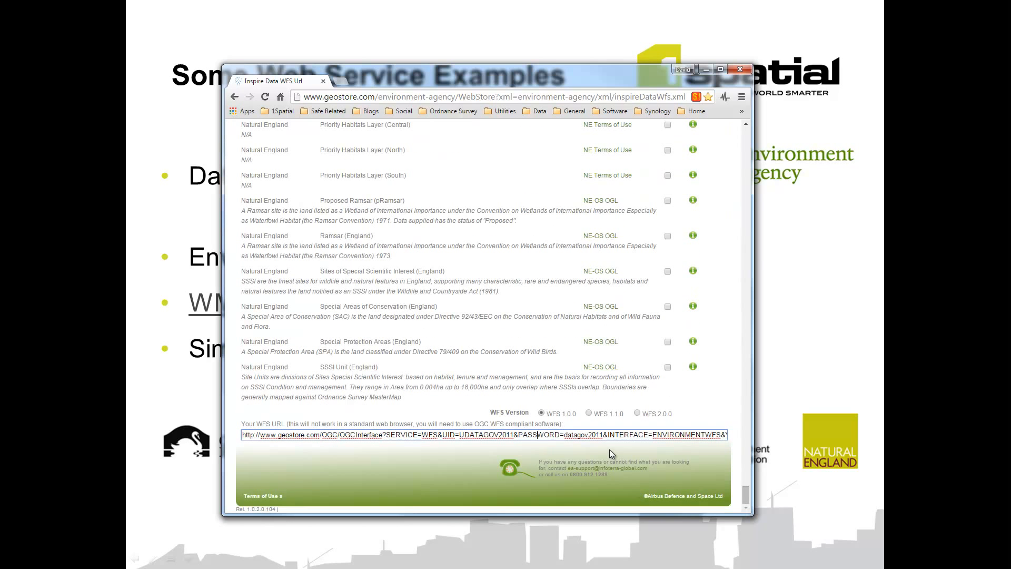
{"action": "left_click_drag", "start_coordinate": [745, 497], "coordinate": [747, 450]}
{"action": "left_click_drag", "start_coordinate": [747, 447], "coordinate": [745, 402]}
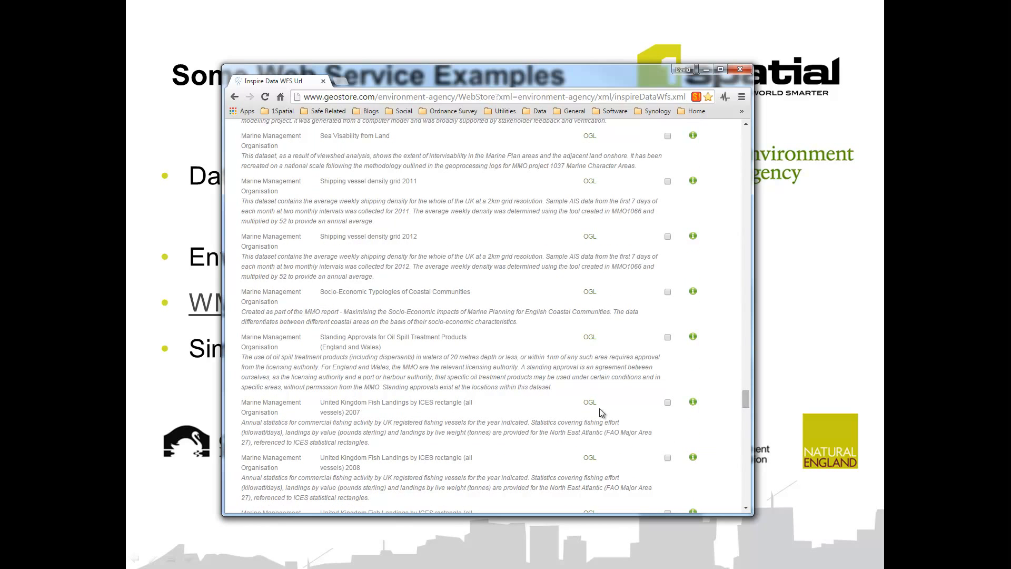
Step: Search the page for "sssi" and step through the matches to the Sites of Special Scientific Interest (England) layer
{"action": "key", "text": "ctrl+f"}
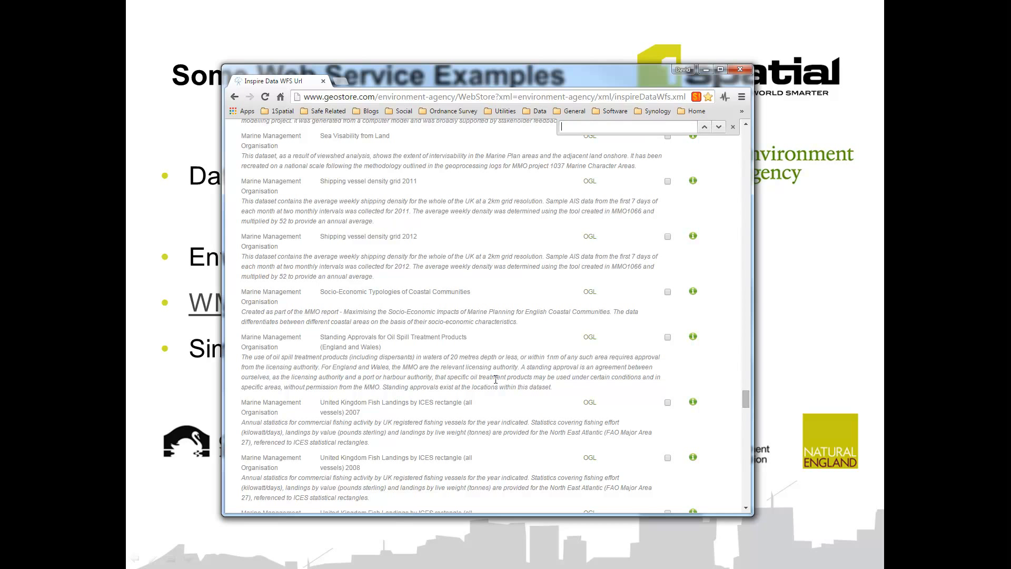
{"action": "type", "text": "sssi"}
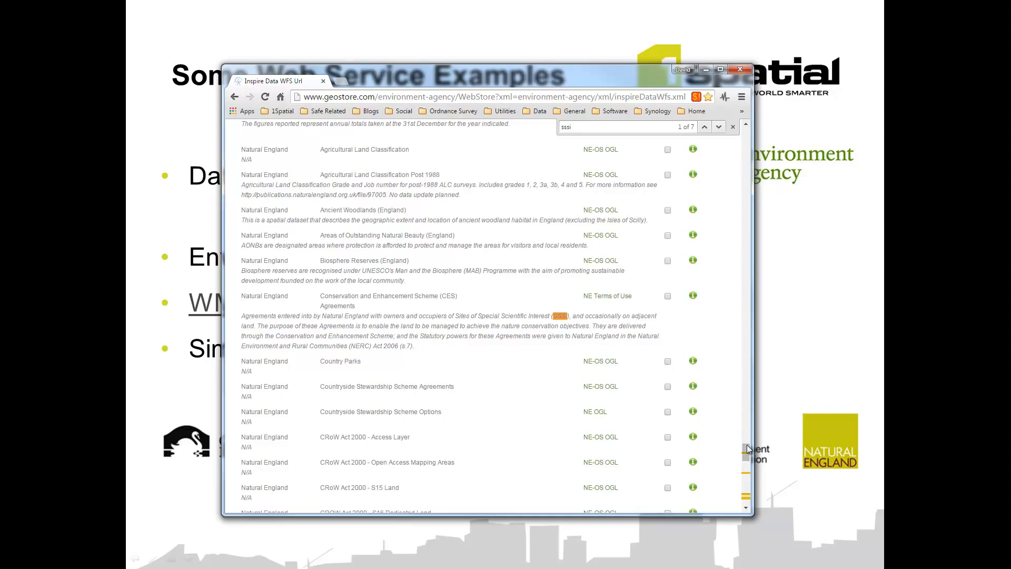
{"action": "left_click", "coordinate": [720, 127]}
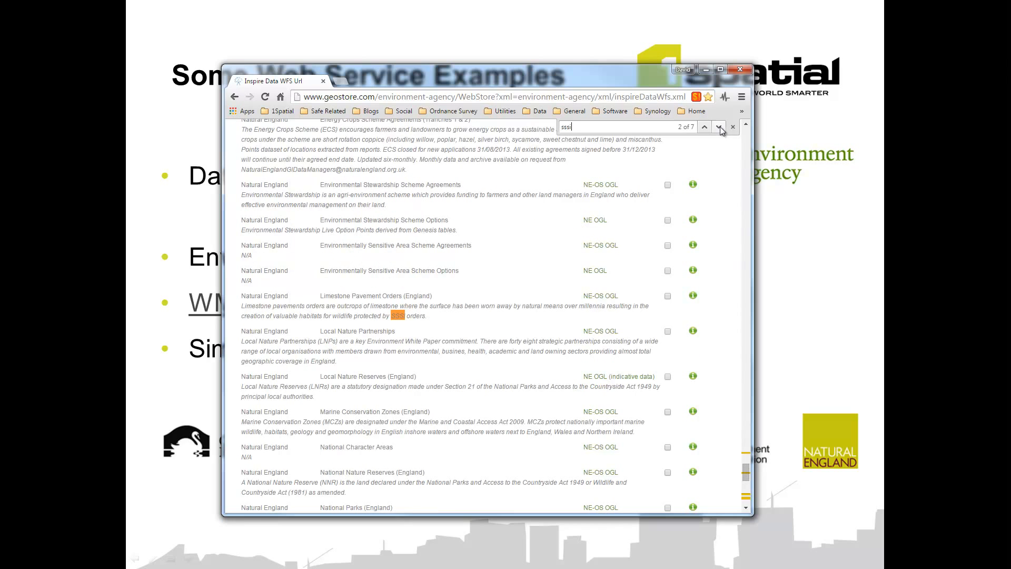
{"action": "left_click", "coordinate": [719, 128]}
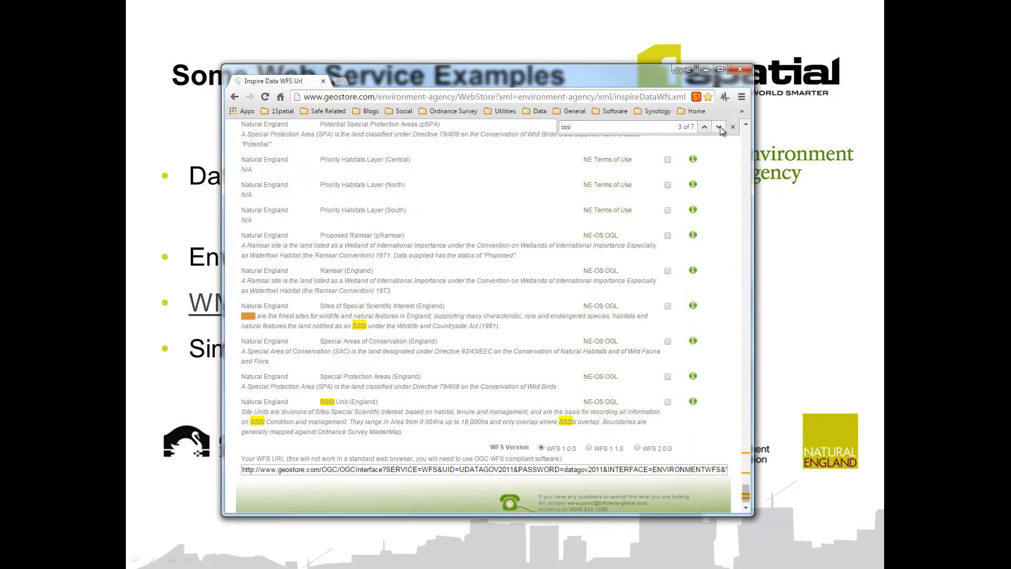
Step: Include the Sites of Special Scientific Interest, Special Protection Areas and Proposed Ramsar layers, and select the resulting WFS URL for copying
{"action": "left_click", "coordinate": [668, 307]}
{"action": "left_click", "coordinate": [668, 377]}
{"action": "left_click", "coordinate": [668, 235]}
{"action": "left_click", "coordinate": [647, 470]}
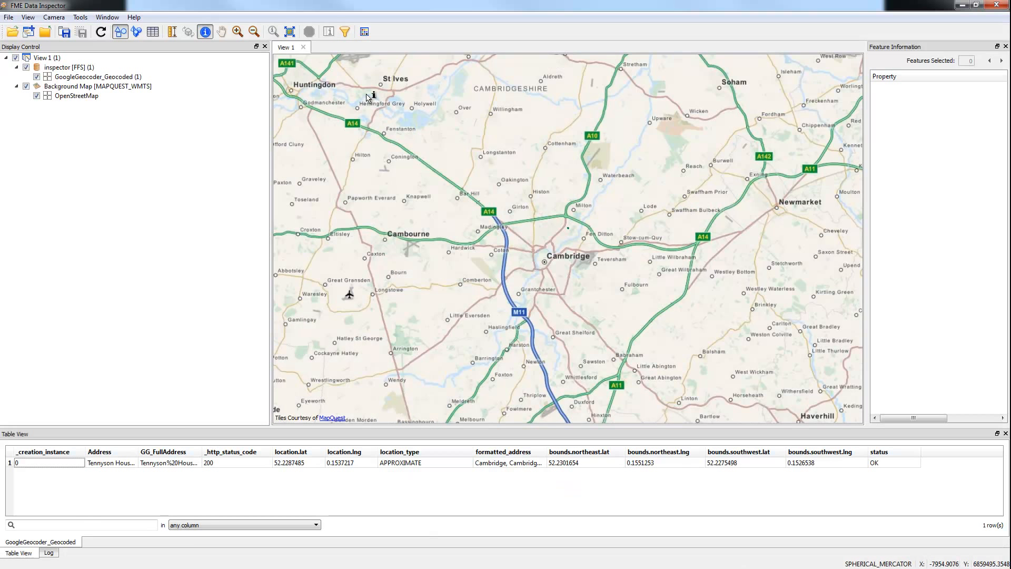
Step: Open a dataset in FME Data Inspector with format WFS (Web Feature Service) and paste the copied service URL containing the access password
{"action": "left_click", "coordinate": [13, 32]}
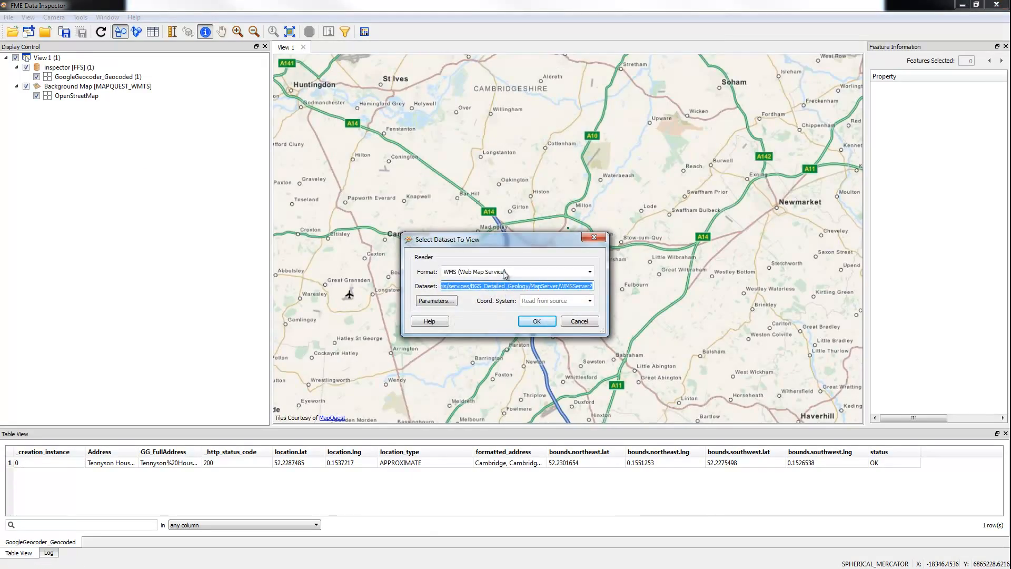
{"action": "left_click", "coordinate": [519, 272]}
{"action": "type", "text": "wfs"}
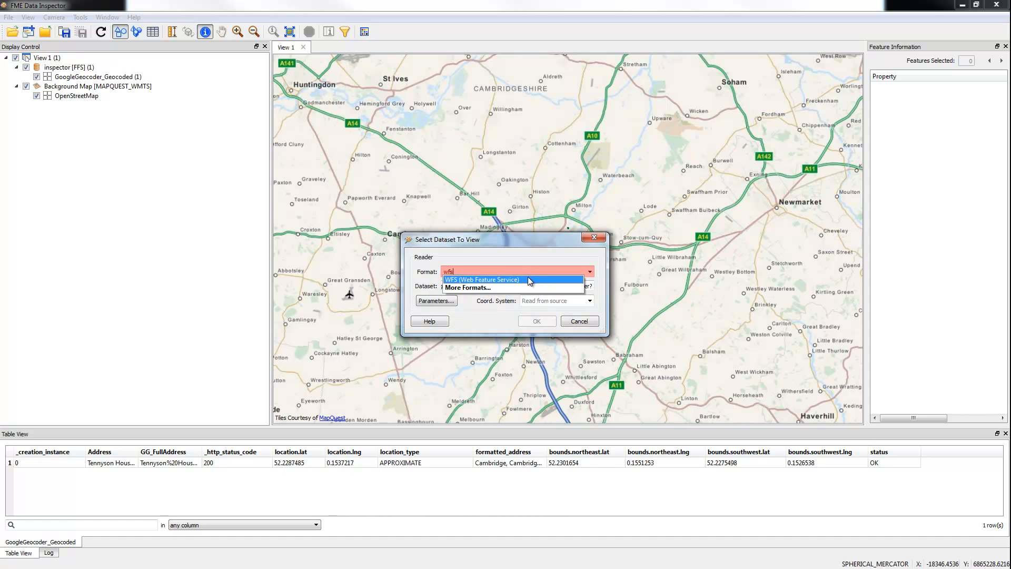
{"action": "left_click", "coordinate": [528, 278]}
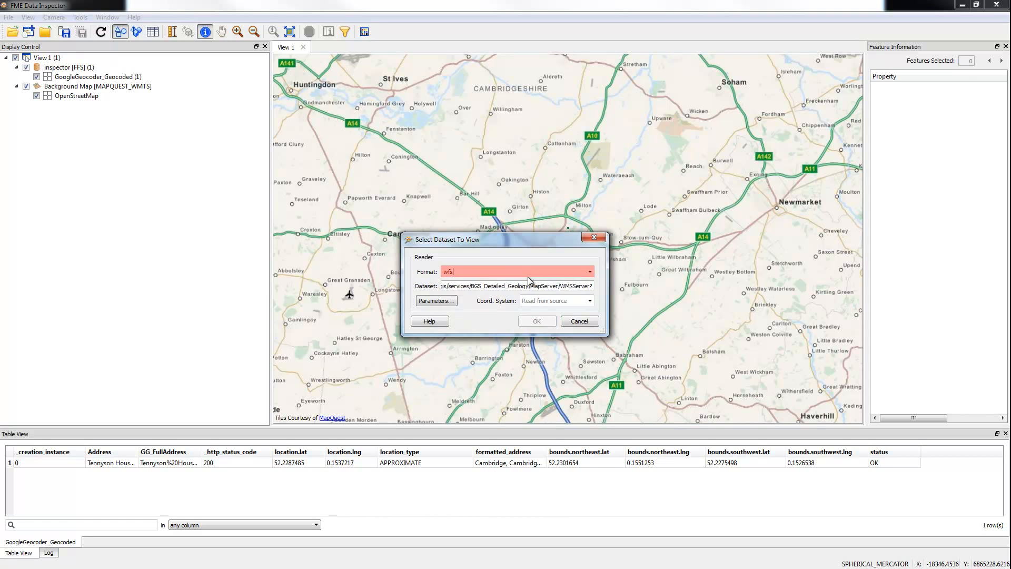
{"action": "key", "text": "ctrl+v"}
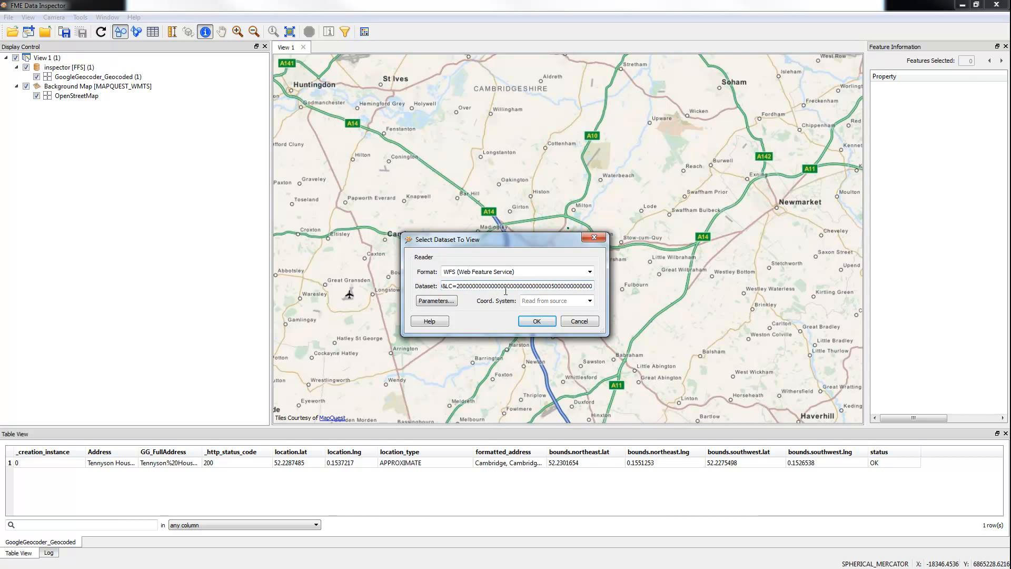
Step: Choose the Special Protection Areas (England) feature type in the WFS parameters and load the dataset
{"action": "left_click", "coordinate": [437, 300]}
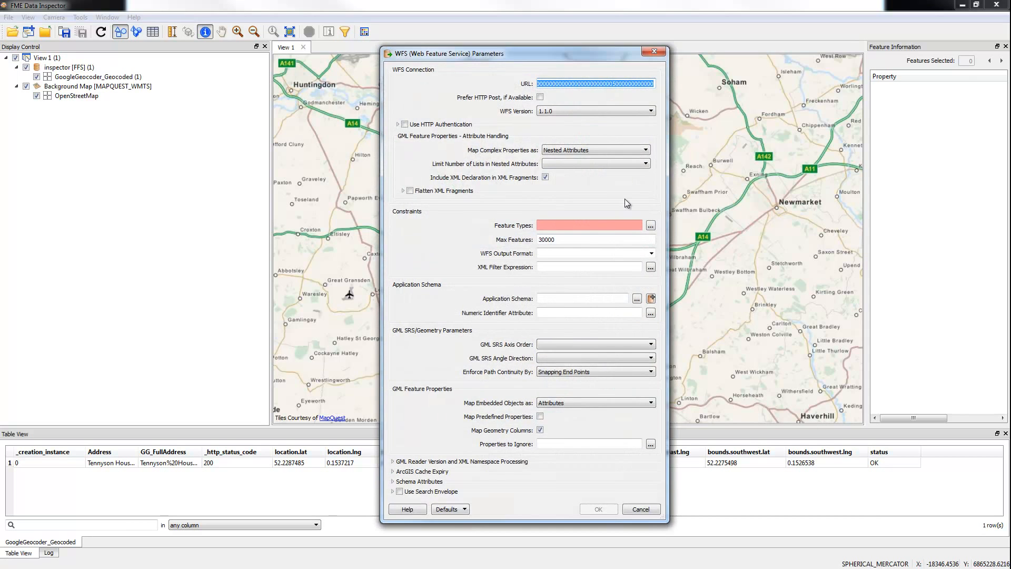
{"action": "left_click", "coordinate": [651, 225]}
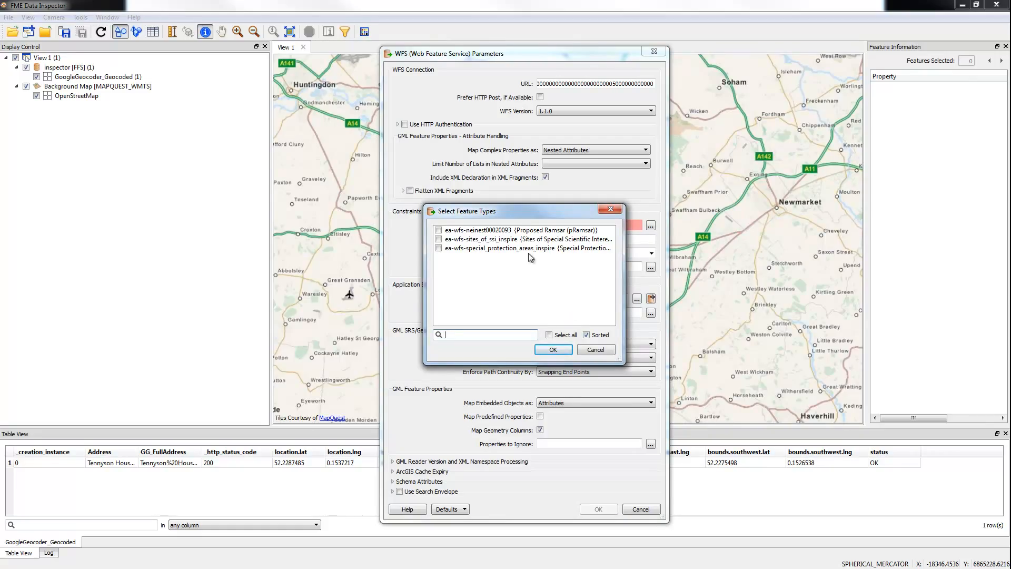
{"action": "left_click", "coordinate": [474, 250]}
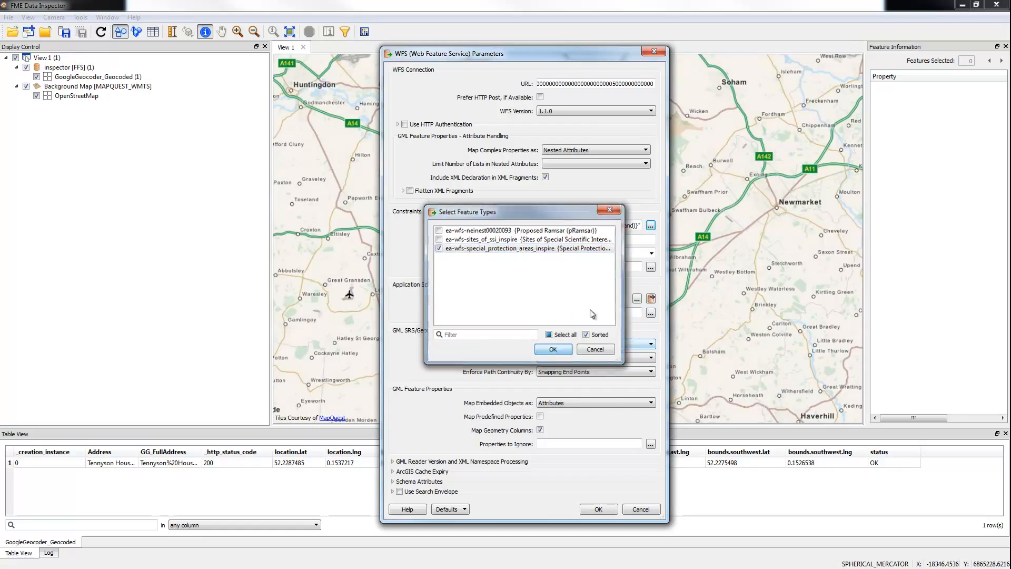
{"action": "left_click", "coordinate": [558, 350]}
{"action": "double_click", "coordinate": [569, 240]}
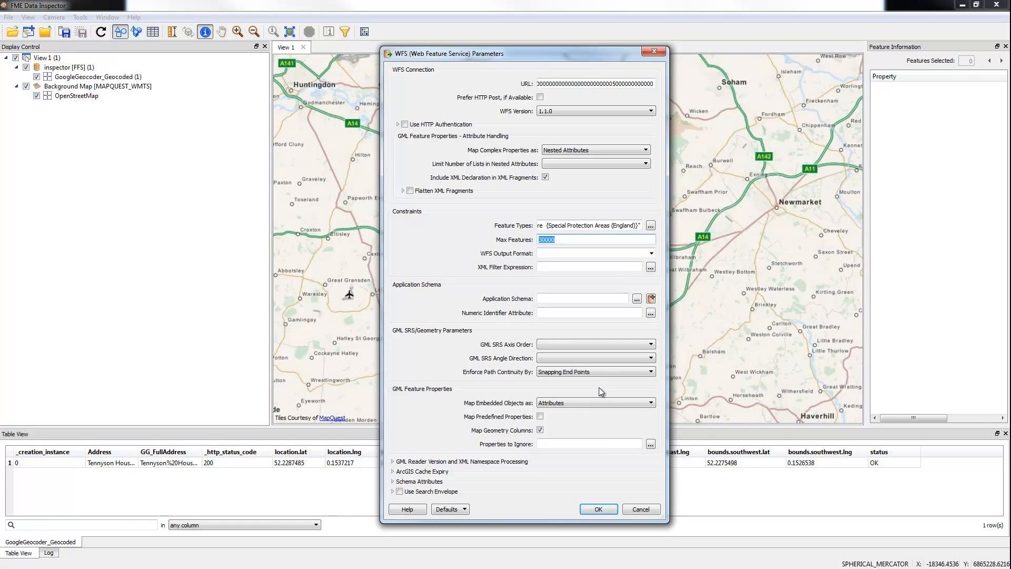
{"action": "left_click", "coordinate": [599, 510]}
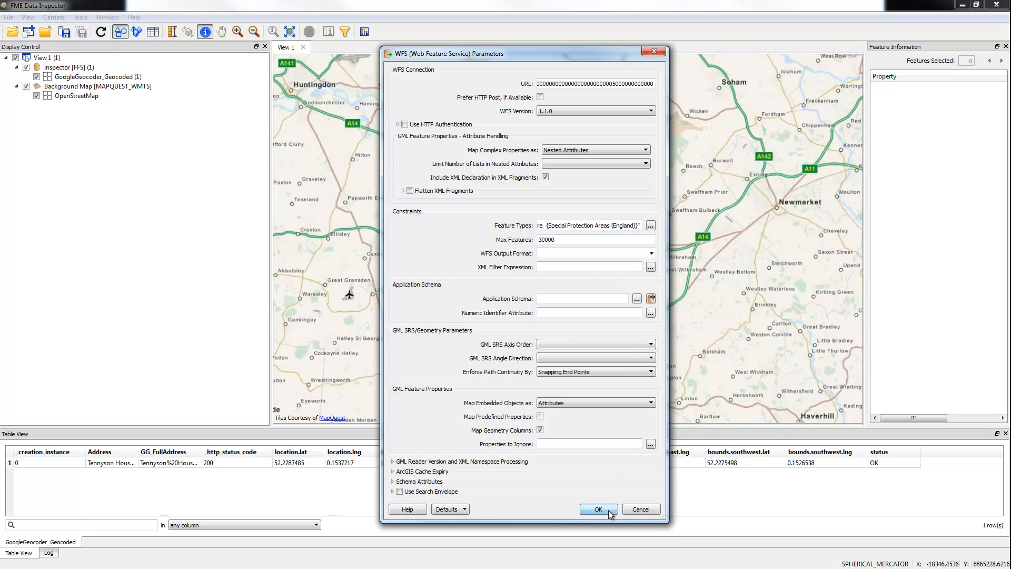
{"action": "left_click", "coordinate": [536, 322]}
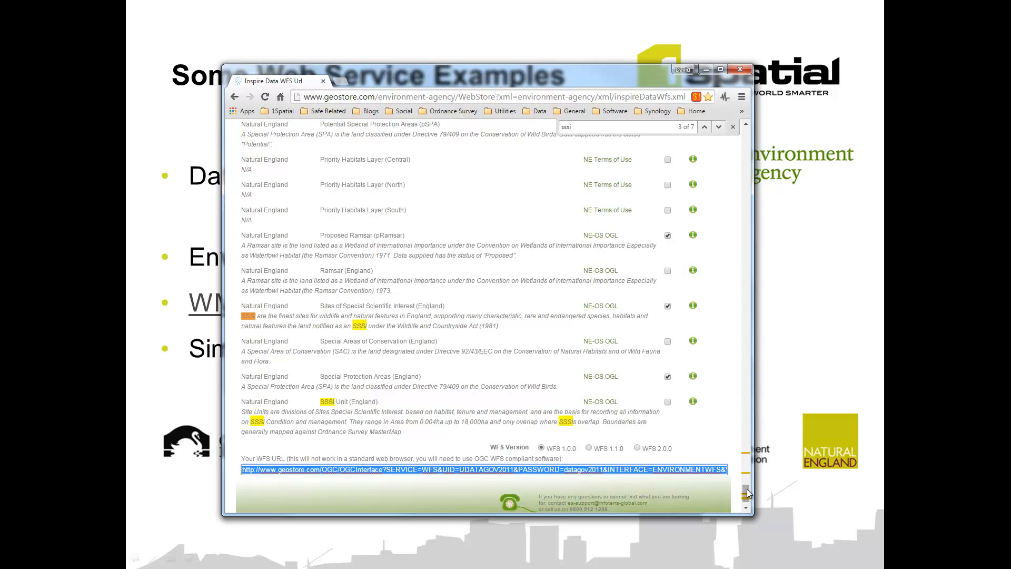
Step: Return to the start of the Environment Agency layer page, minimise the browser and advance to the Data.gov.uk slide
{"action": "left_click_drag", "start_coordinate": [748, 492], "coordinate": [745, 130]}
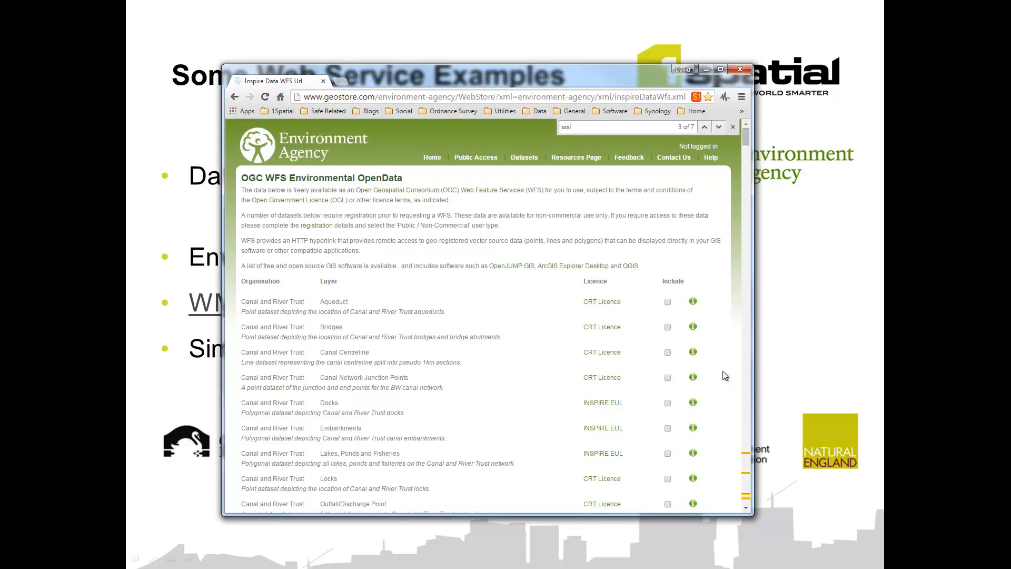
{"action": "left_click", "coordinate": [705, 69]}
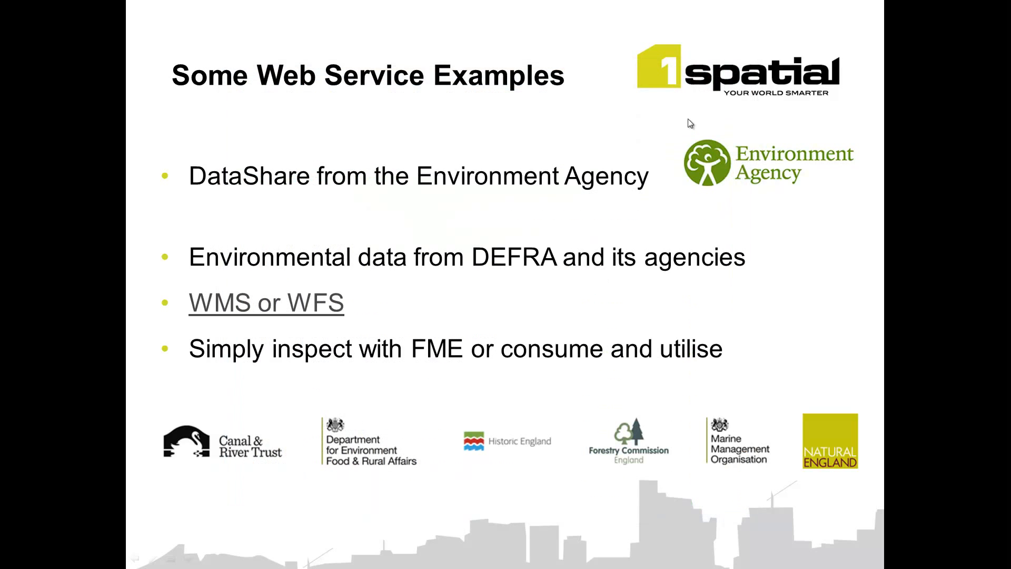
{"action": "left_click", "coordinate": [665, 317]}
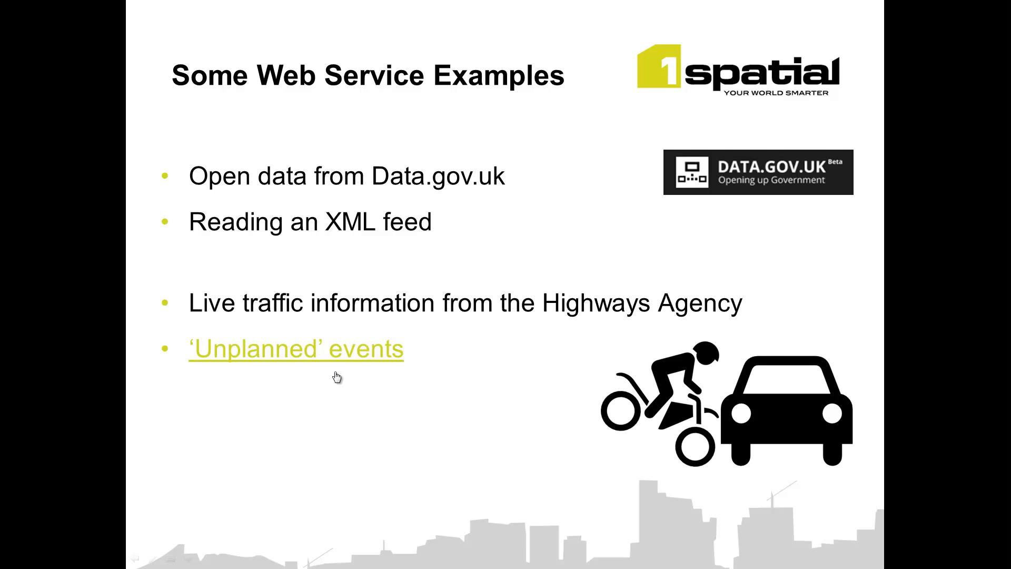
Step: Follow the 'Unplanned' events link and open the Highways Agency XML feed content.xml from the resource page
{"action": "left_click", "coordinate": [321, 358]}
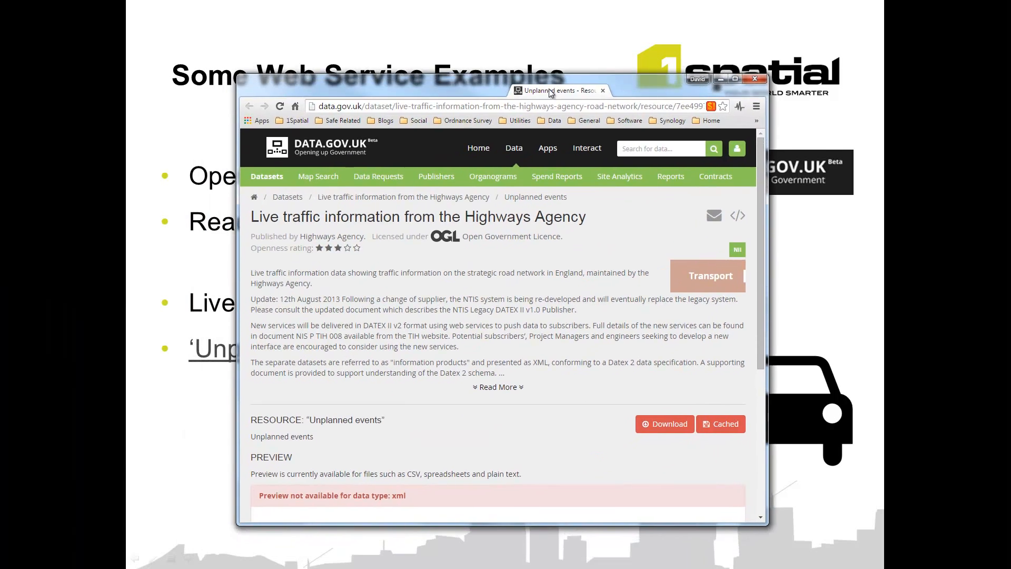
{"action": "scroll", "coordinate": [565, 289], "scroll_direction": "down", "scroll_amount": 4}
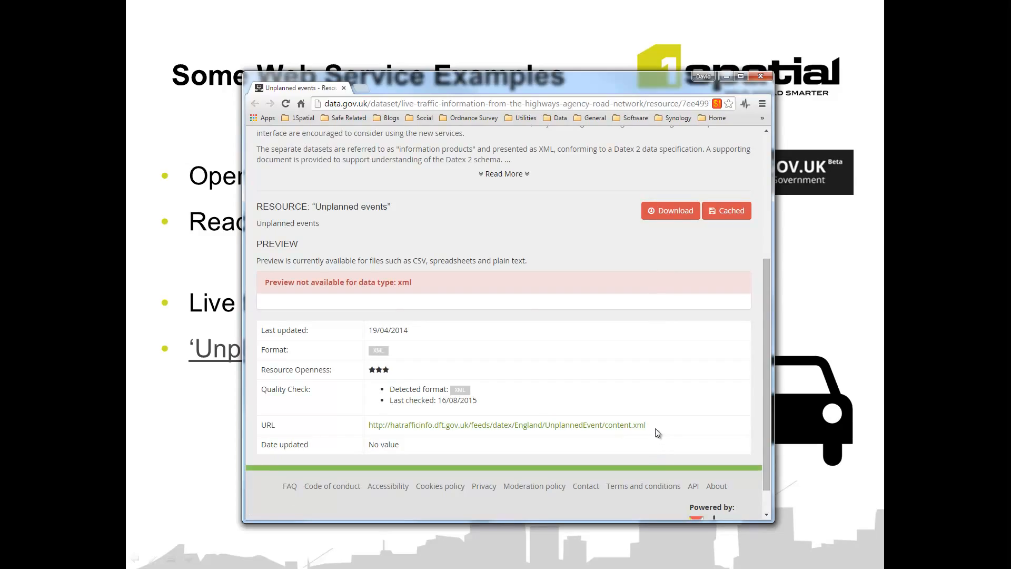
{"action": "left_click", "coordinate": [633, 427]}
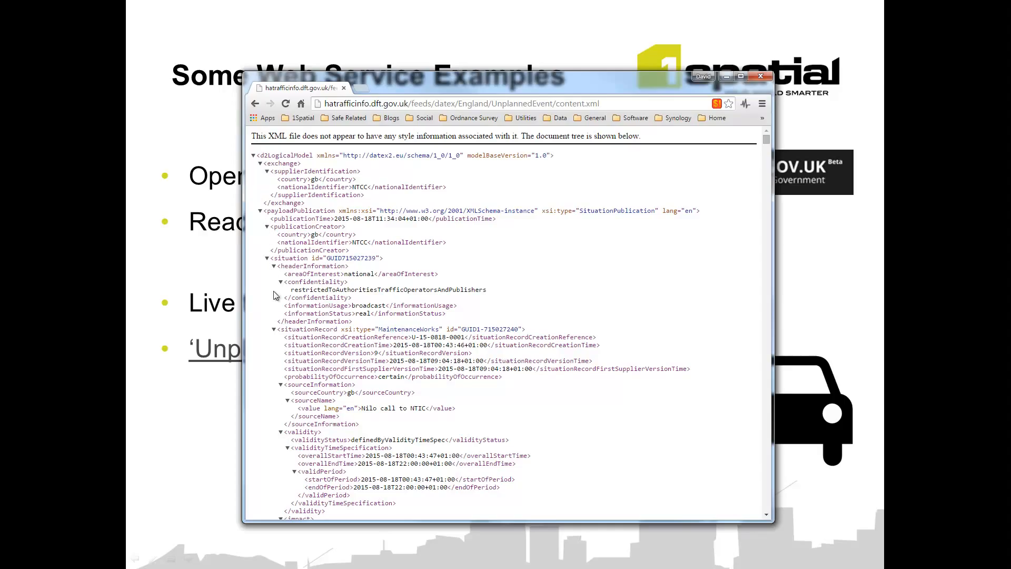
Step: Collapse the first twelve situation elements of the XML feed one after another to examine its structure
{"action": "left_click", "coordinate": [266, 259]}
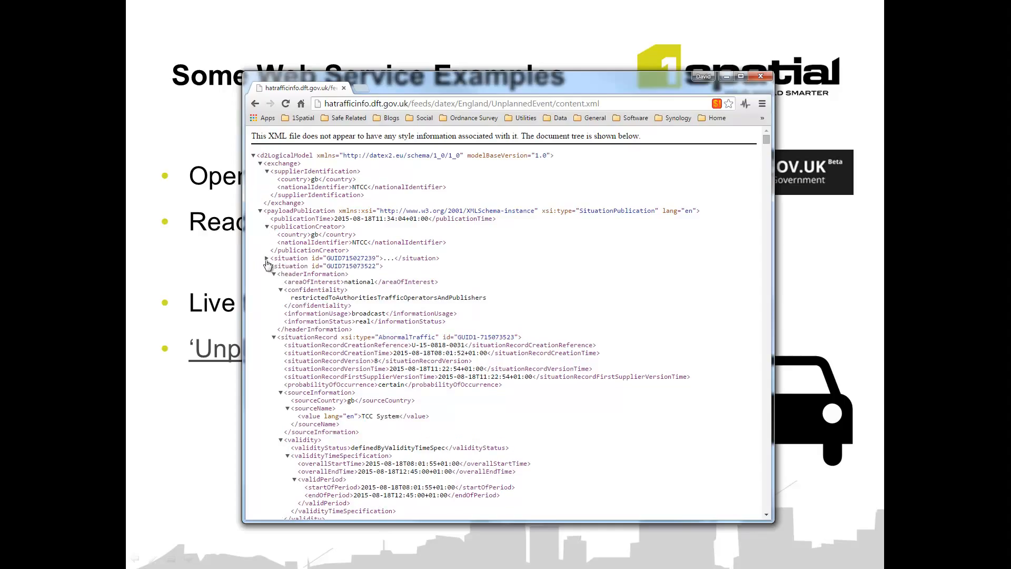
{"action": "left_click", "coordinate": [267, 266]}
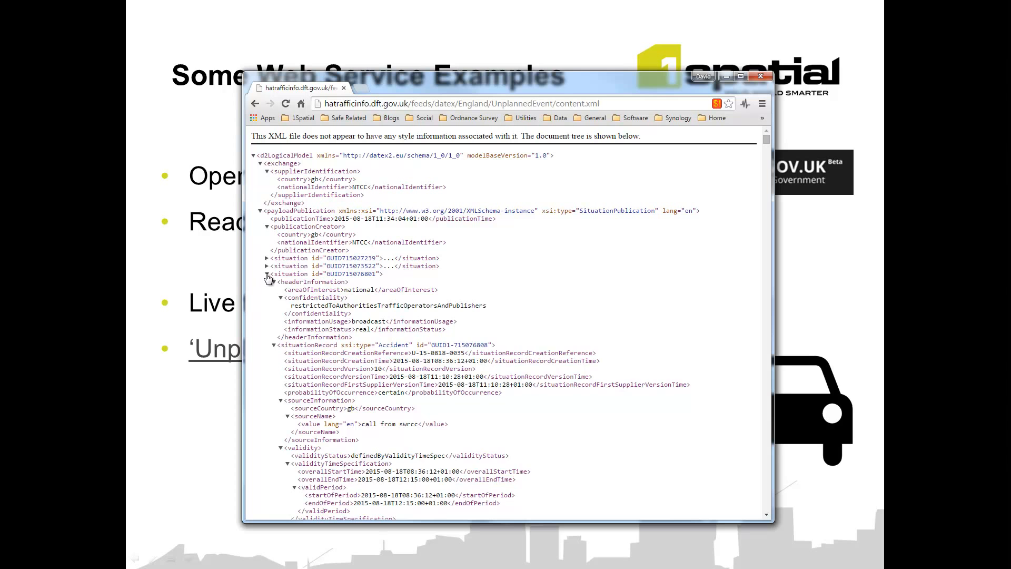
{"action": "left_click", "coordinate": [267, 274]}
{"action": "left_click", "coordinate": [267, 282]}
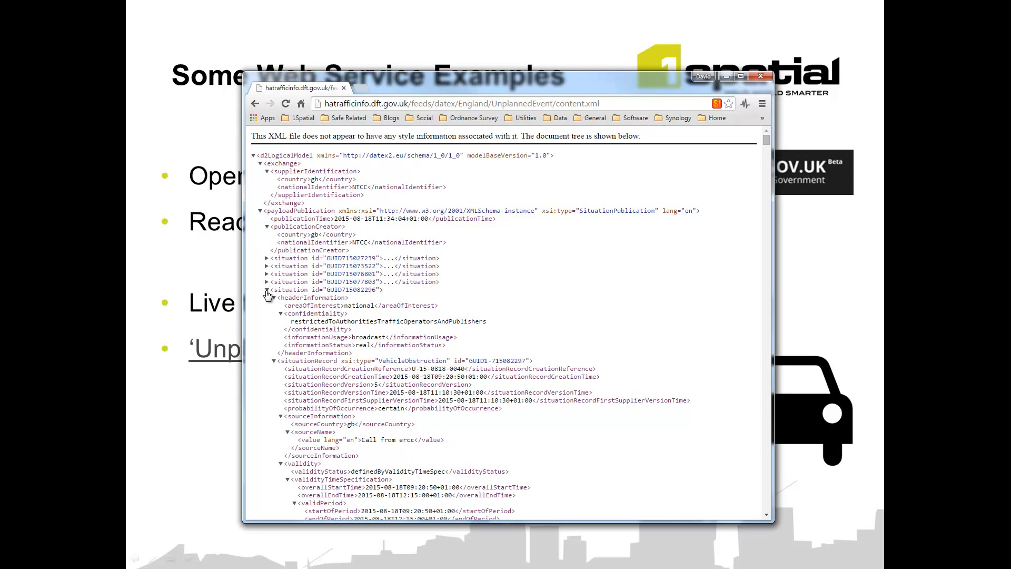
{"action": "left_click", "coordinate": [267, 290]}
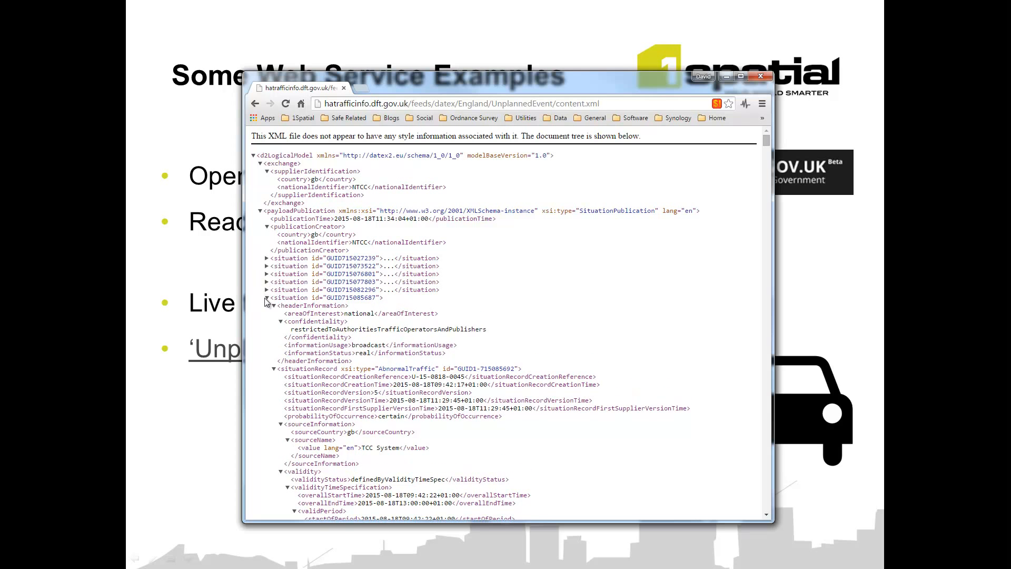
{"action": "left_click", "coordinate": [267, 298]}
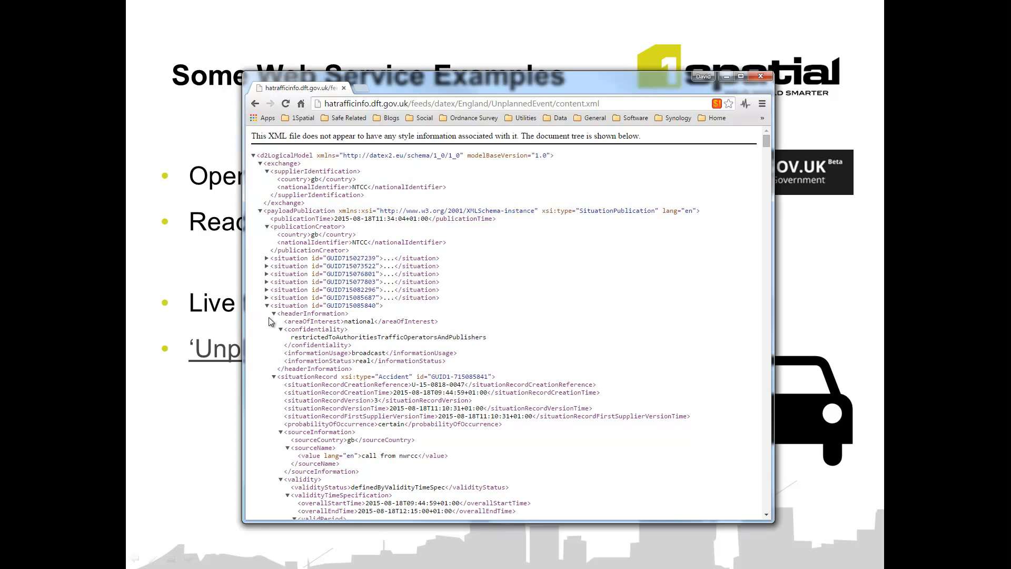
{"action": "left_click", "coordinate": [268, 306]}
{"action": "left_click", "coordinate": [267, 314]}
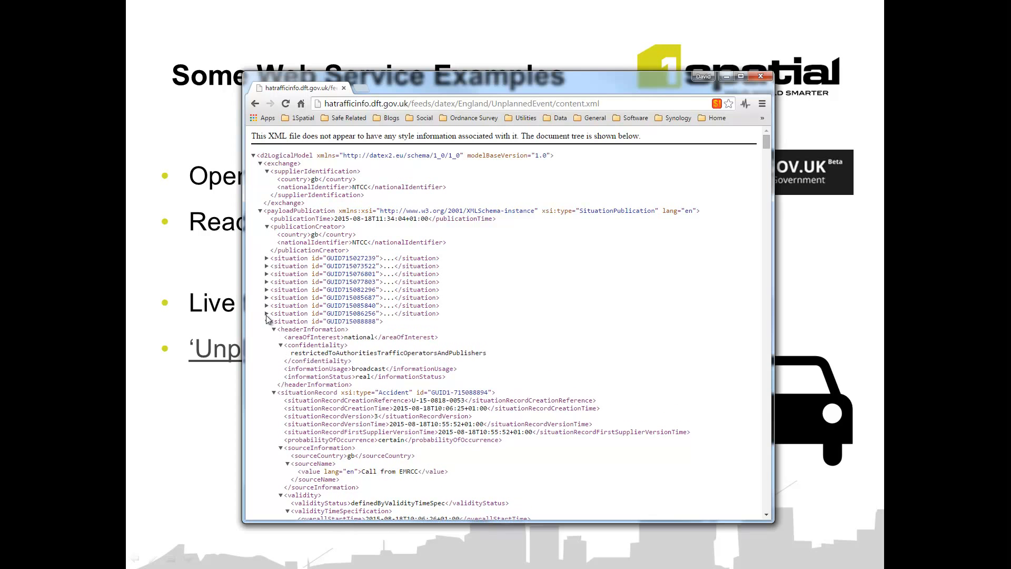
{"action": "left_click", "coordinate": [268, 322]}
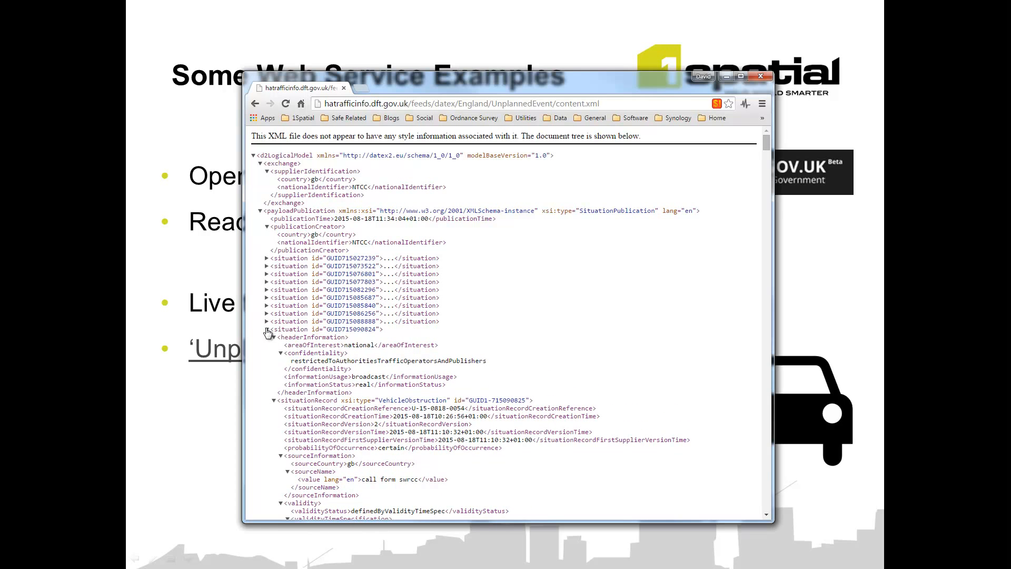
{"action": "left_click", "coordinate": [267, 330]}
{"action": "left_click", "coordinate": [267, 338]}
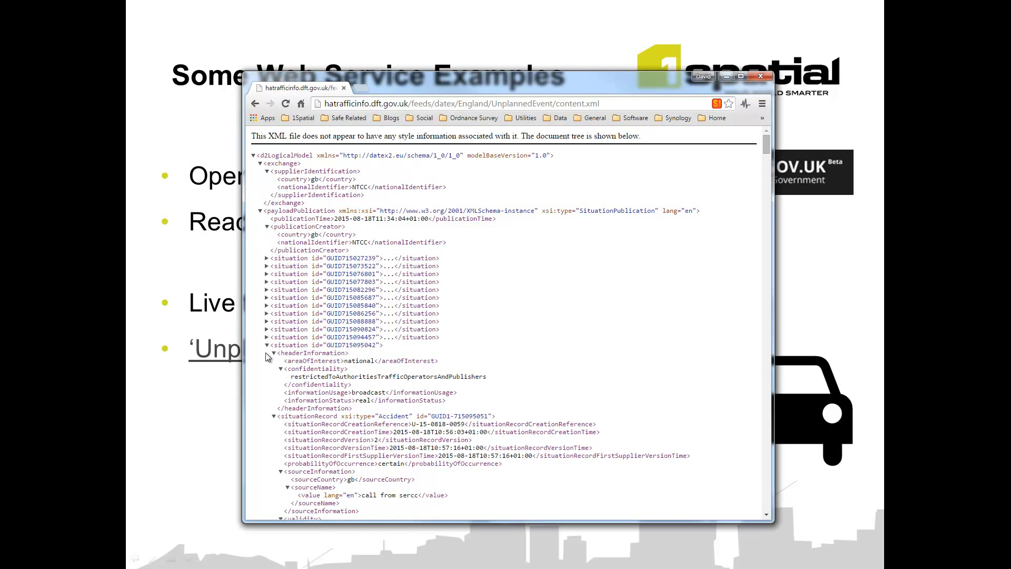
{"action": "left_click", "coordinate": [267, 345]}
Step: Expand the first situation element of the feed to view its record, and minimise the browser
{"action": "mouse_move", "coordinate": [766, 152]}
{"action": "left_mouse_down"}
{"action": "mouse_move", "coordinate": [763, 473]}
{"action": "mouse_move", "coordinate": [774, 140]}
{"action": "left_mouse_up"}
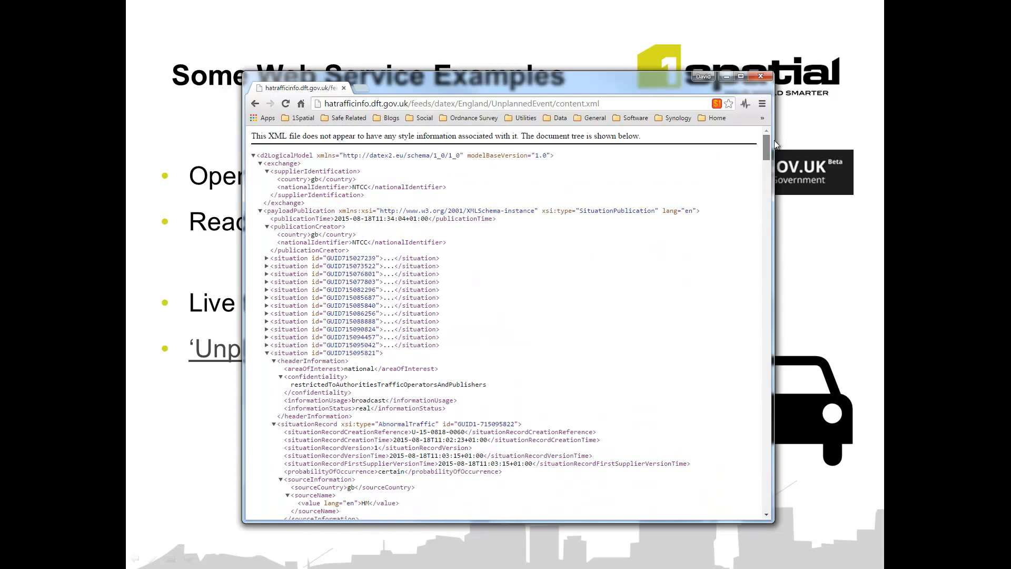
{"action": "left_click", "coordinate": [267, 258]}
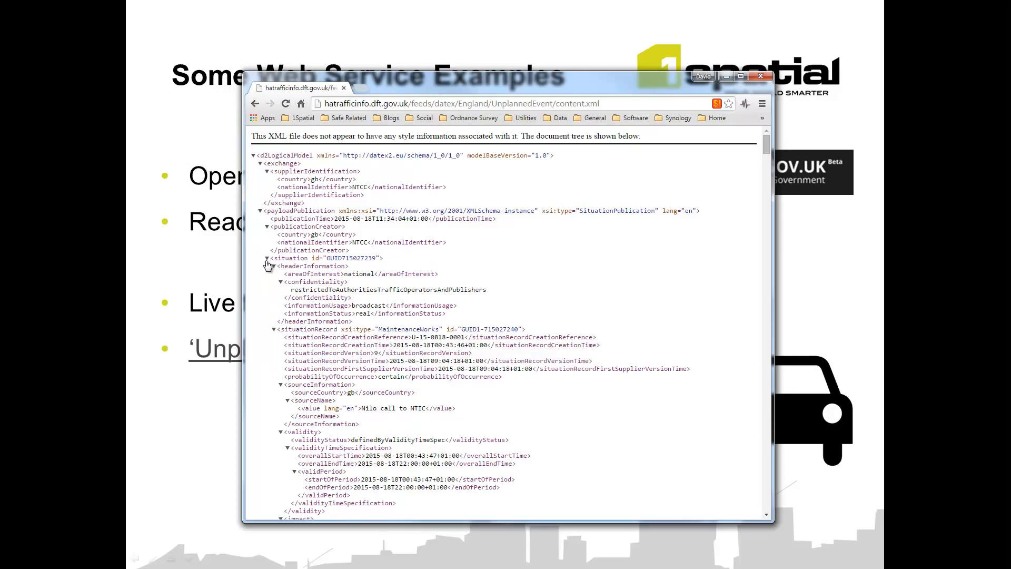
{"action": "left_click", "coordinate": [727, 77]}
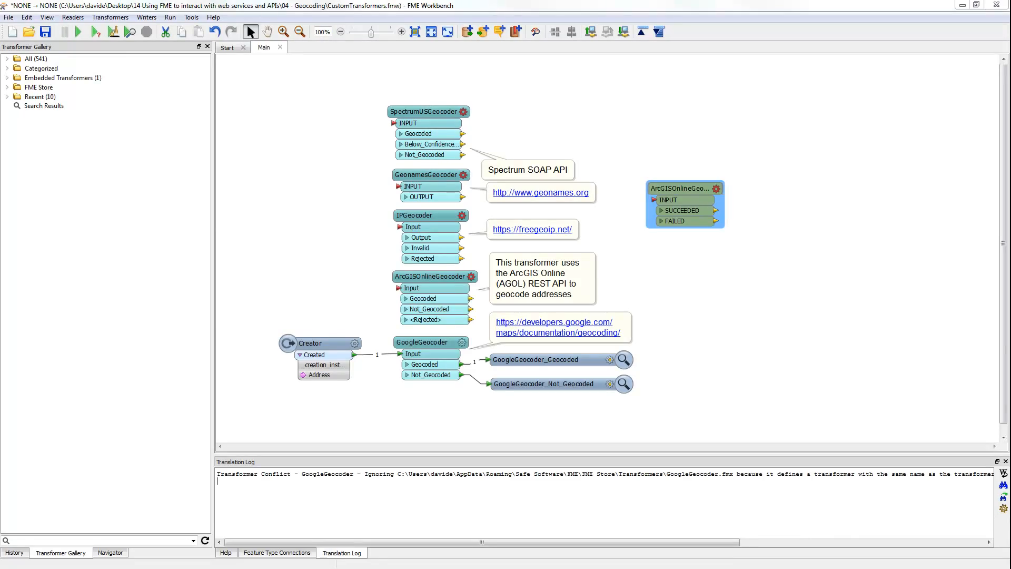
Step: Close the CustomTransformers workspace without saving its changes, going to the HighwaysEngland workspace
{"action": "key", "text": "alt+F4"}
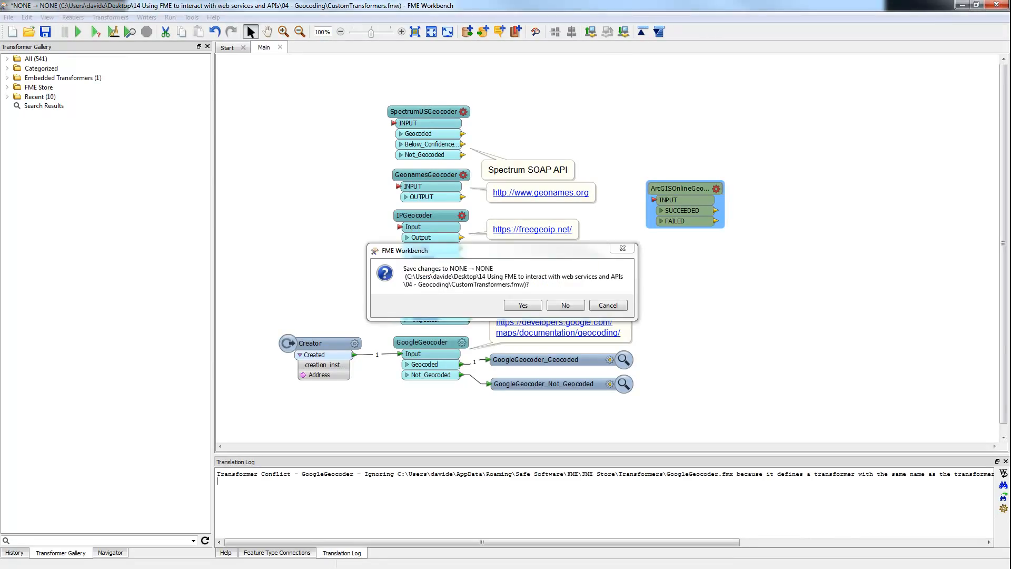
{"action": "left_click", "coordinate": [565, 308]}
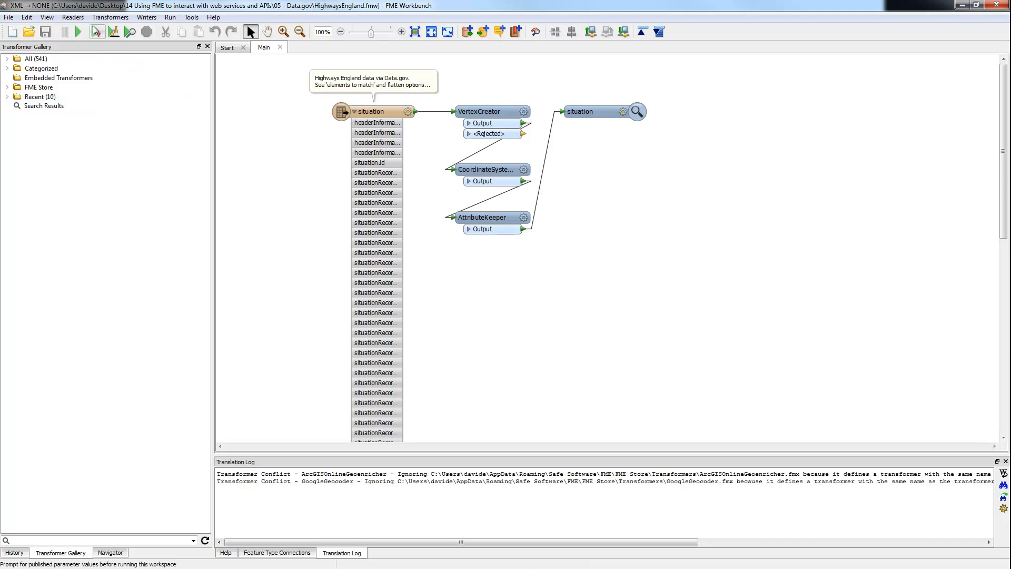
Step: Start adding an XML (Extensible Markup Language) reader to examine its Elements to Match and Flatten Options parameters, and cancel without adding it
{"action": "left_click", "coordinate": [73, 17]}
{"action": "left_click", "coordinate": [83, 32]}
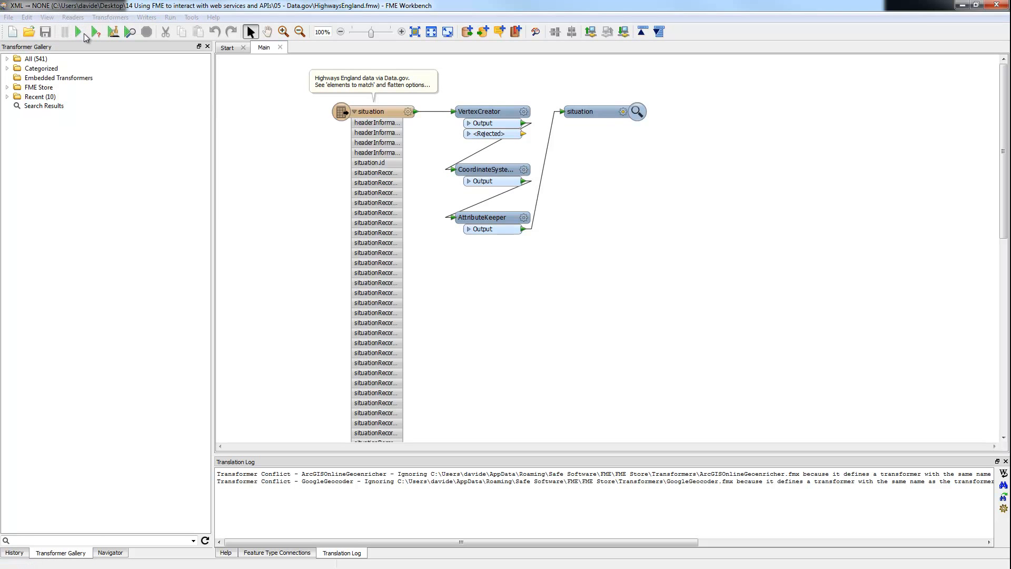
{"action": "left_click", "coordinate": [448, 252]}
{"action": "type", "text": "xml"}
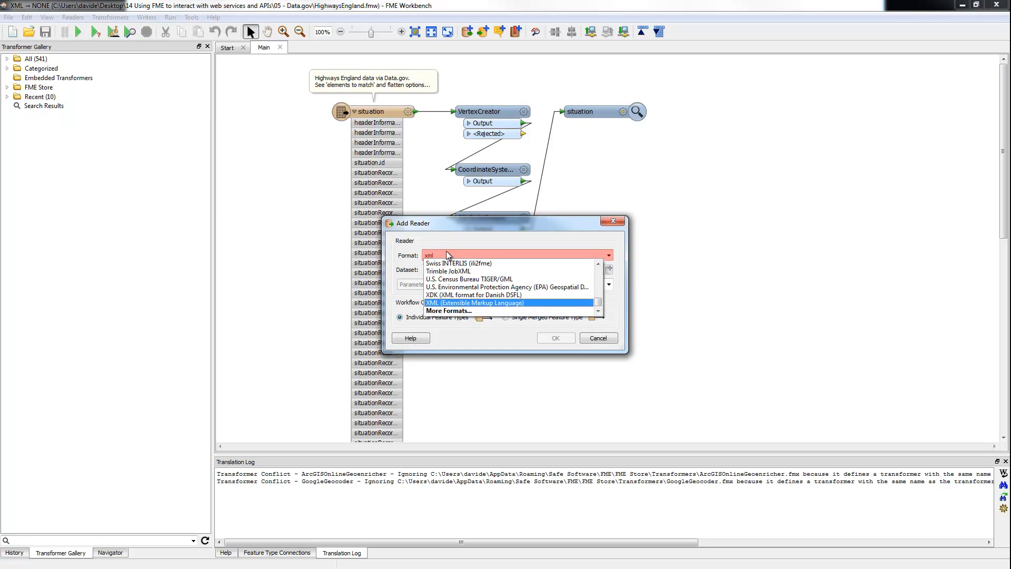
{"action": "key", "text": "Tab"}
{"action": "left_click", "coordinate": [429, 286]}
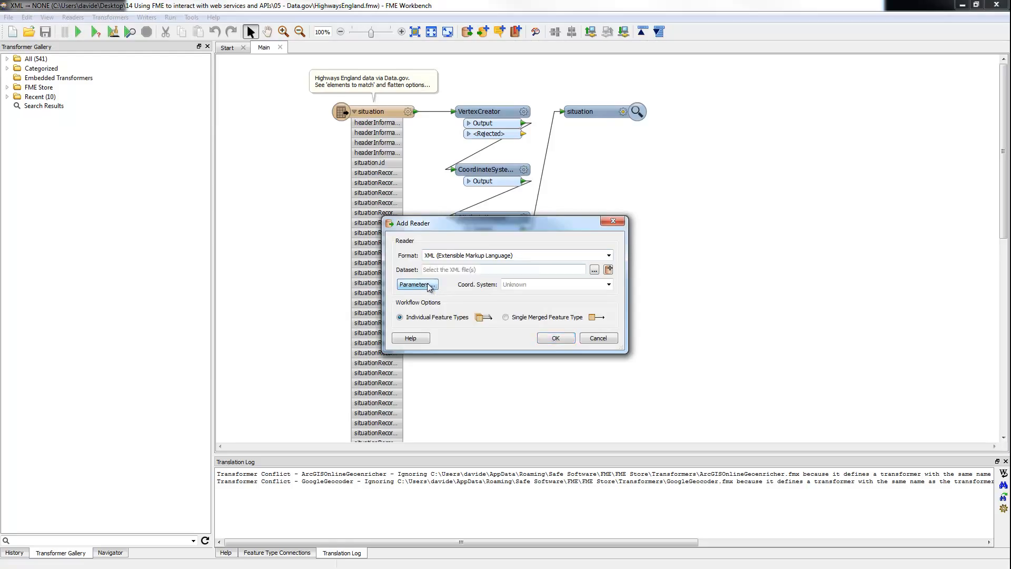
{"action": "left_click", "coordinate": [518, 230]}
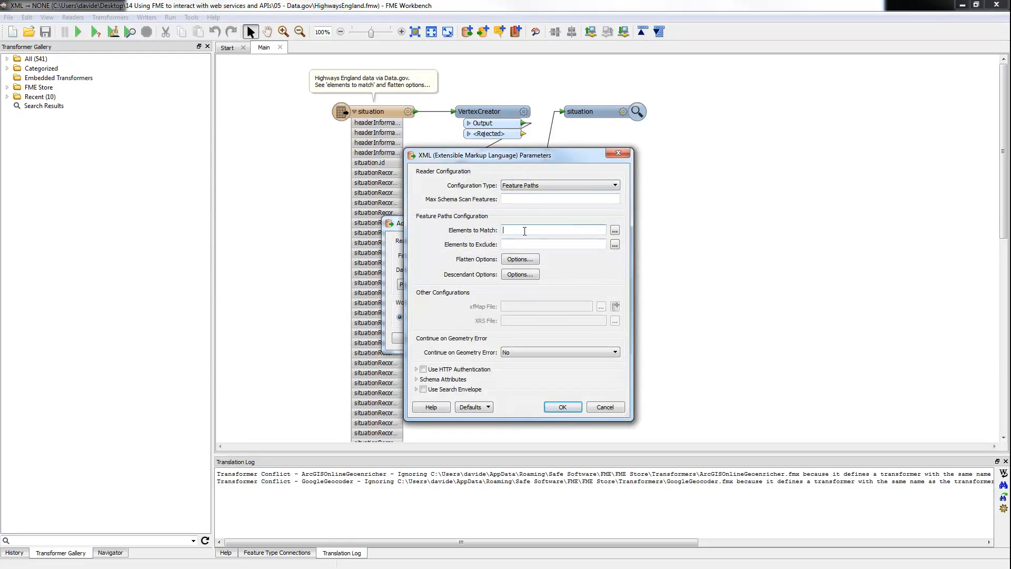
{"action": "left_click", "coordinate": [517, 261]}
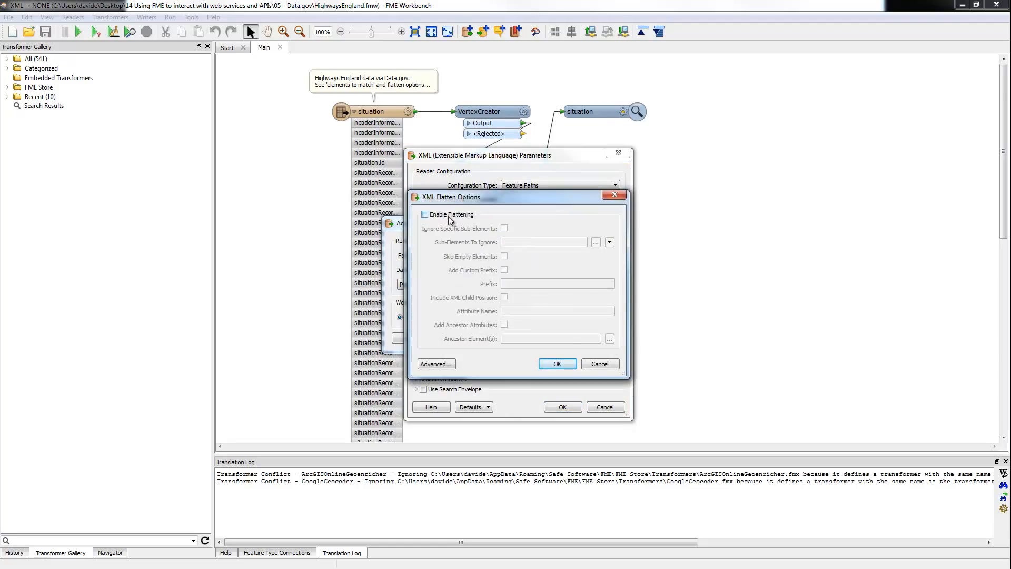
{"action": "left_click", "coordinate": [597, 363]}
{"action": "left_click", "coordinate": [596, 408]}
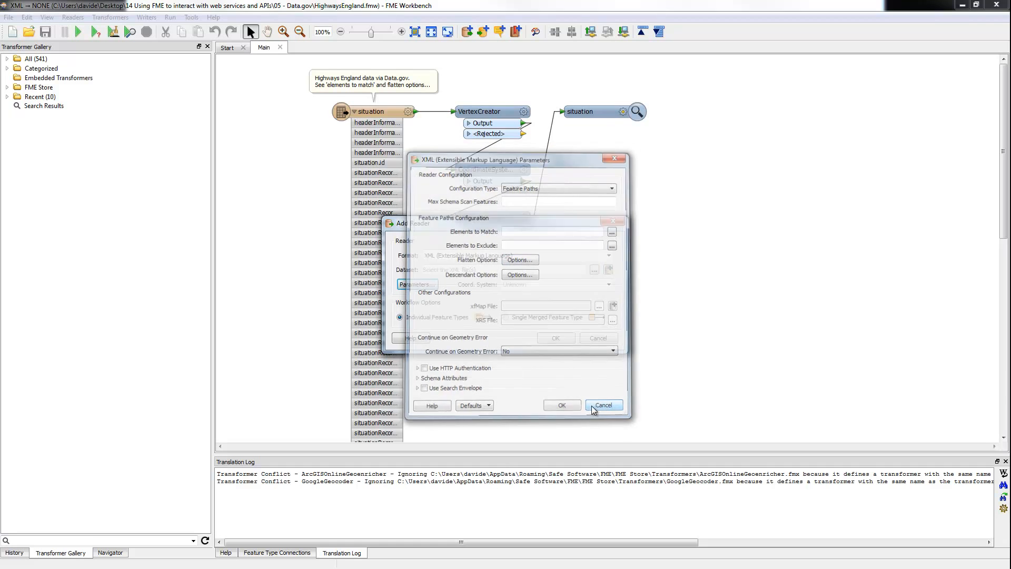
{"action": "left_click", "coordinate": [596, 341]}
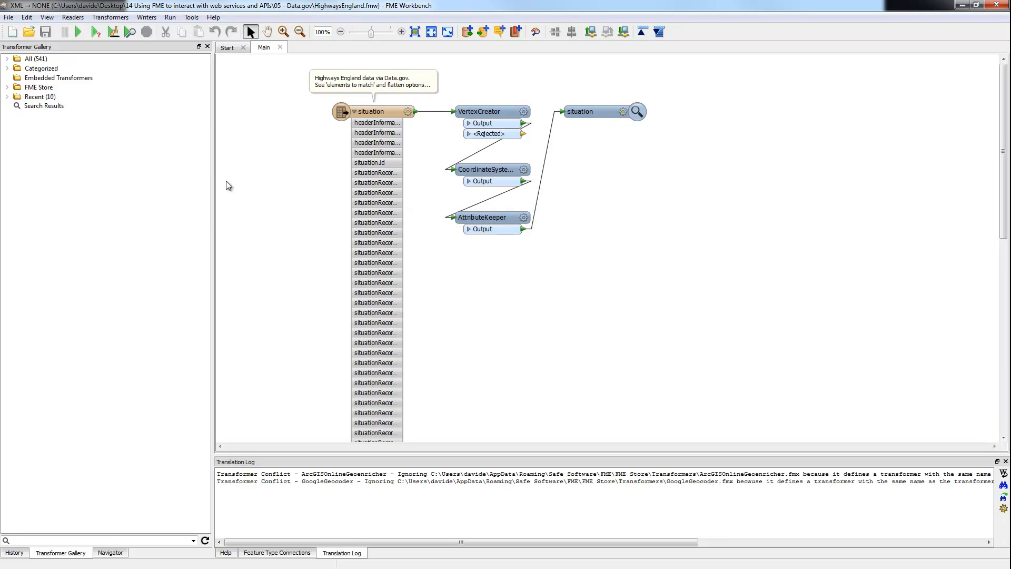
Step: Expand the content [XML] reader in the Navigator and examine its source URL, Elements to Match and Flatten Options at full width
{"action": "left_click", "coordinate": [110, 553]}
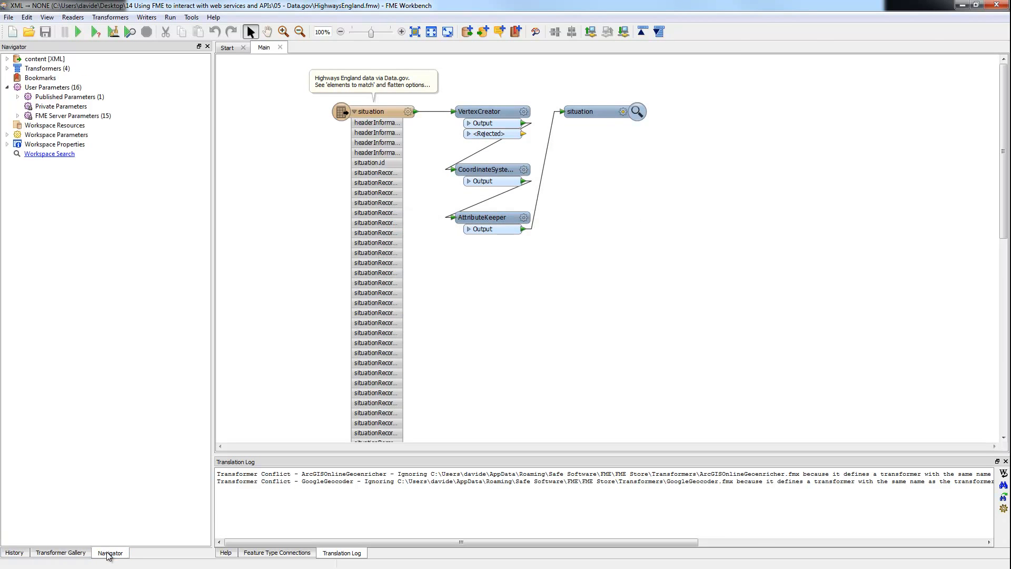
{"action": "left_click", "coordinate": [7, 59]}
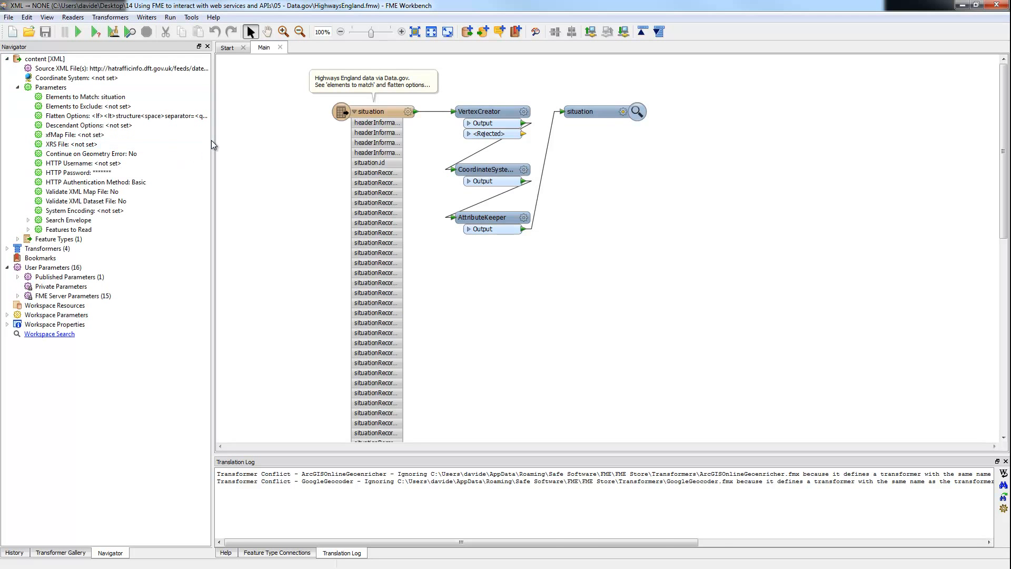
{"action": "left_click_drag", "start_coordinate": [211, 141], "coordinate": [536, 169]}
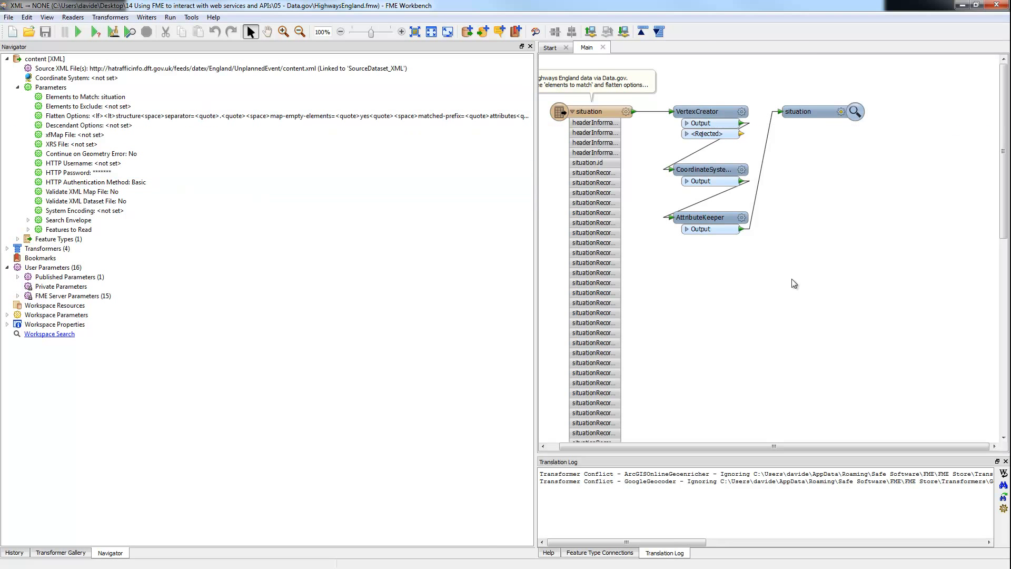
{"action": "left_click_drag", "start_coordinate": [534, 200], "coordinate": [251, 226]}
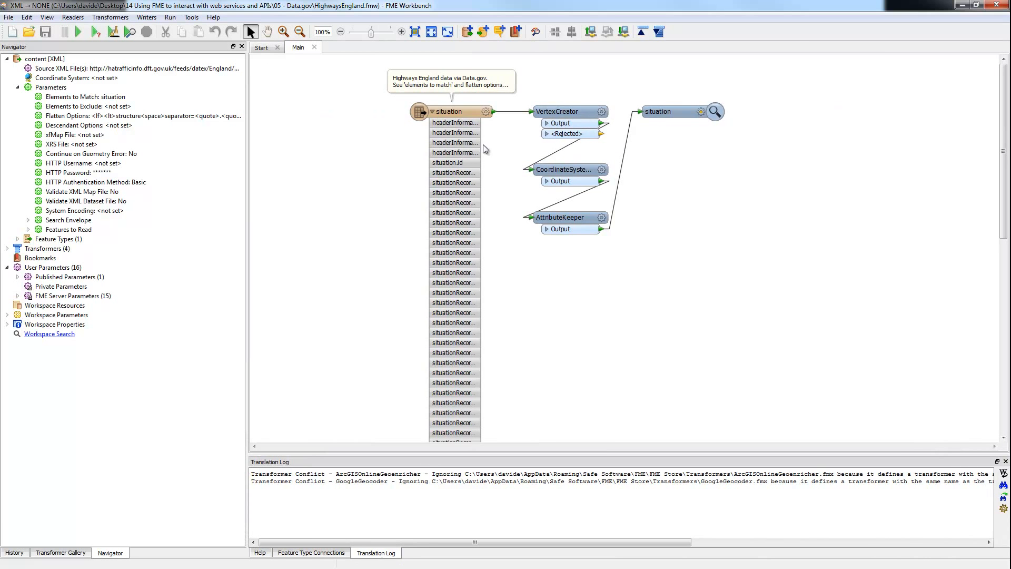
Step: Widen the situation feature type to read its long attribute names, and inspect the VertexCreator's parameters without changing them
{"action": "left_click_drag", "start_coordinate": [429, 119], "coordinate": [243, 130]}
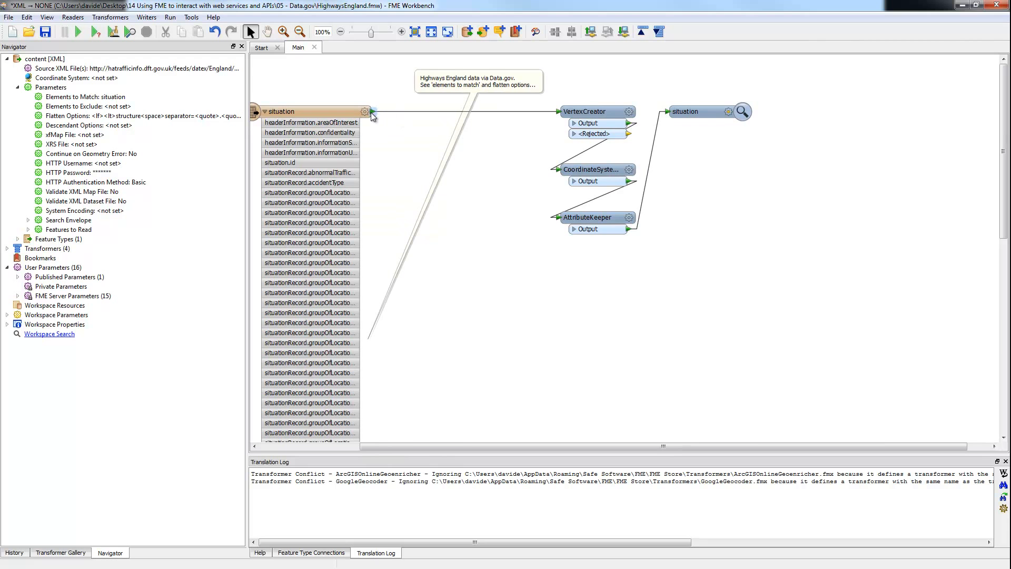
{"action": "left_click_drag", "start_coordinate": [371, 109], "coordinate": [550, 135]}
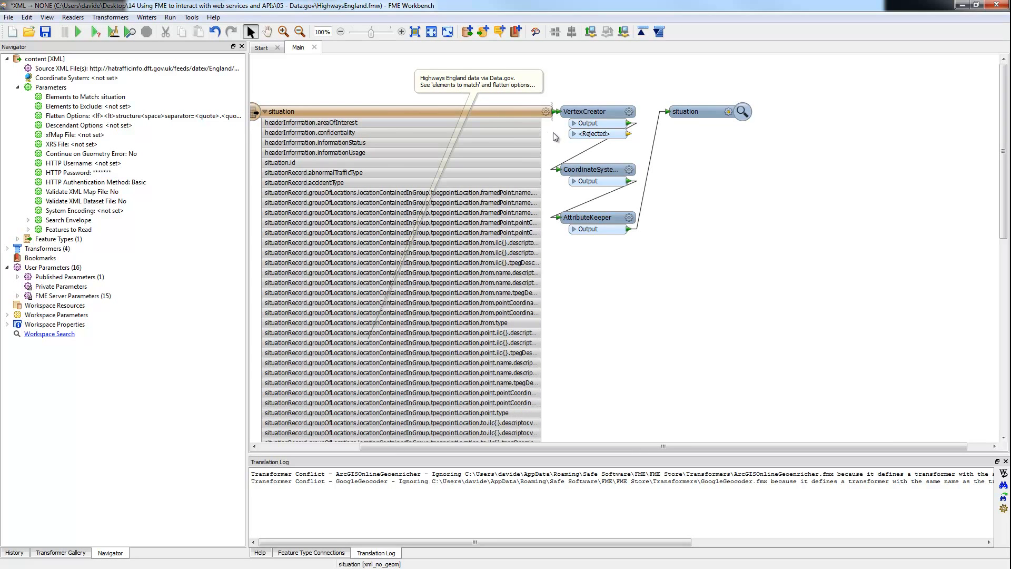
{"action": "left_click", "coordinate": [616, 112]}
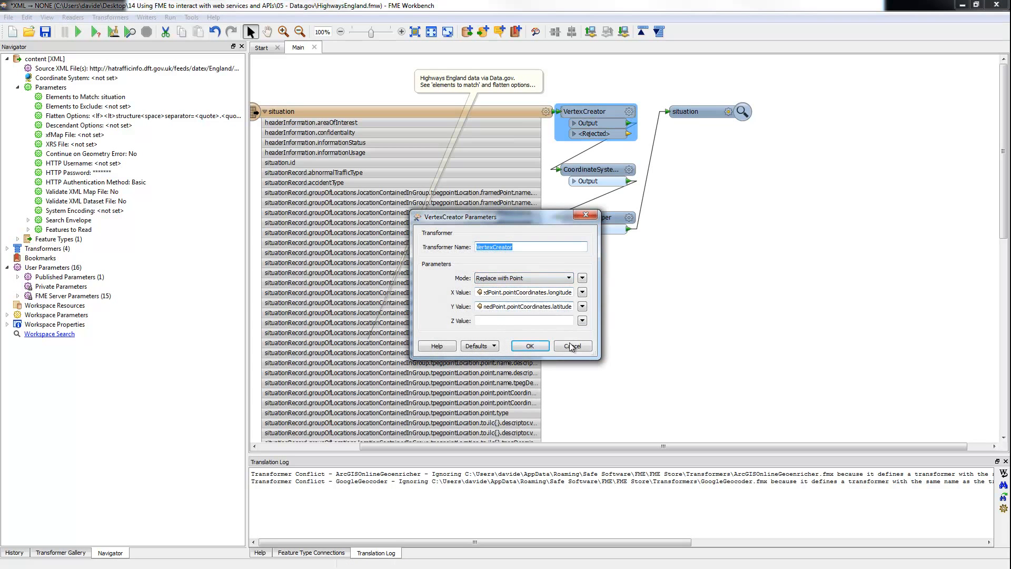
{"action": "left_click", "coordinate": [573, 346]}
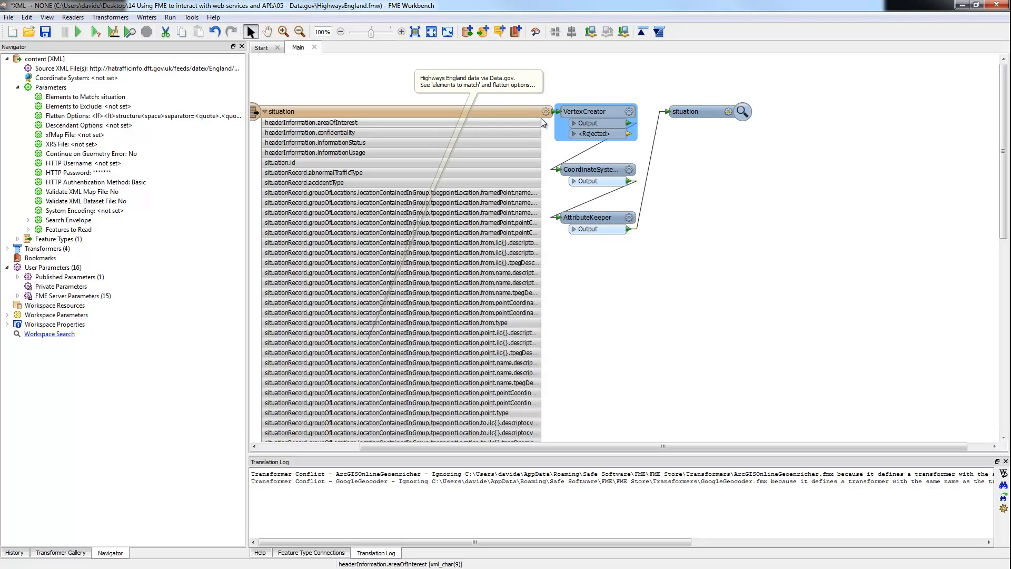
Step: Narrow the situation feature type to about half its width and run the HighwaysEngland workspace
{"action": "left_click_drag", "start_coordinate": [552, 117], "coordinate": [397, 133]}
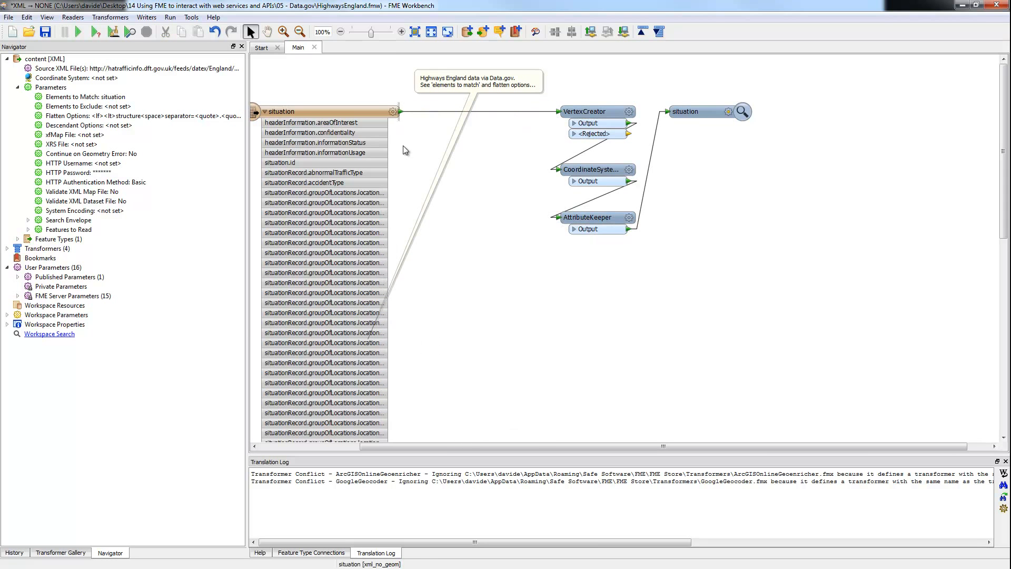
{"action": "left_click", "coordinate": [574, 233]}
{"action": "left_click", "coordinate": [574, 229]}
{"action": "left_click", "coordinate": [574, 230]}
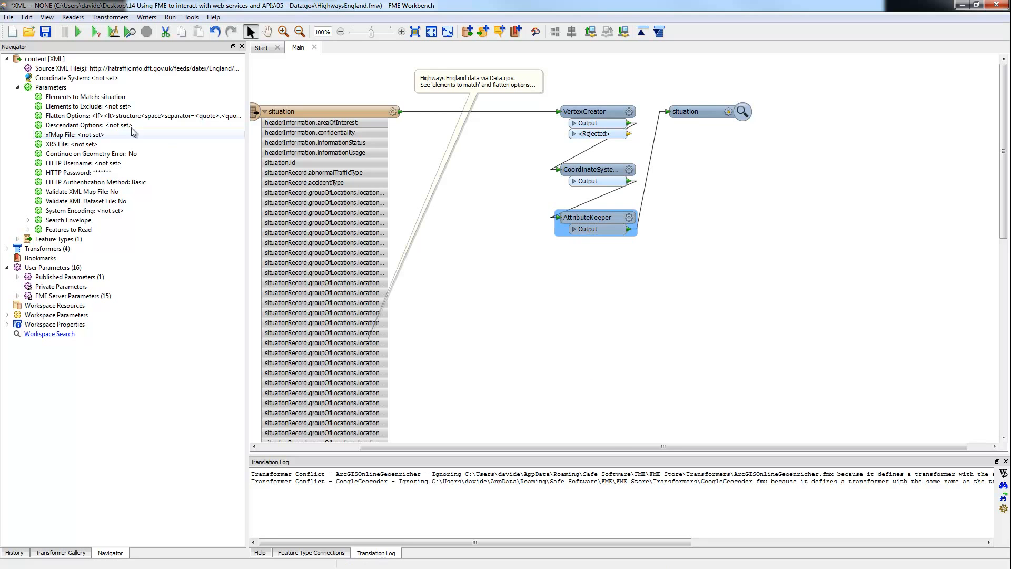
{"action": "left_click", "coordinate": [78, 32]}
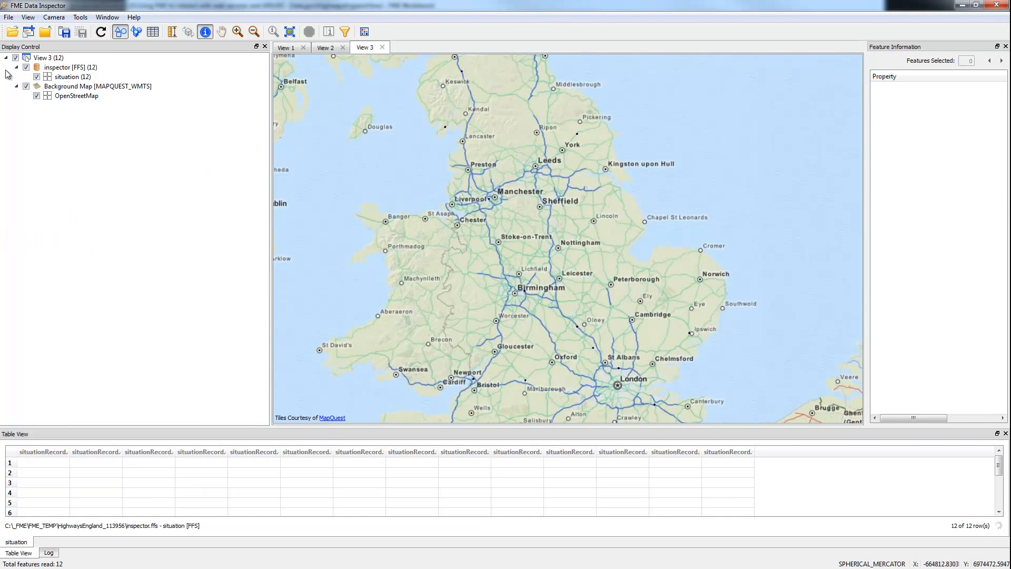
Step: In FME Data Inspector, hide the background map, examine the traffic event points and their attributes up to vehicleObstructionType, and minimise the window
{"action": "left_click", "coordinate": [26, 86]}
{"action": "left_click_drag", "start_coordinate": [515, 276], "coordinate": [546, 321]}
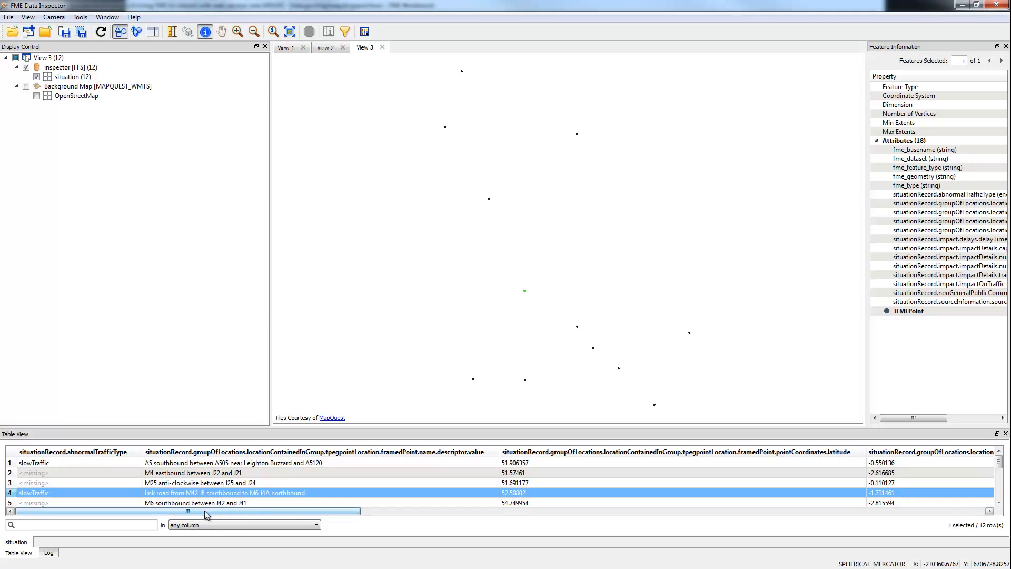
{"action": "left_click_drag", "start_coordinate": [200, 512], "coordinate": [607, 524]}
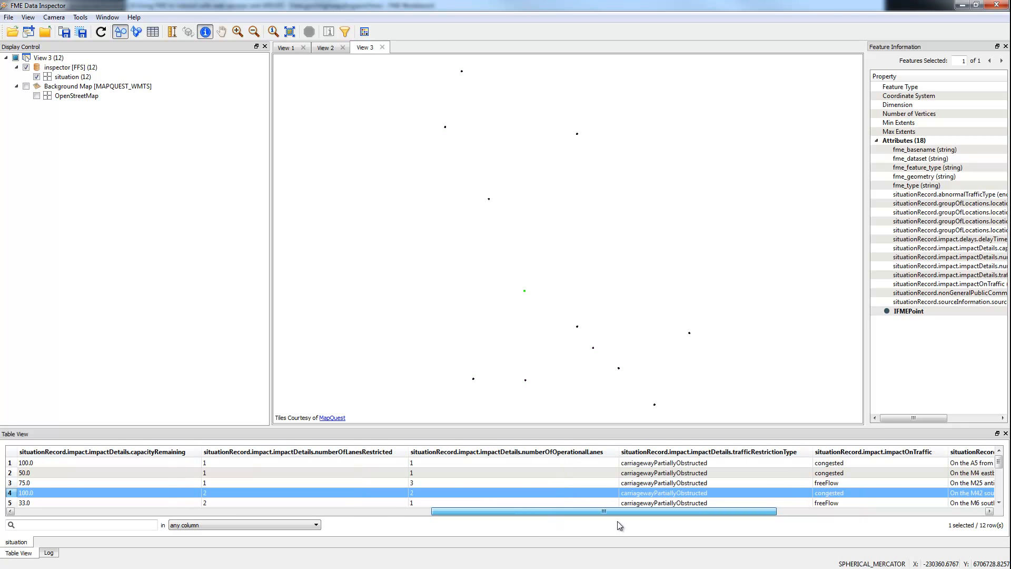
{"action": "left_click_drag", "start_coordinate": [626, 524], "coordinate": [815, 528]}
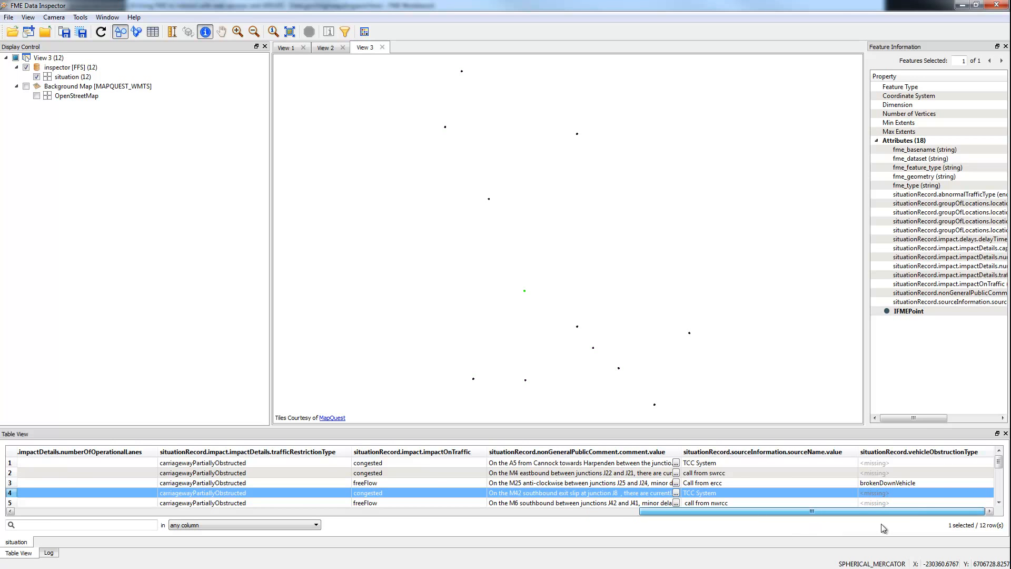
{"action": "left_click", "coordinate": [895, 483]}
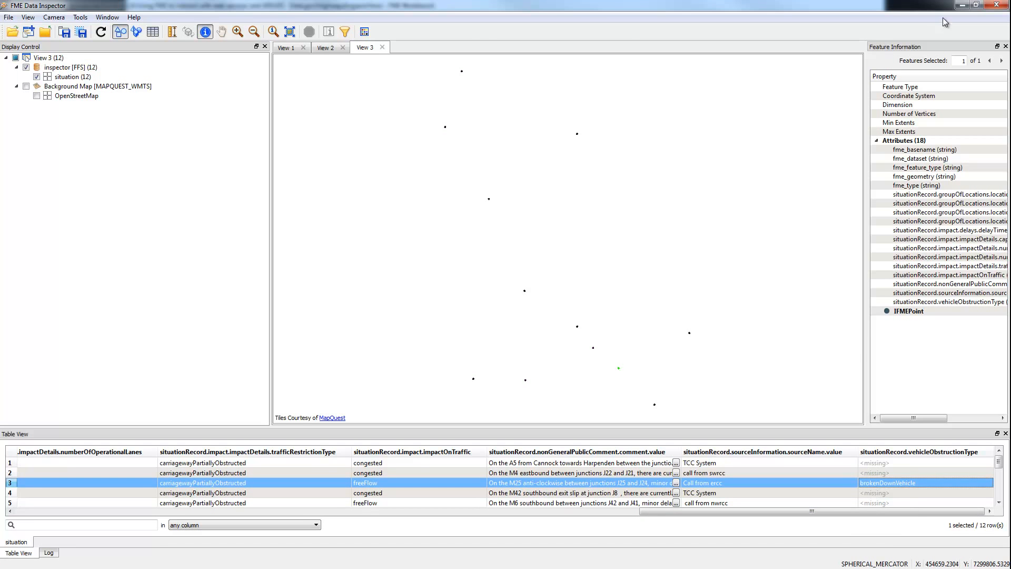
{"action": "left_click", "coordinate": [962, 6]}
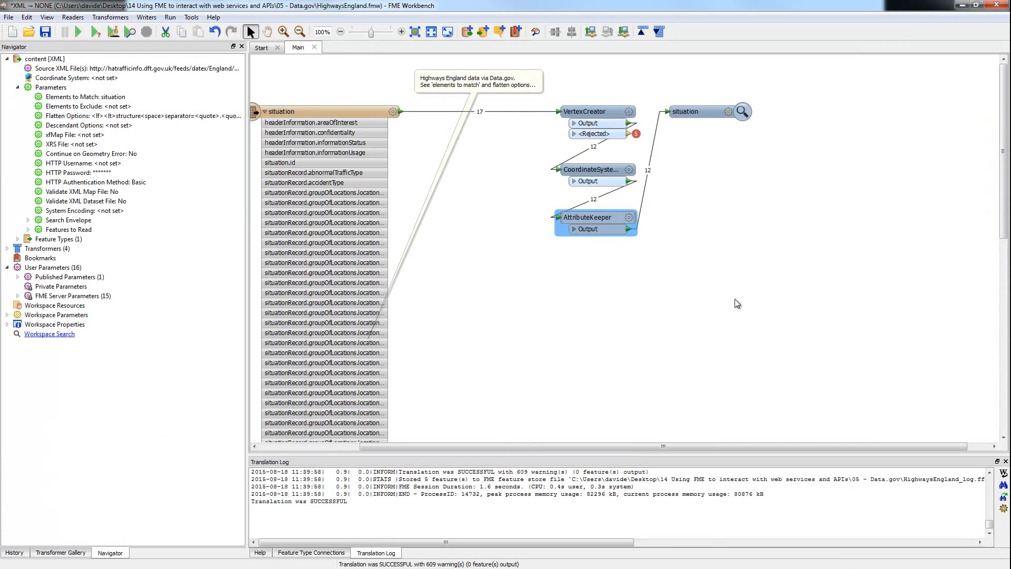
Step: Tidy the canvas by collapsing the situation feature type with its annotation directly beneath it, and minimise the workspace to return to the slides
{"action": "left_click_drag", "start_coordinate": [344, 111], "coordinate": [450, 120]}
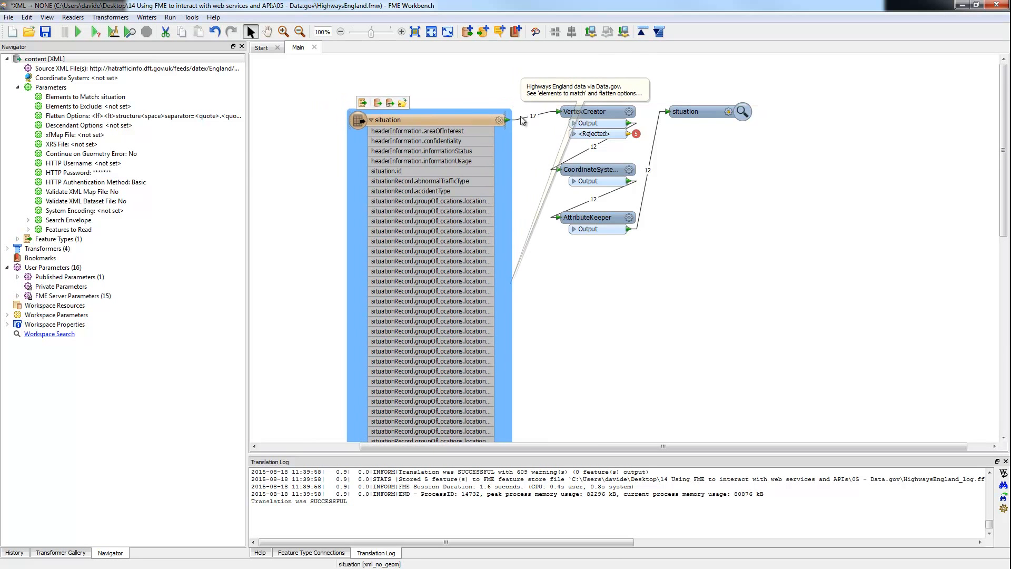
{"action": "mouse_move", "coordinate": [579, 88]}
{"action": "left_mouse_down"}
{"action": "mouse_move", "coordinate": [562, 193]}
{"action": "mouse_move", "coordinate": [573, 269]}
{"action": "left_mouse_up"}
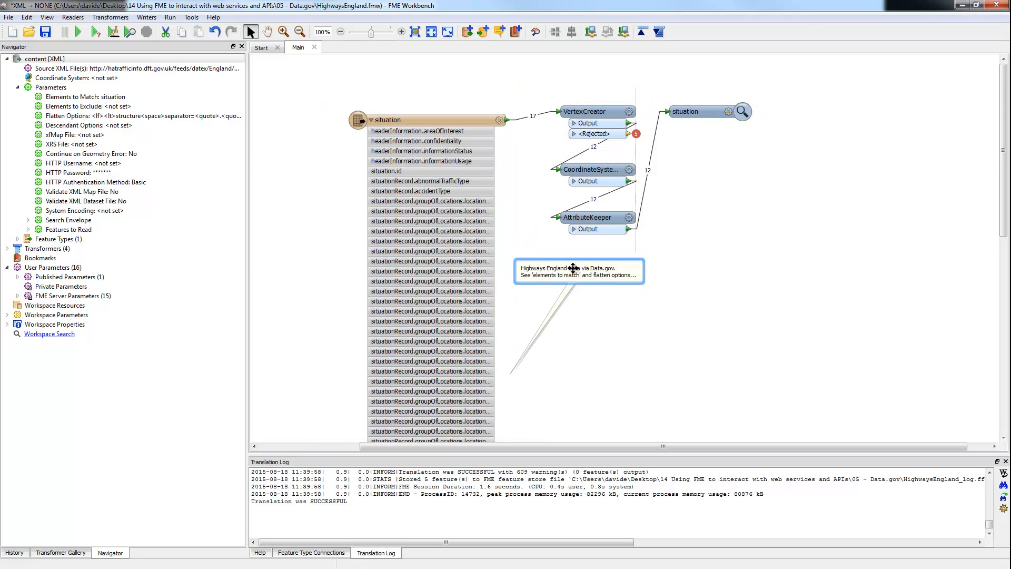
{"action": "left_click", "coordinate": [371, 121]}
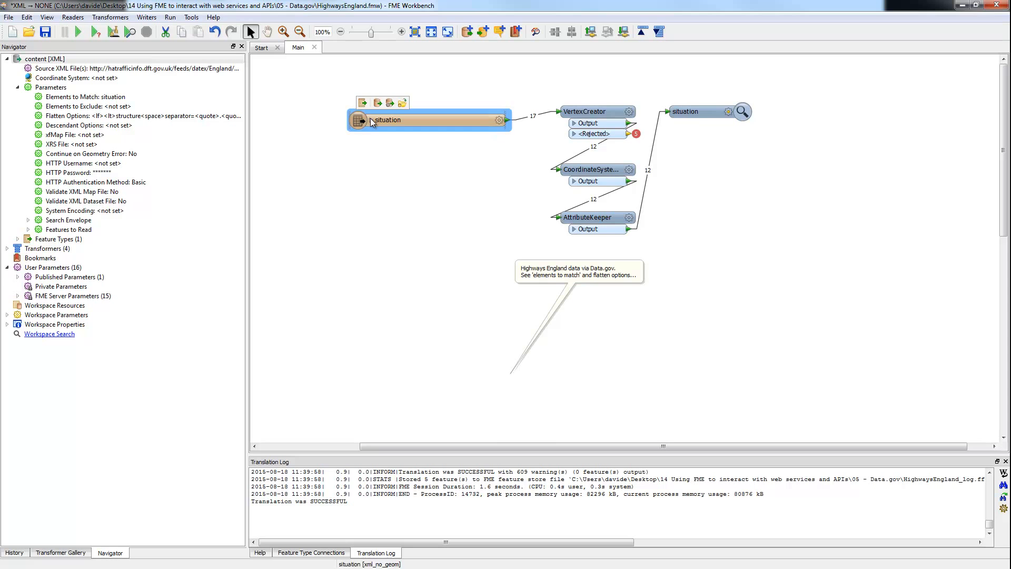
{"action": "left_click", "coordinate": [437, 250]}
{"action": "mouse_move", "coordinate": [550, 266]}
{"action": "left_mouse_down"}
{"action": "mouse_move", "coordinate": [451, 223]}
{"action": "mouse_move", "coordinate": [407, 155]}
{"action": "left_mouse_up"}
{"action": "left_click", "coordinate": [400, 209]}
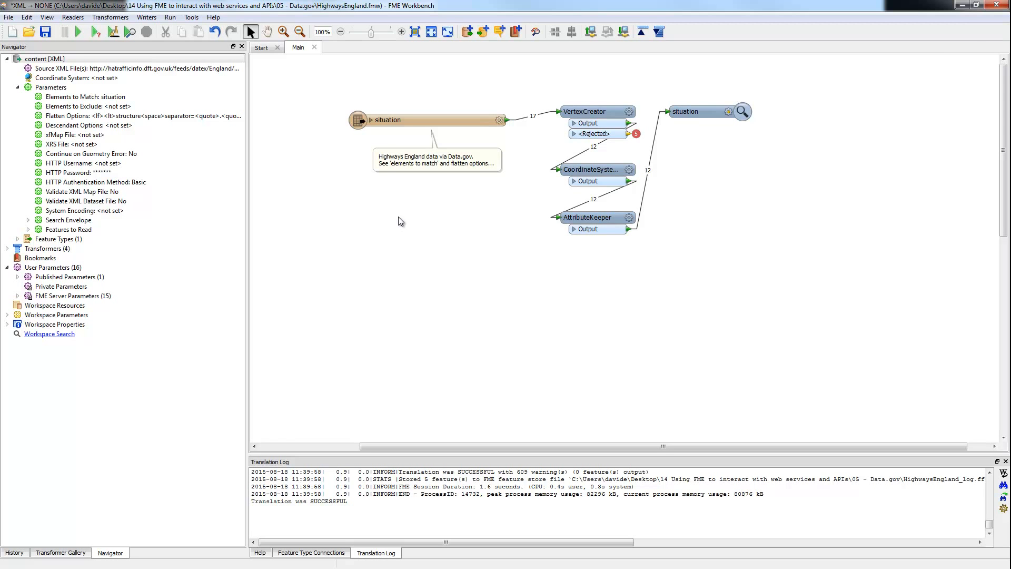
{"action": "left_click", "coordinate": [963, 7]}
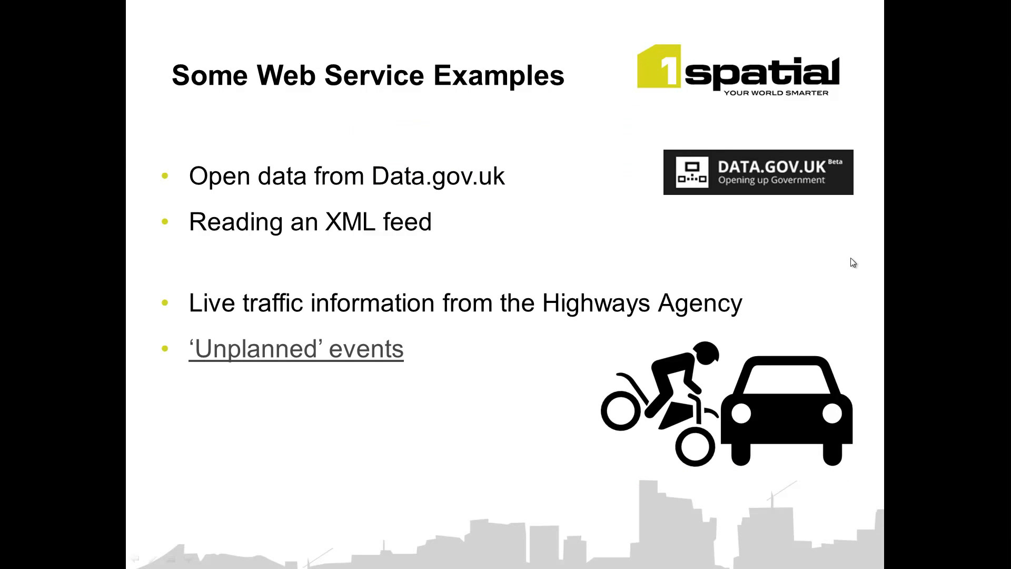